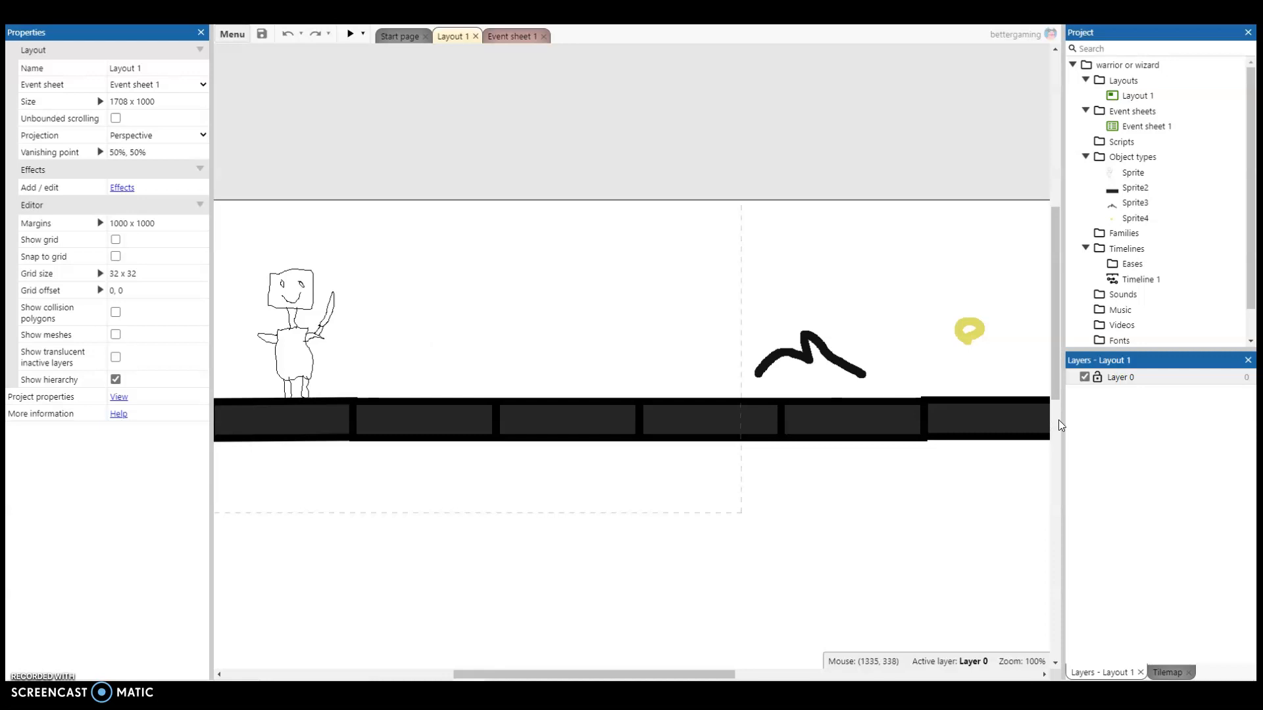
drag(503, 675, 549, 677)
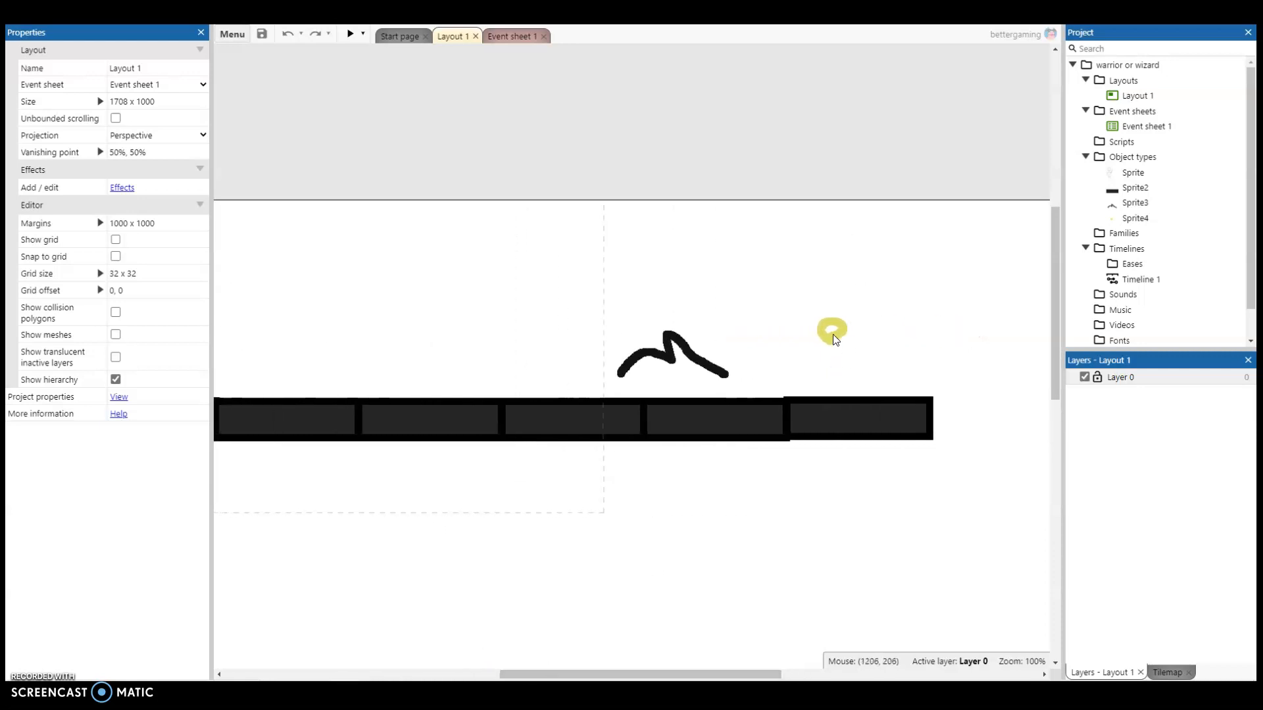
click(833, 332)
right_click(834, 330)
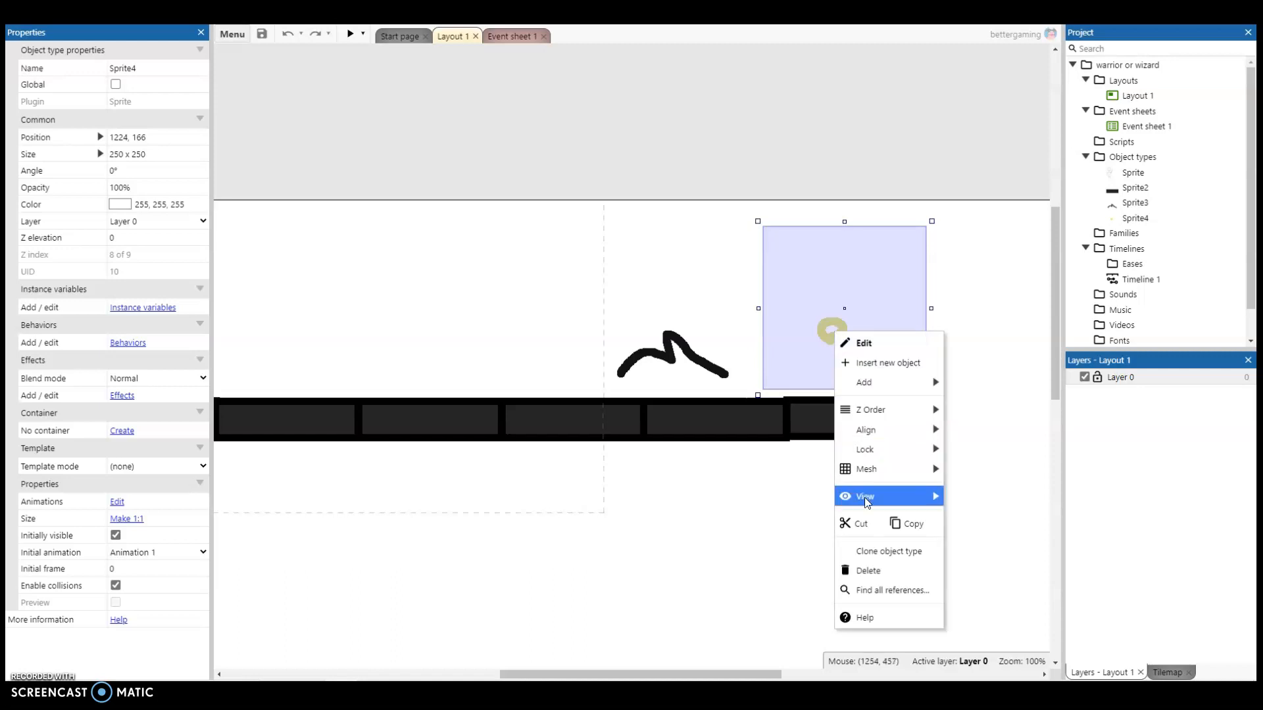
click(855, 345)
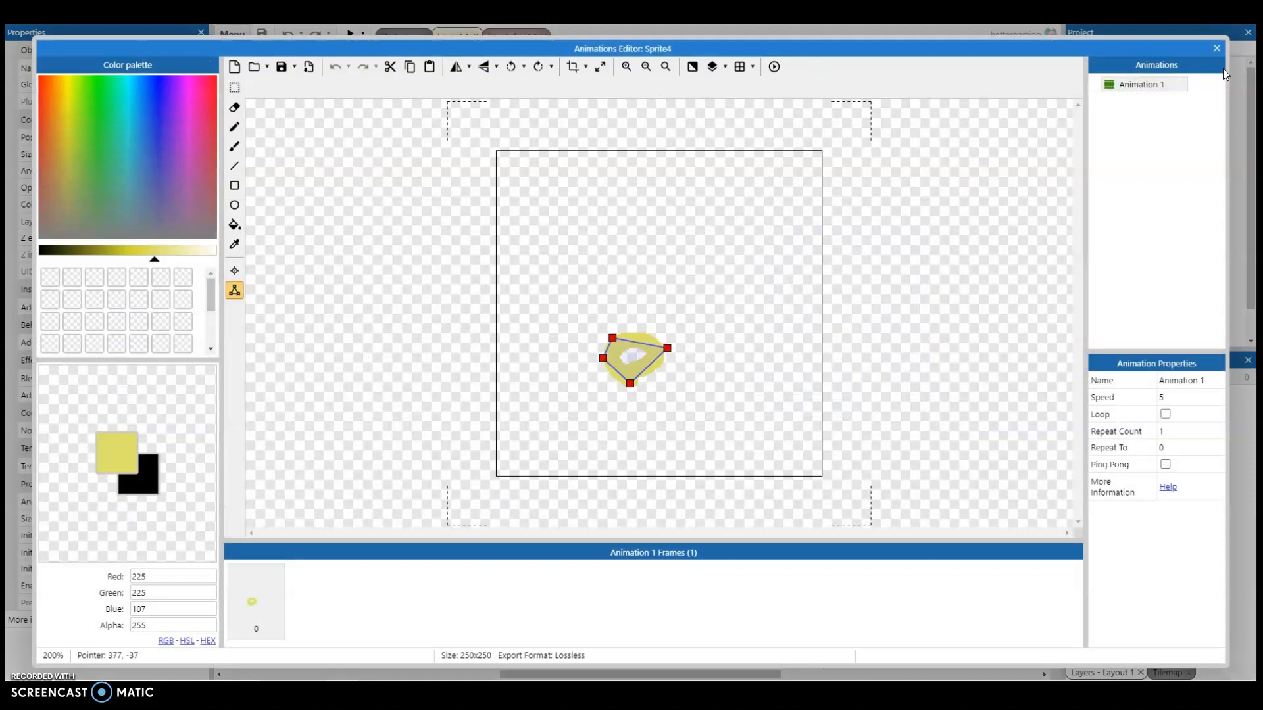
click(1214, 49)
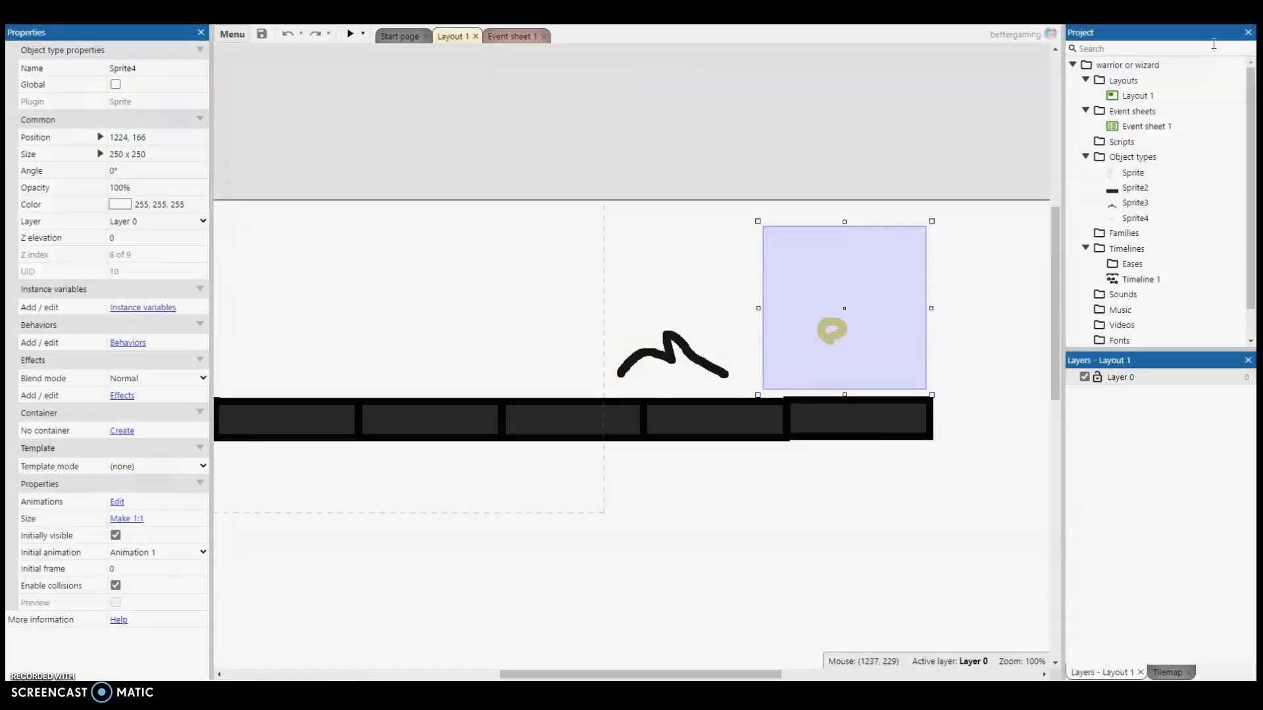
Add the Rotate behavior to the yellow ring sprite.
right_click(838, 323)
mouse_move(866, 373)
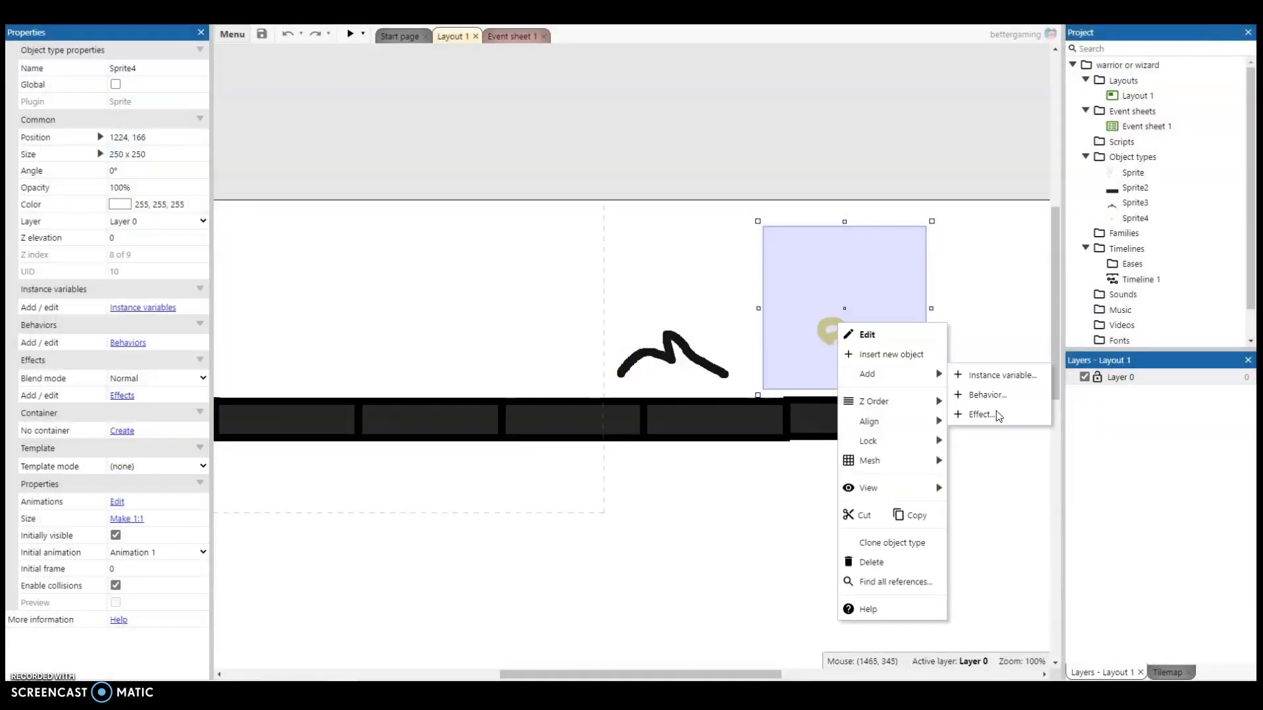
click(987, 395)
scroll(589, 384, down, 5)
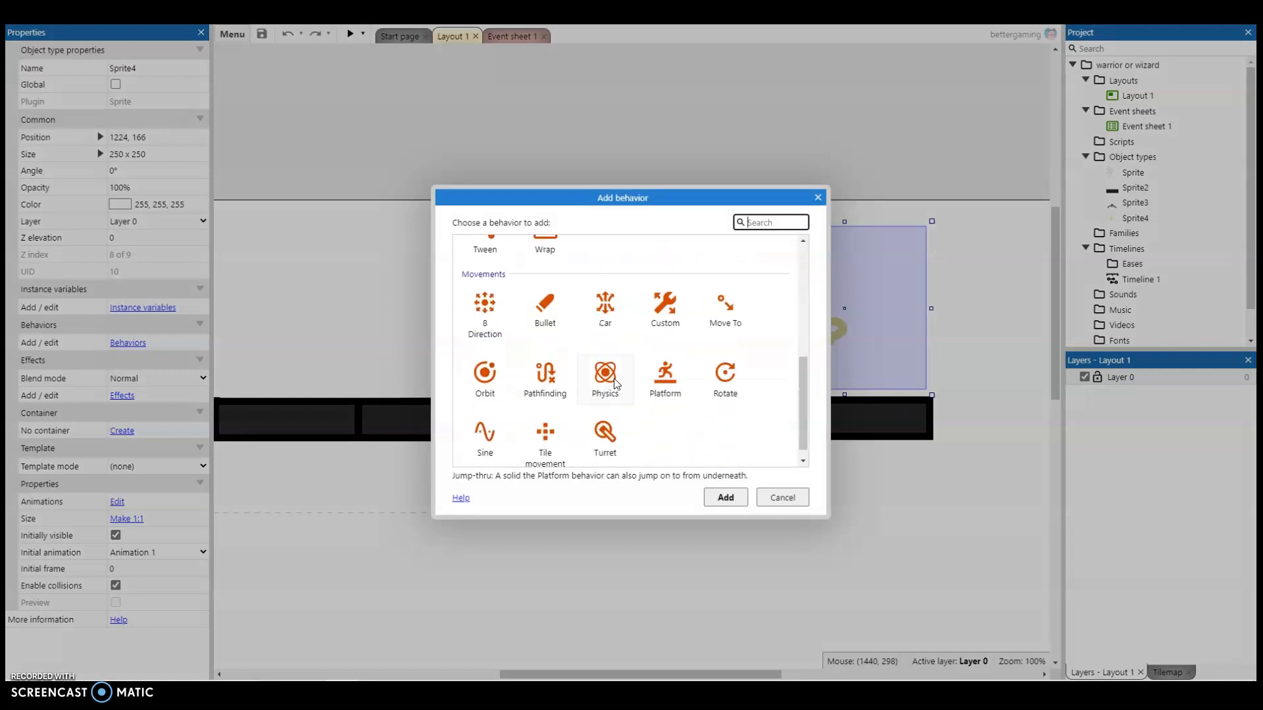
scroll(592, 395, down, 1)
click(605, 416)
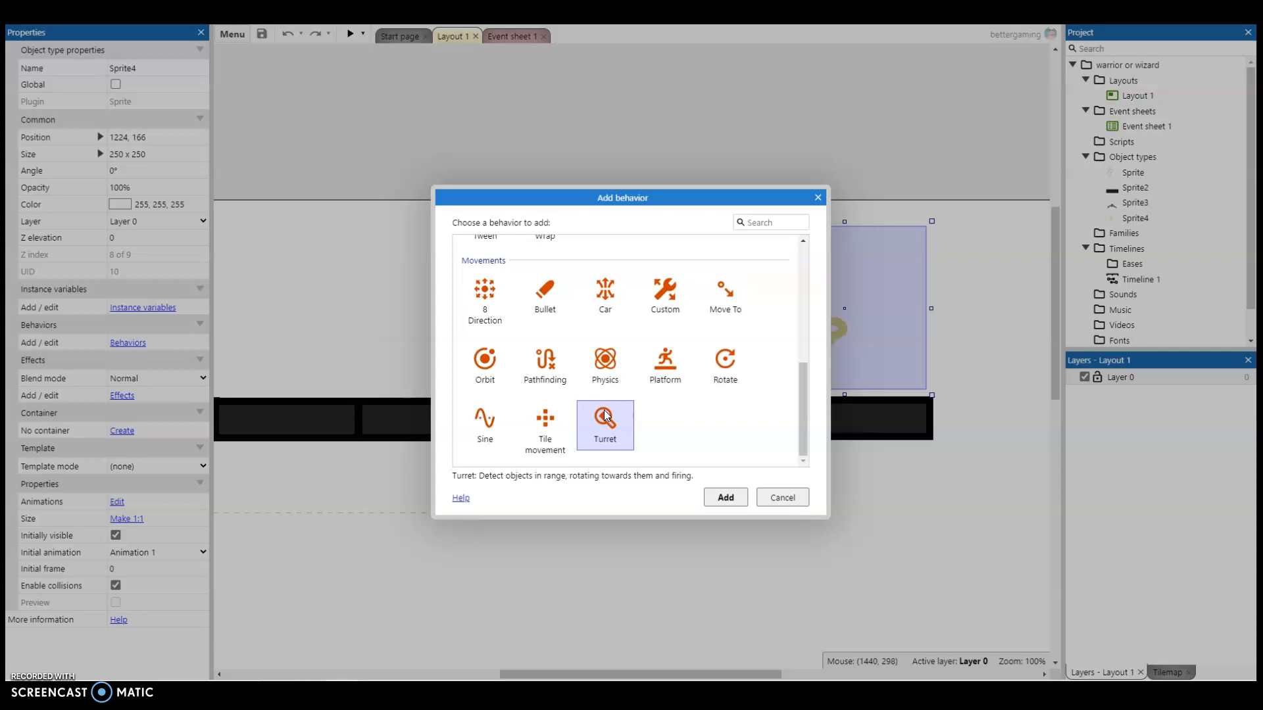
click(714, 377)
click(723, 498)
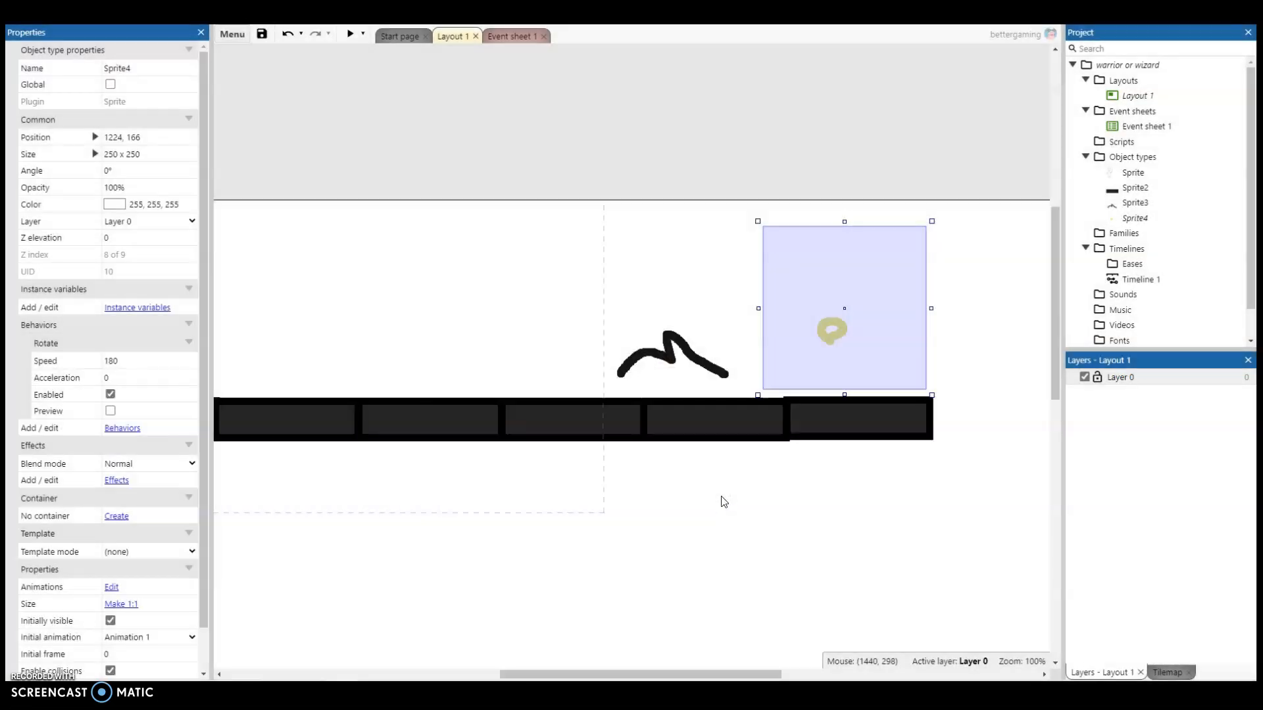
Preview the layout, move and jump the character past the black spike to the rotating yellow ring, and close the preview.
click(352, 34)
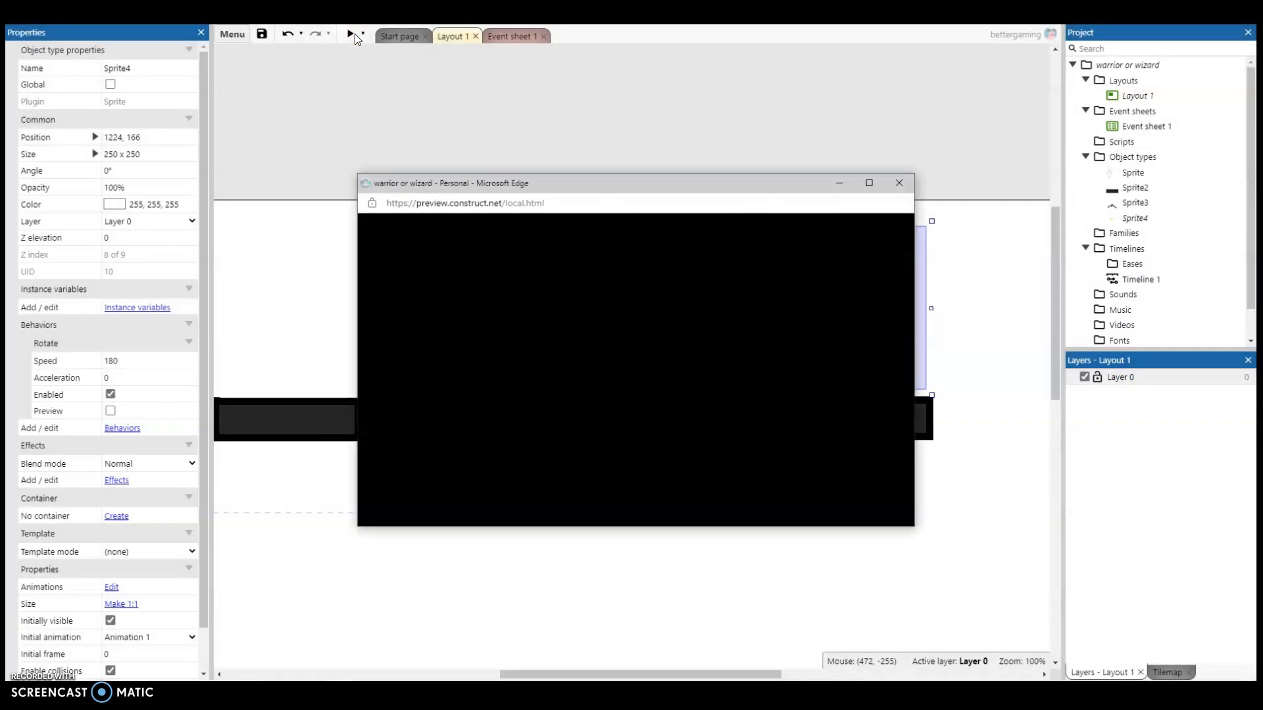
key(Right)
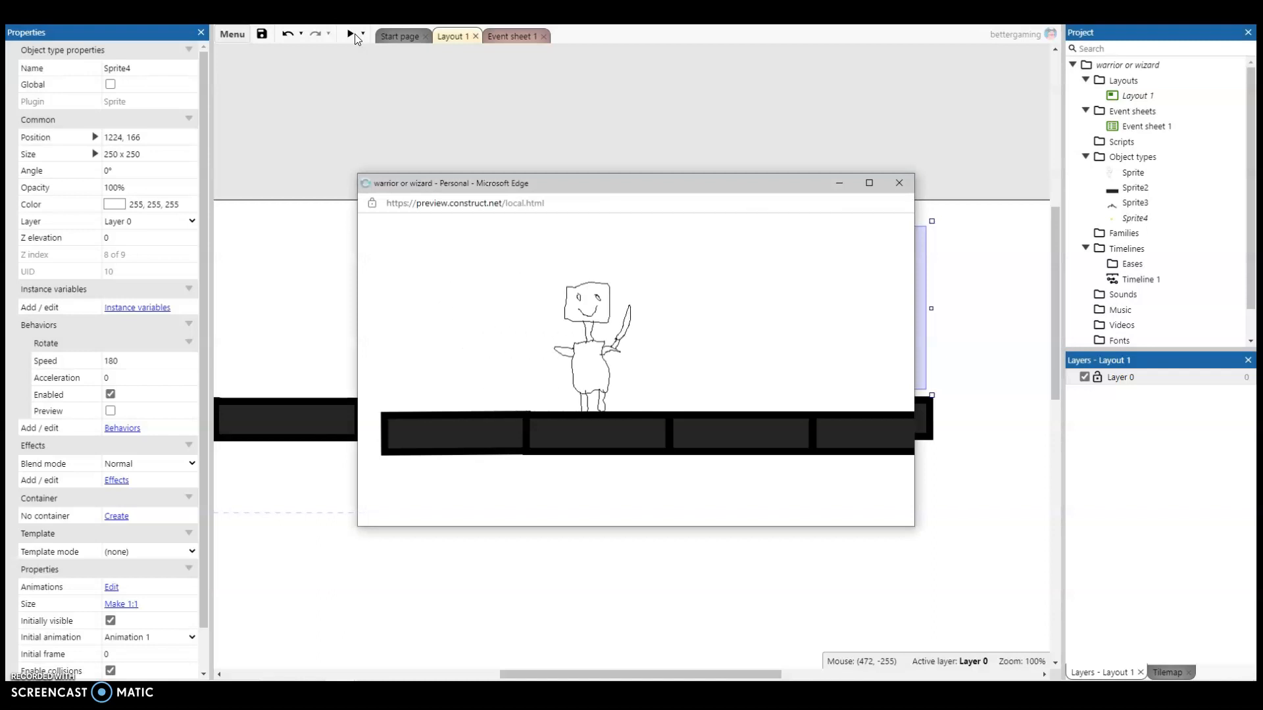
key(Up)
key(Up)
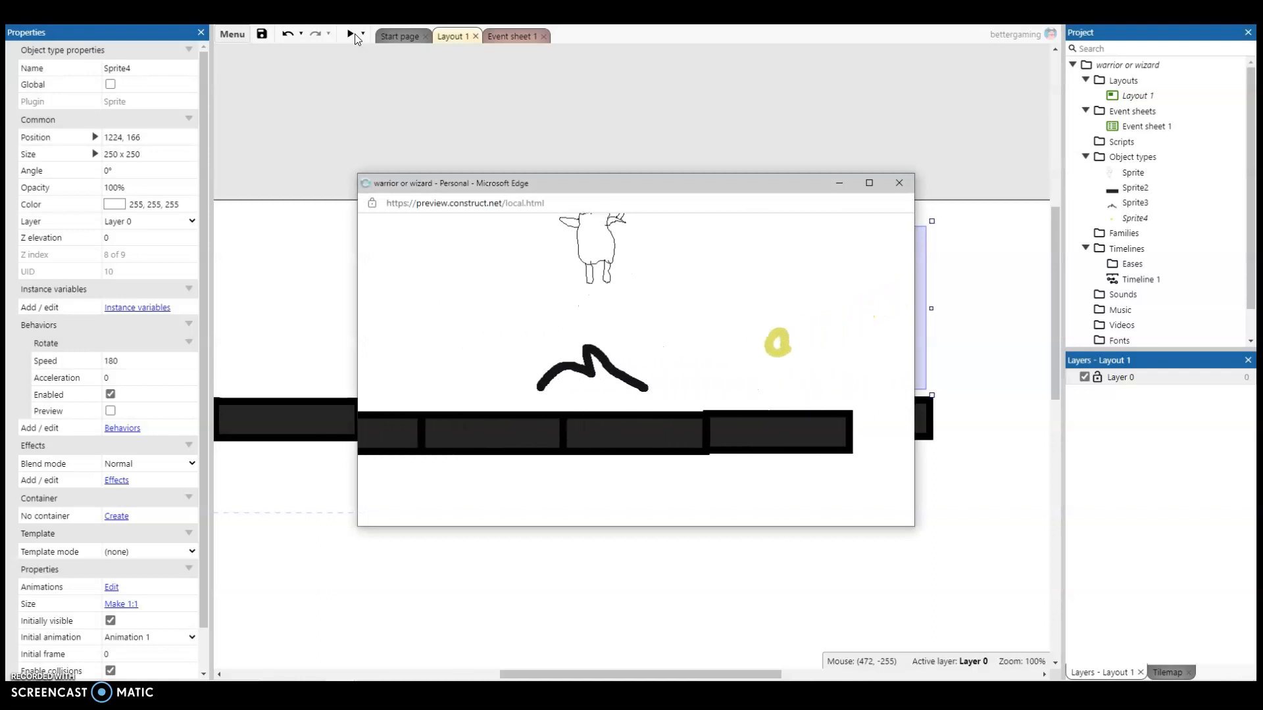
key(Left)
key(Up)
key(Right)
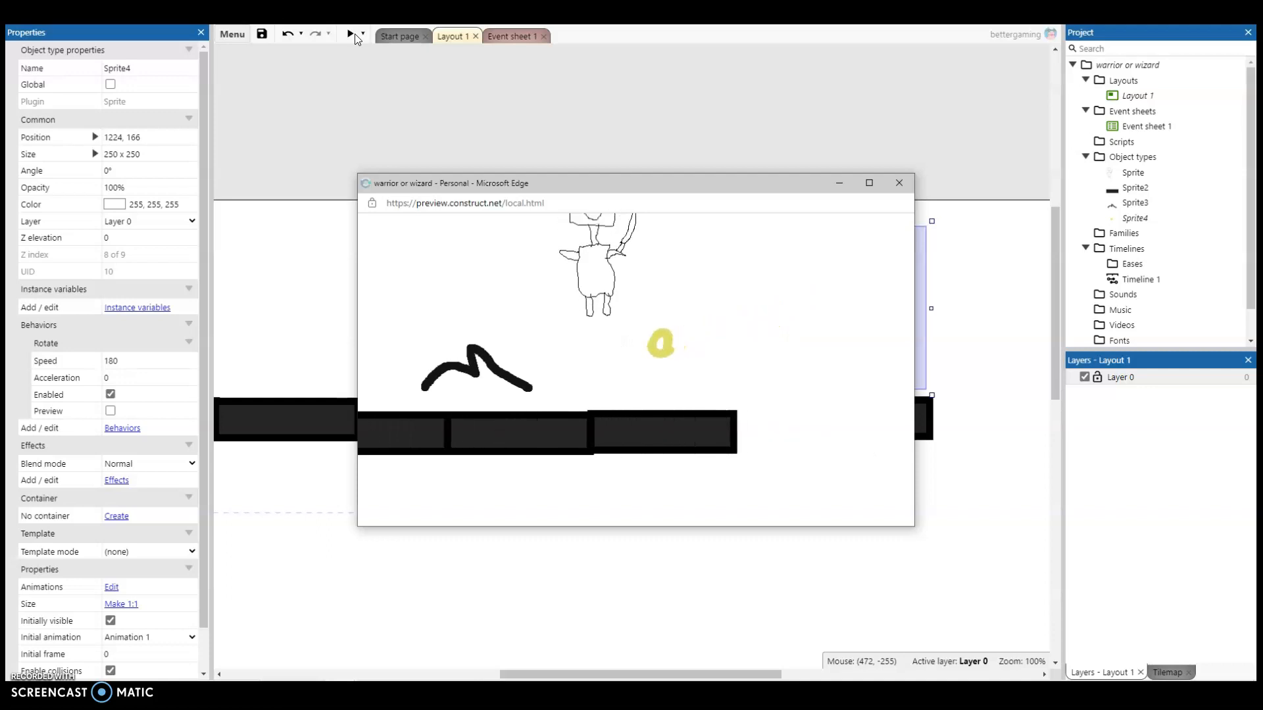
key(Up)
key(Left)
key(Right)
key(Up)
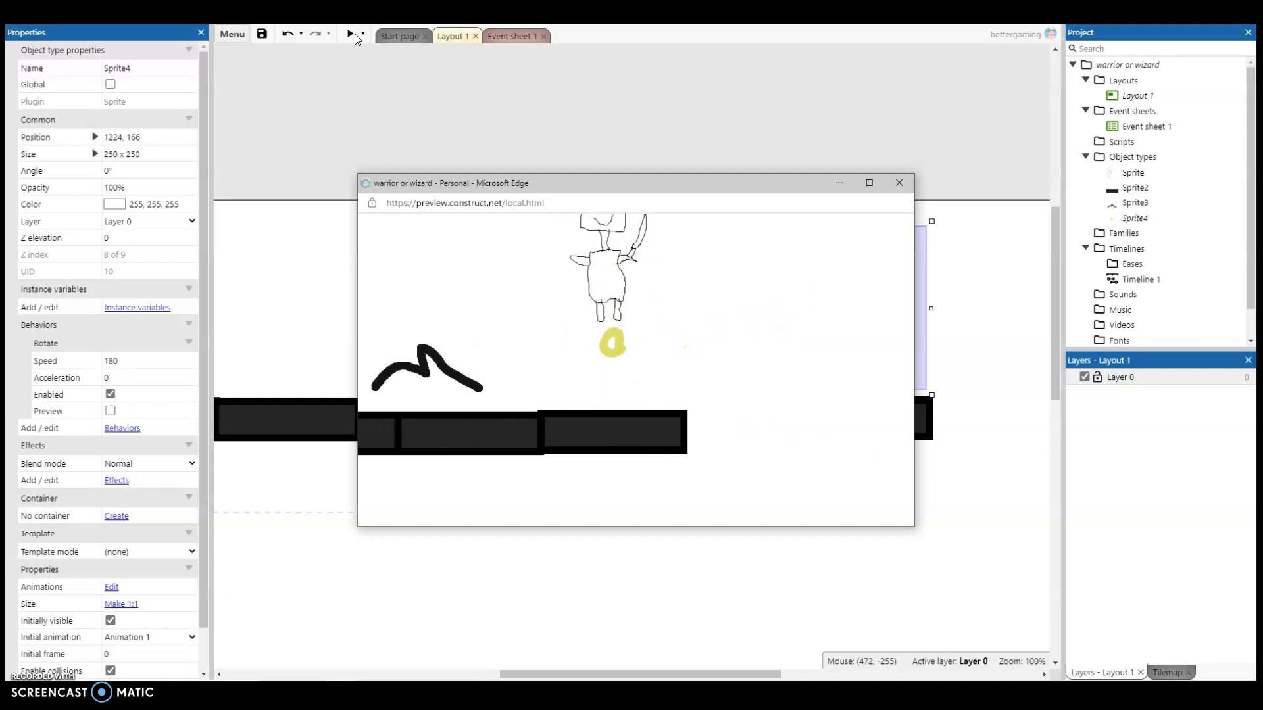
key(Left)
key(Up)
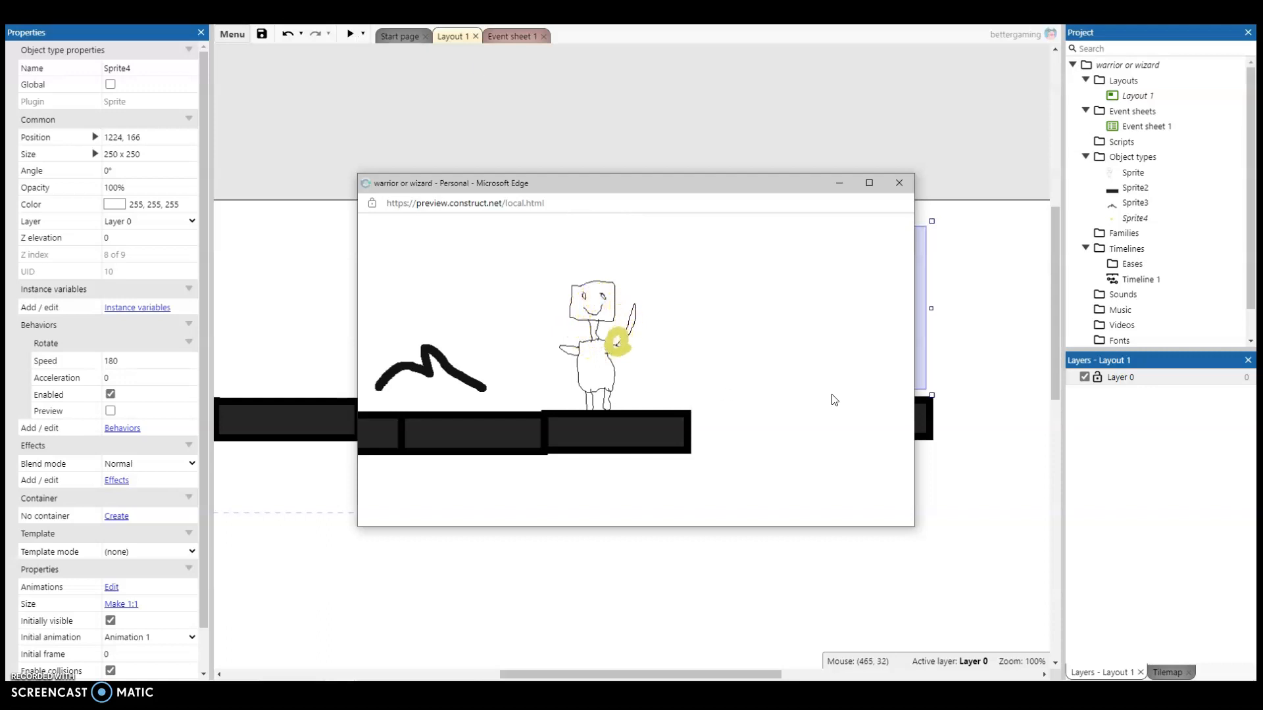
click(899, 184)
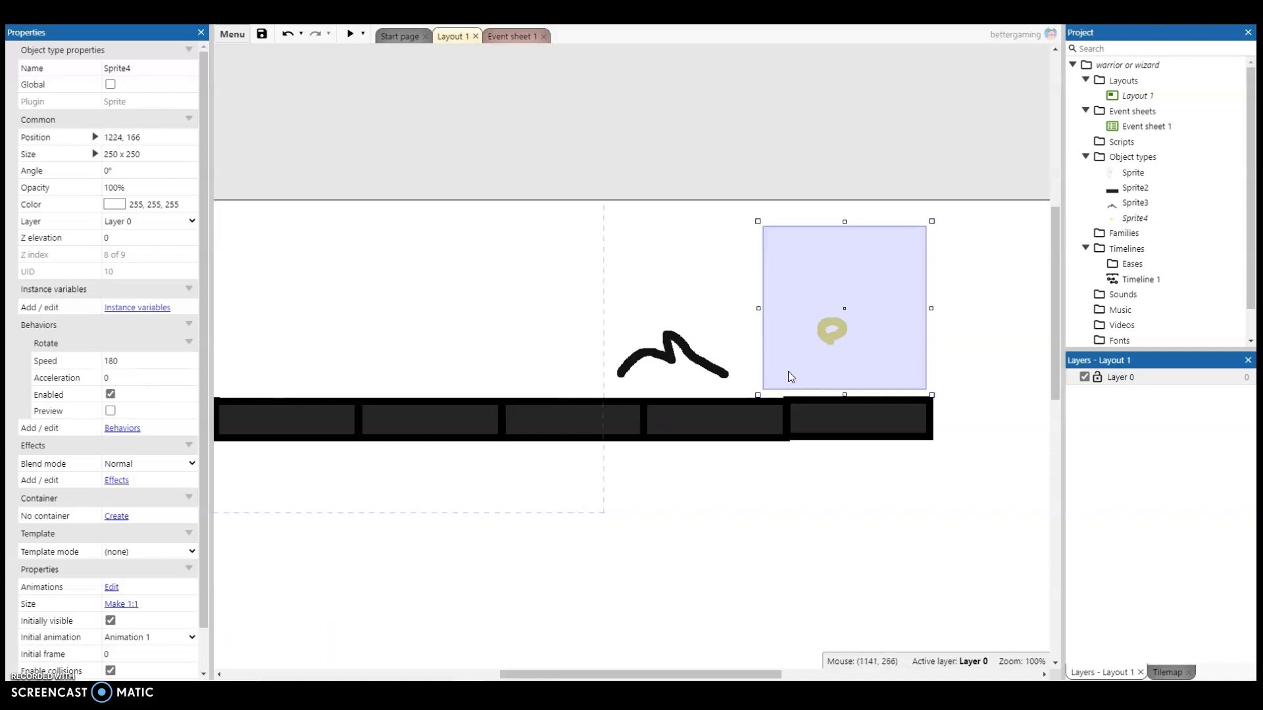
Set the layout's size to 1708 x 10000.
click(675, 350)
click(819, 342)
drag(618, 682, 725, 671)
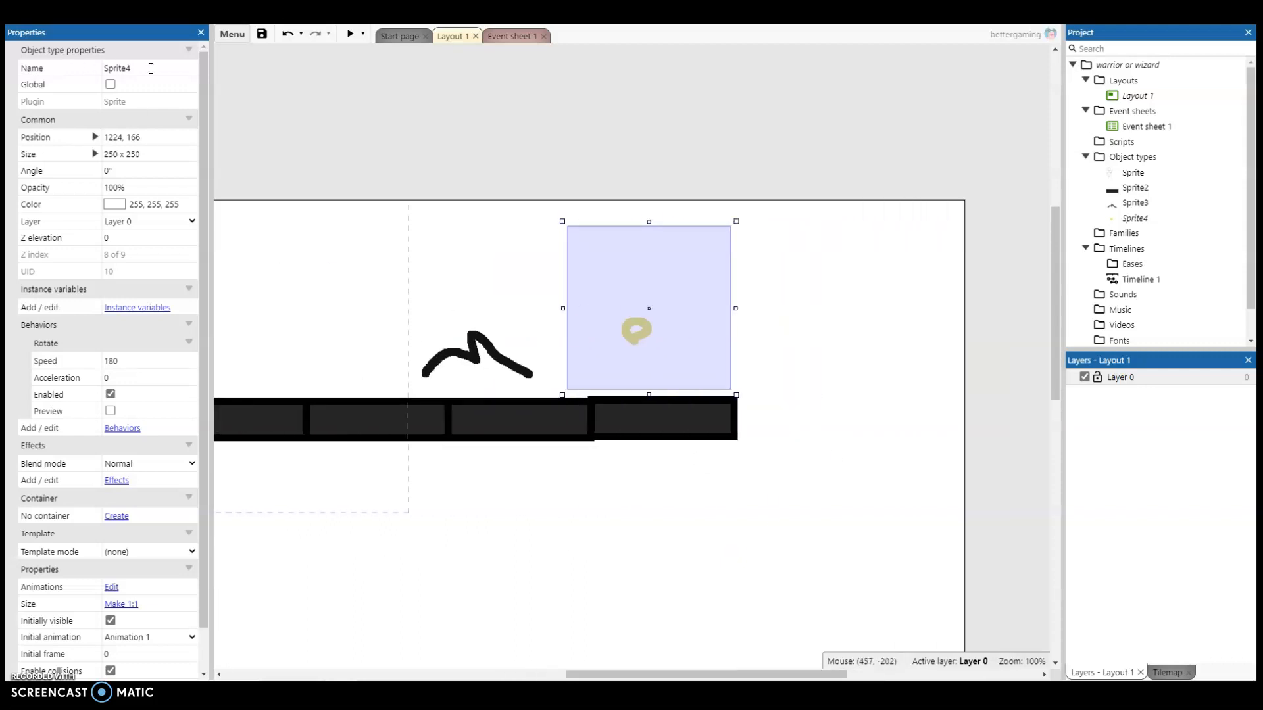
click(866, 353)
click(161, 101)
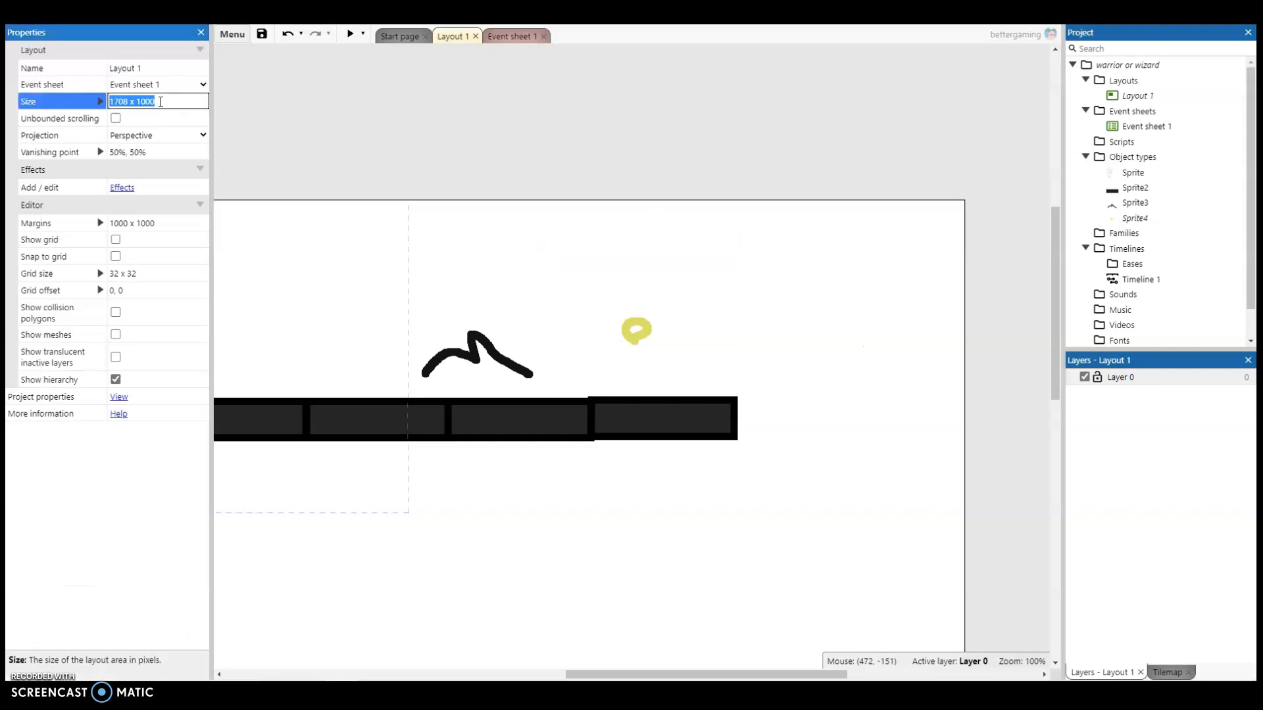
click(161, 101)
key(Tab)
click(161, 101)
key(BackSpace)
click(609, 293)
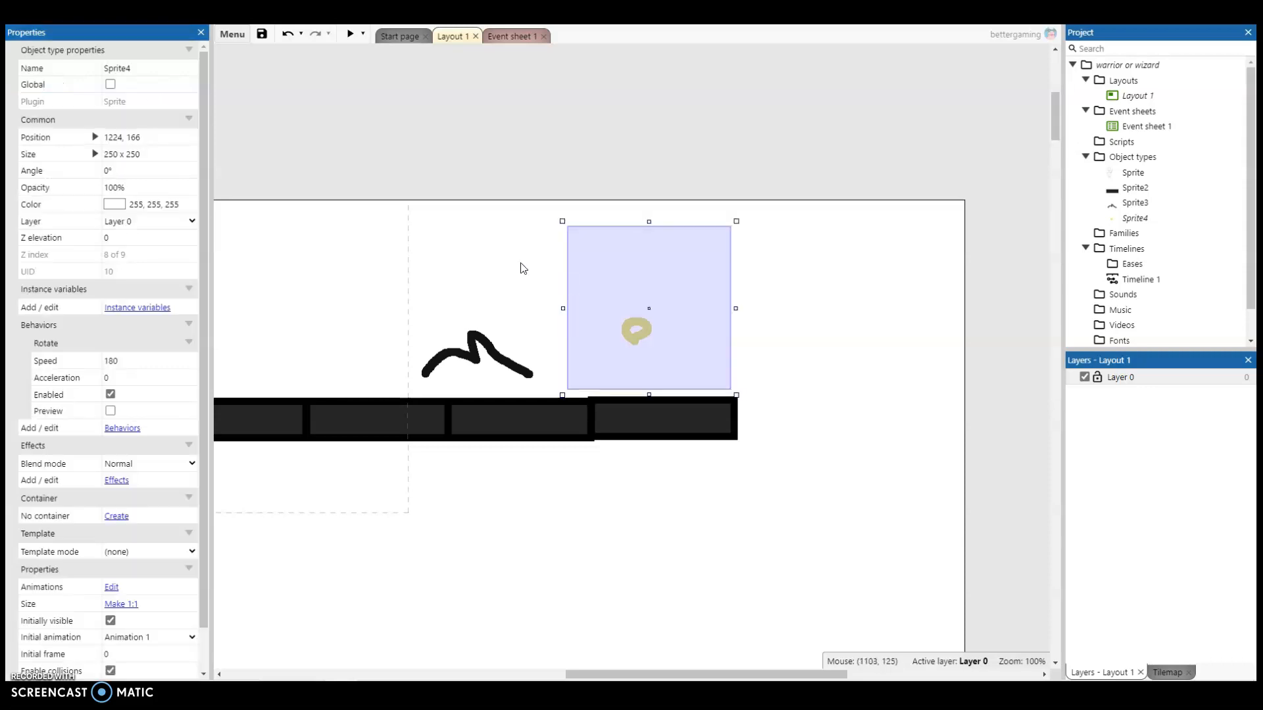
Set the layout's size back to 1708 x 1000.
click(736, 327)
click(807, 325)
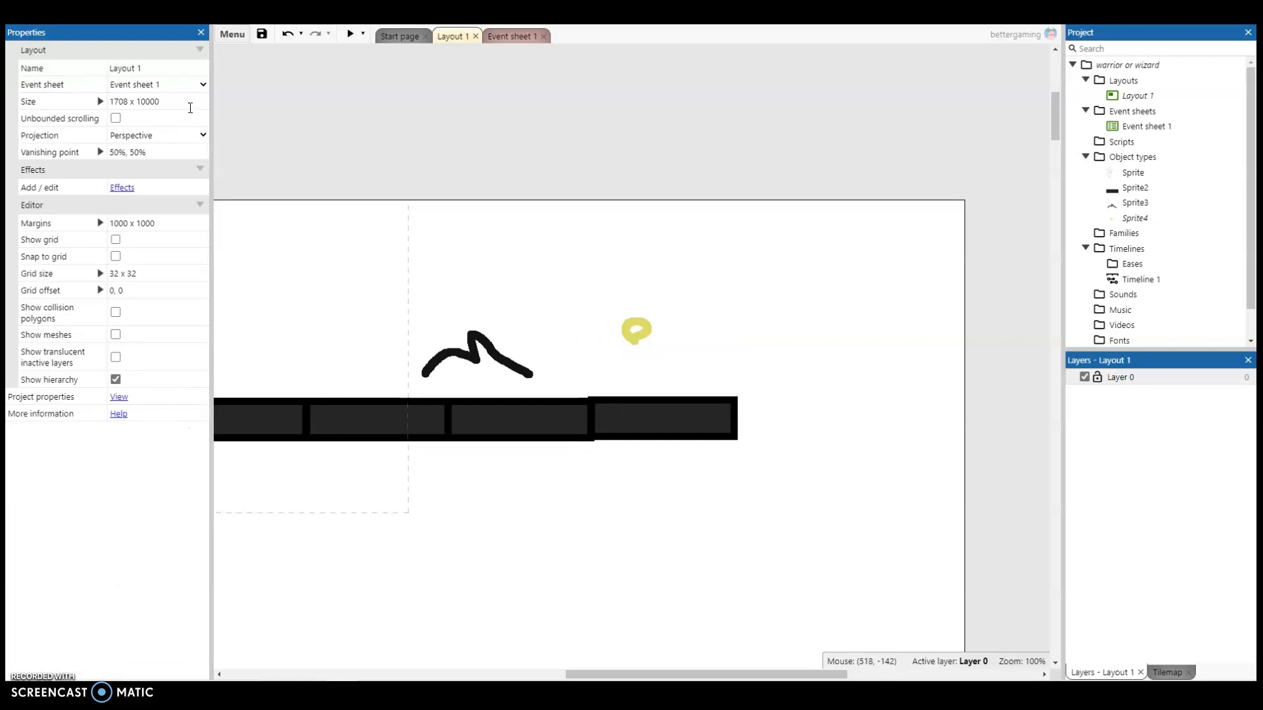
click(175, 102)
click(176, 102)
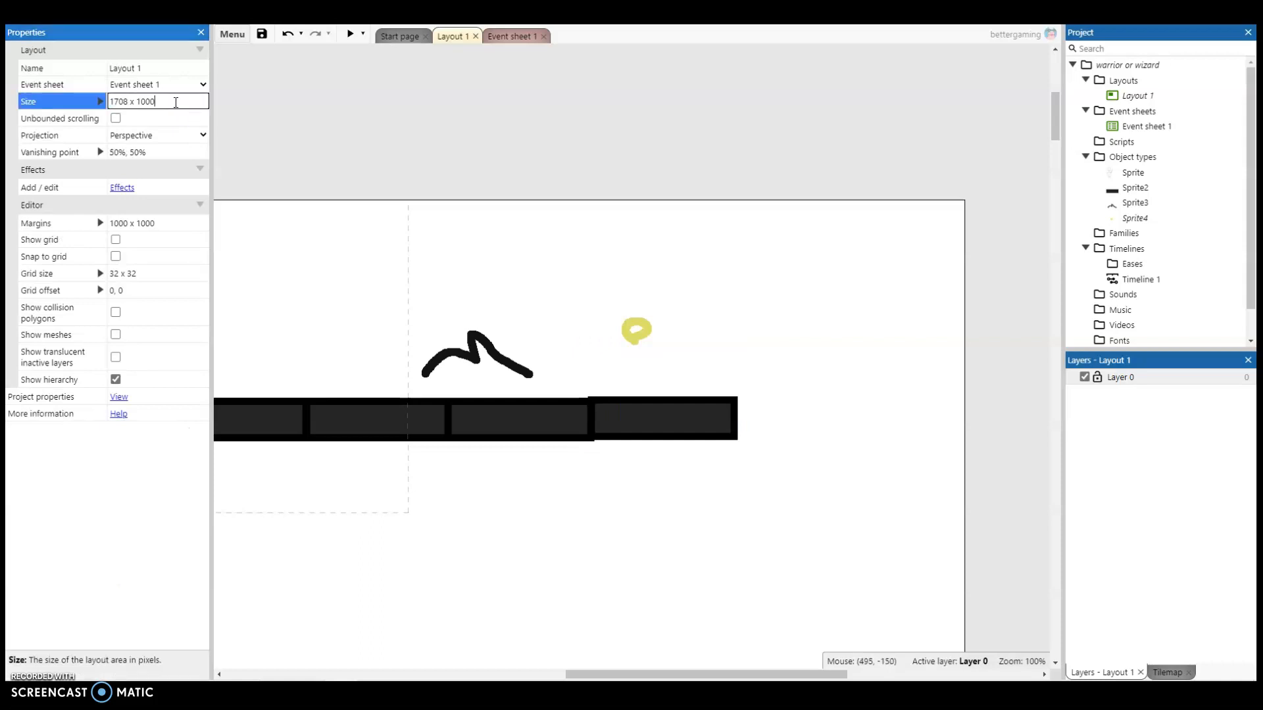
key(Tab)
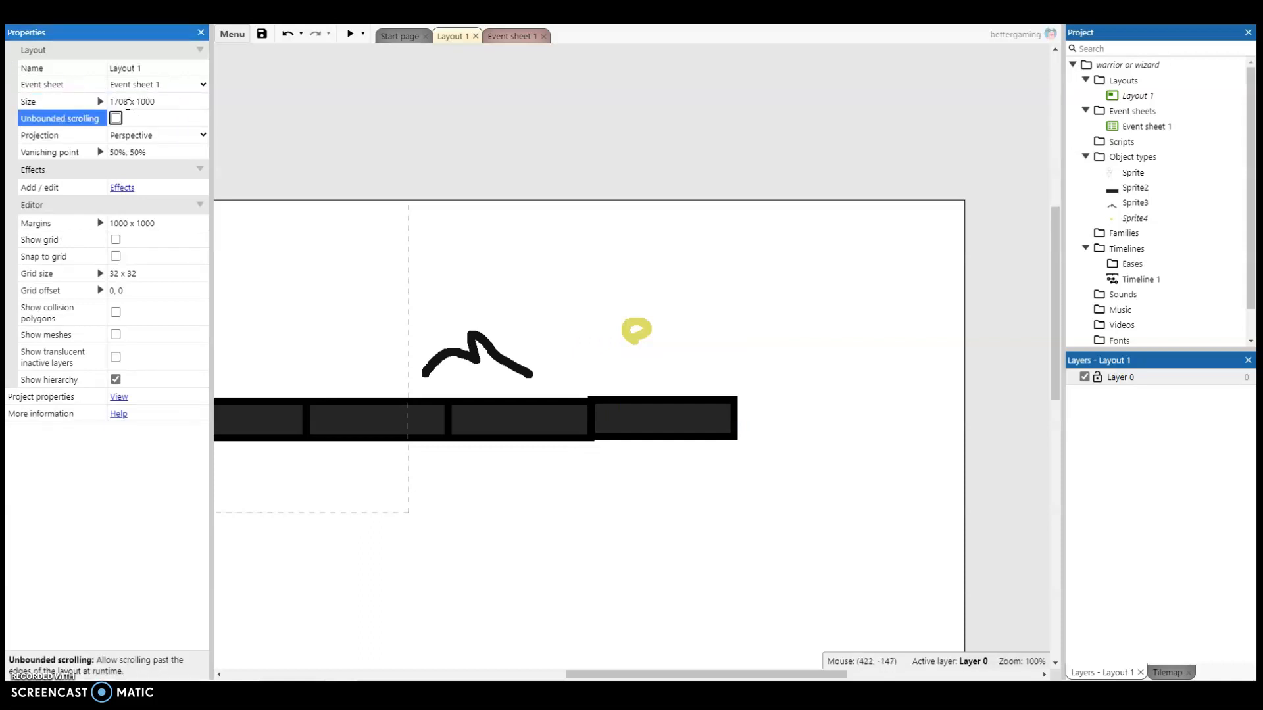
Set the layout's width to 1000000, making its size 1000000 x 1000.
click(128, 102)
click(126, 102)
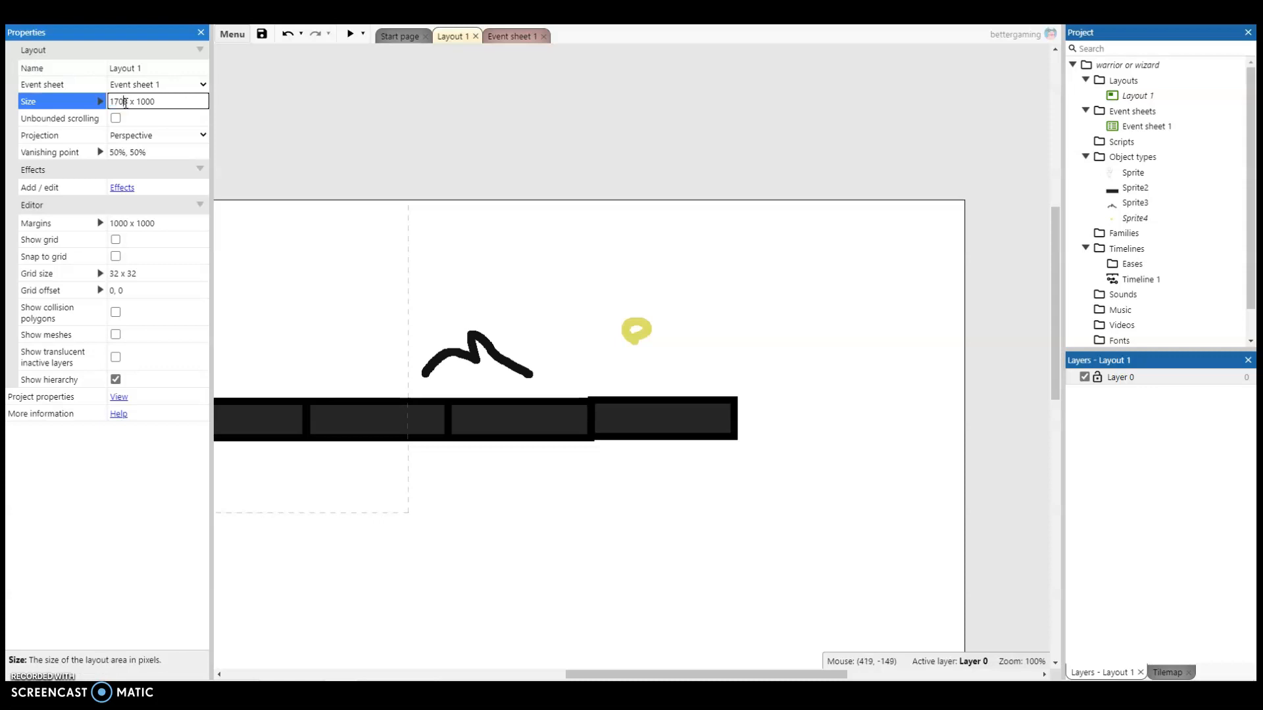
key(BackSpace)
key(BackSpace)
text(00)
click(139, 117)
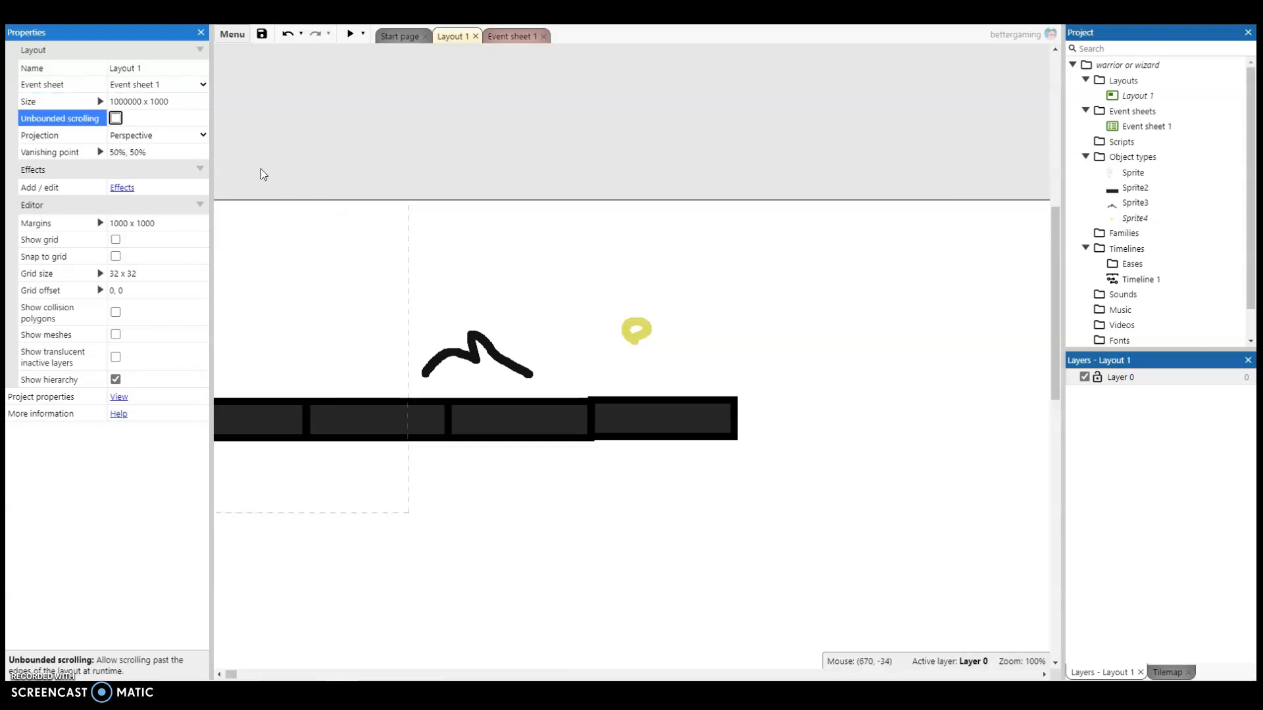
mouse_move(231, 674)
mouse_down()
mouse_move(1033, 678)
mouse_move(276, 601)
mouse_move(229, 632)
mouse_up()
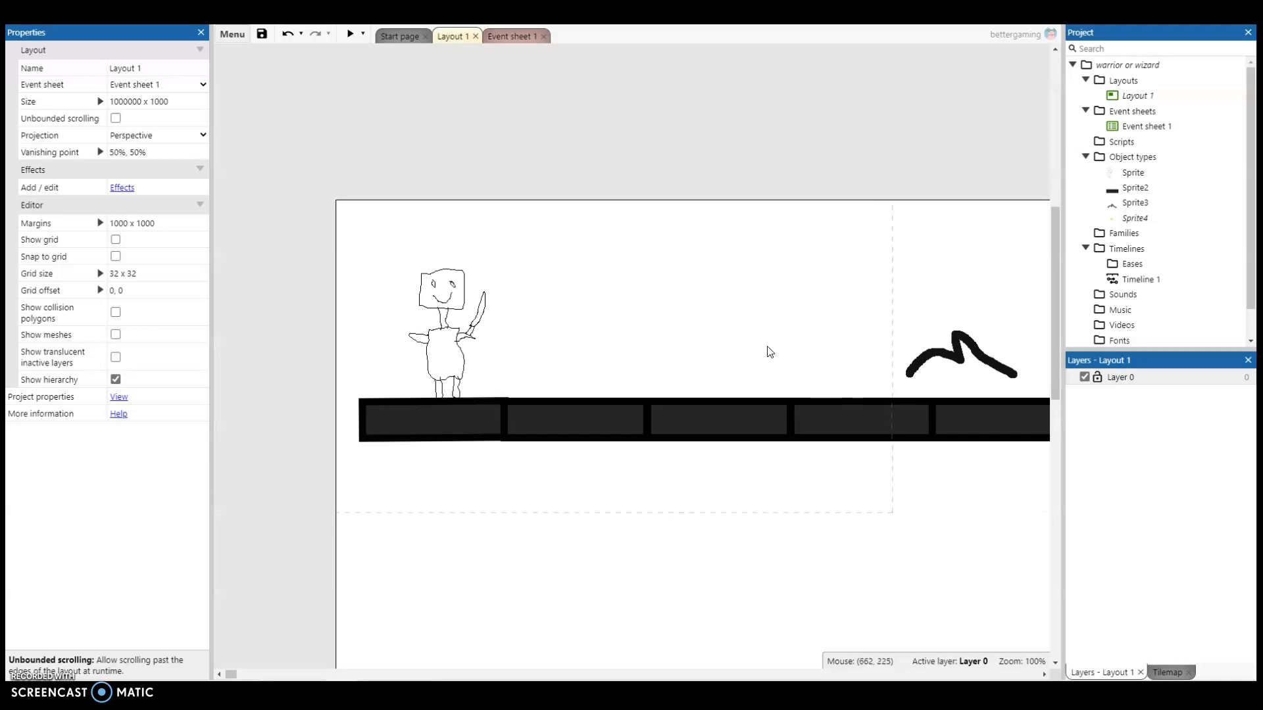
click(128, 103)
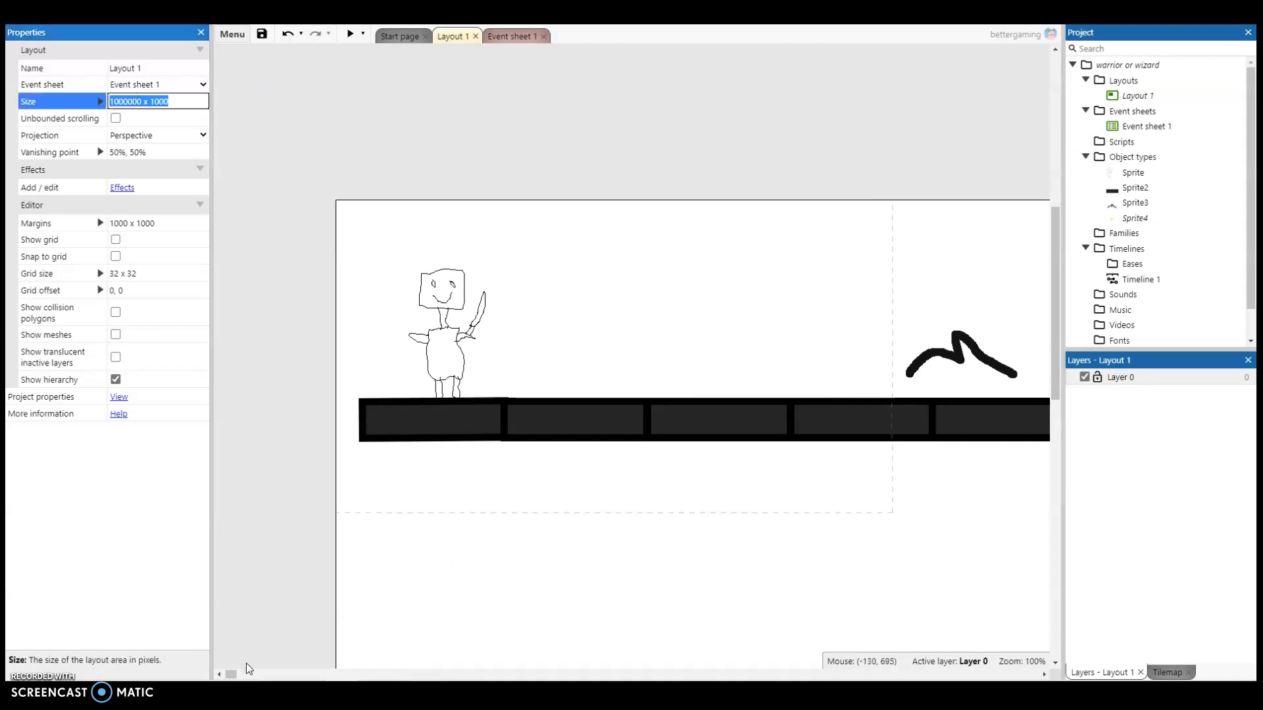
Copy the last black platform segment and place the copy against the end of the floor at position 1467, 250.
drag(237, 676, 231, 677)
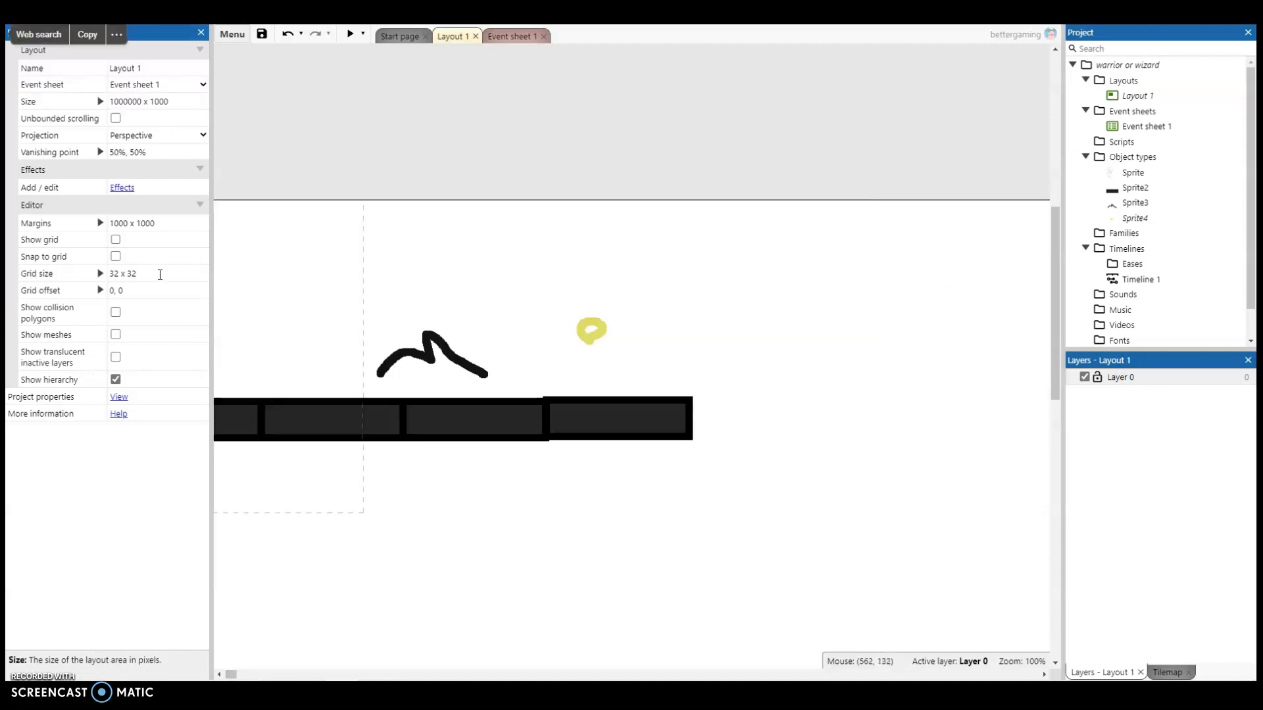
click(618, 437)
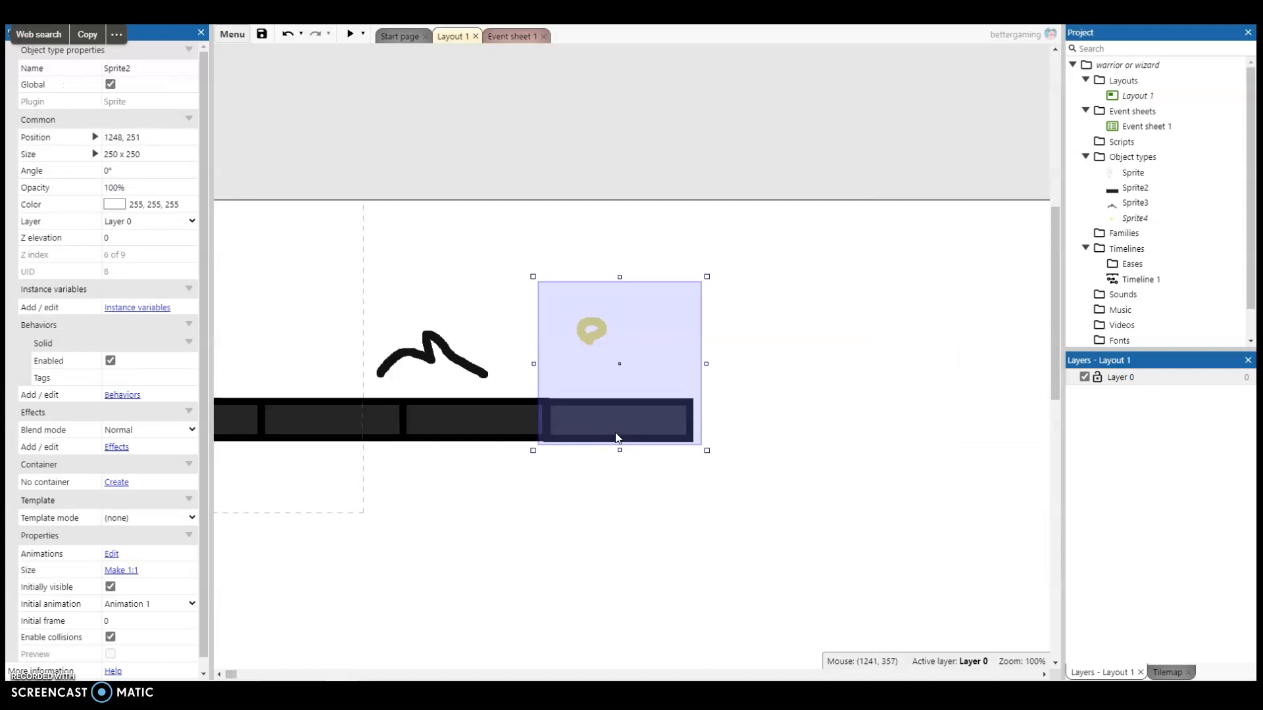
right_click(618, 438)
click(694, 325)
right_click(744, 432)
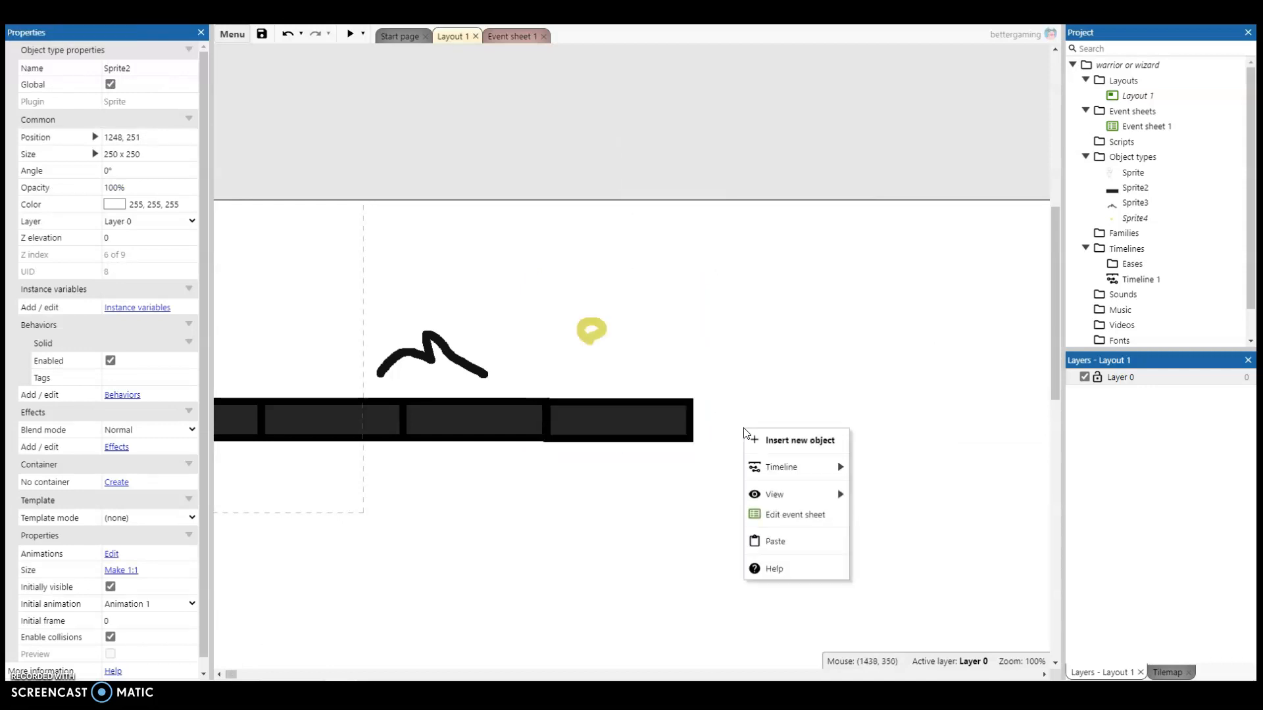
click(774, 539)
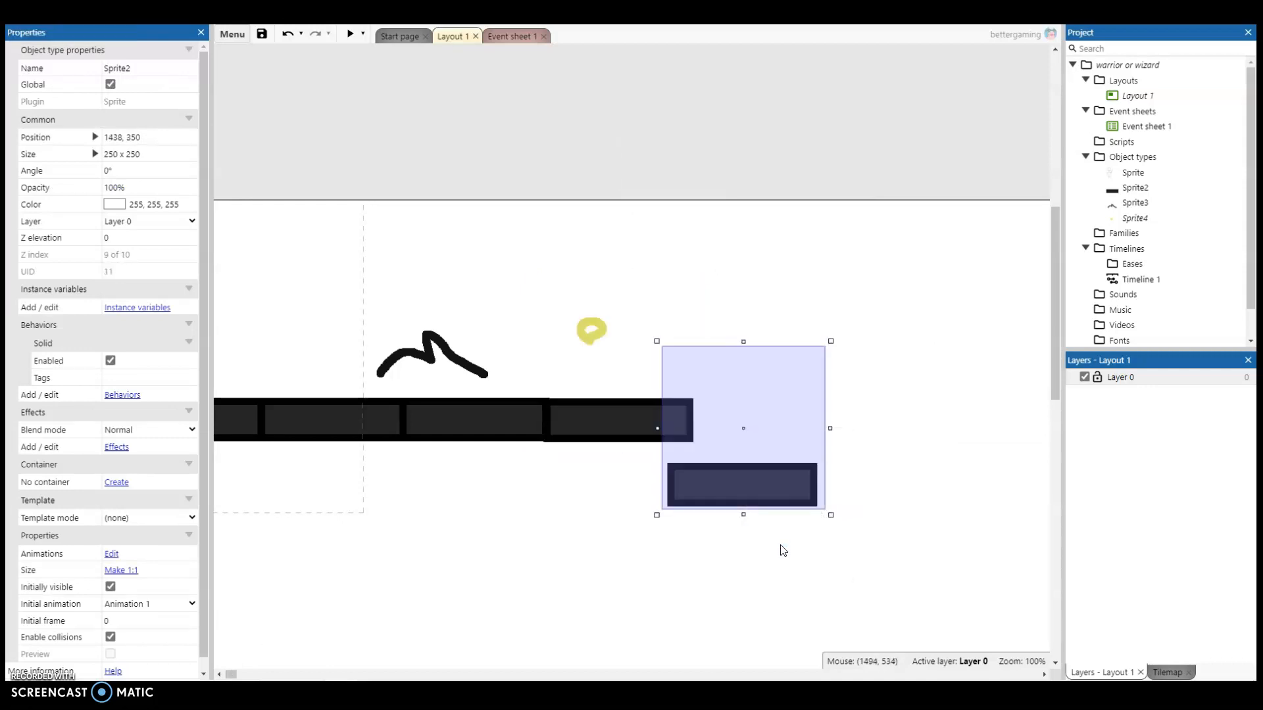
drag(774, 490, 752, 441)
Paste another platform segment and line it up with the floor's new end at position 1689, 251.
right_click(793, 424)
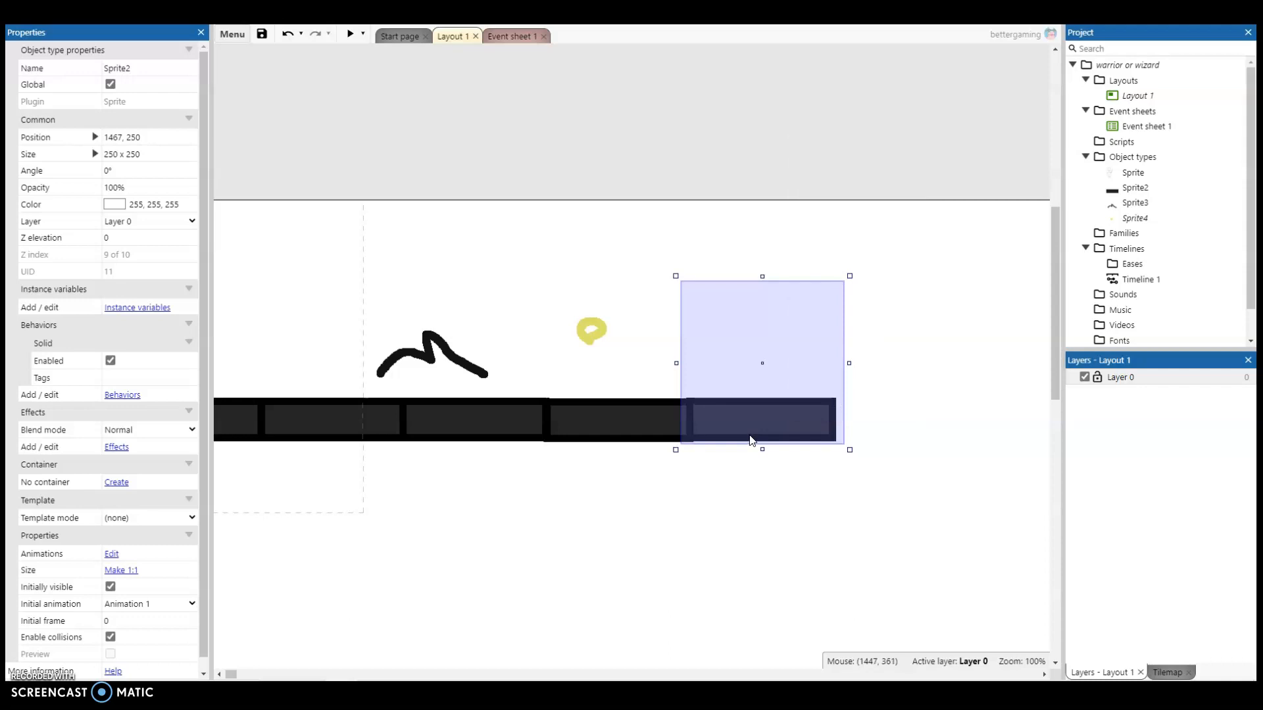
right_click(752, 441)
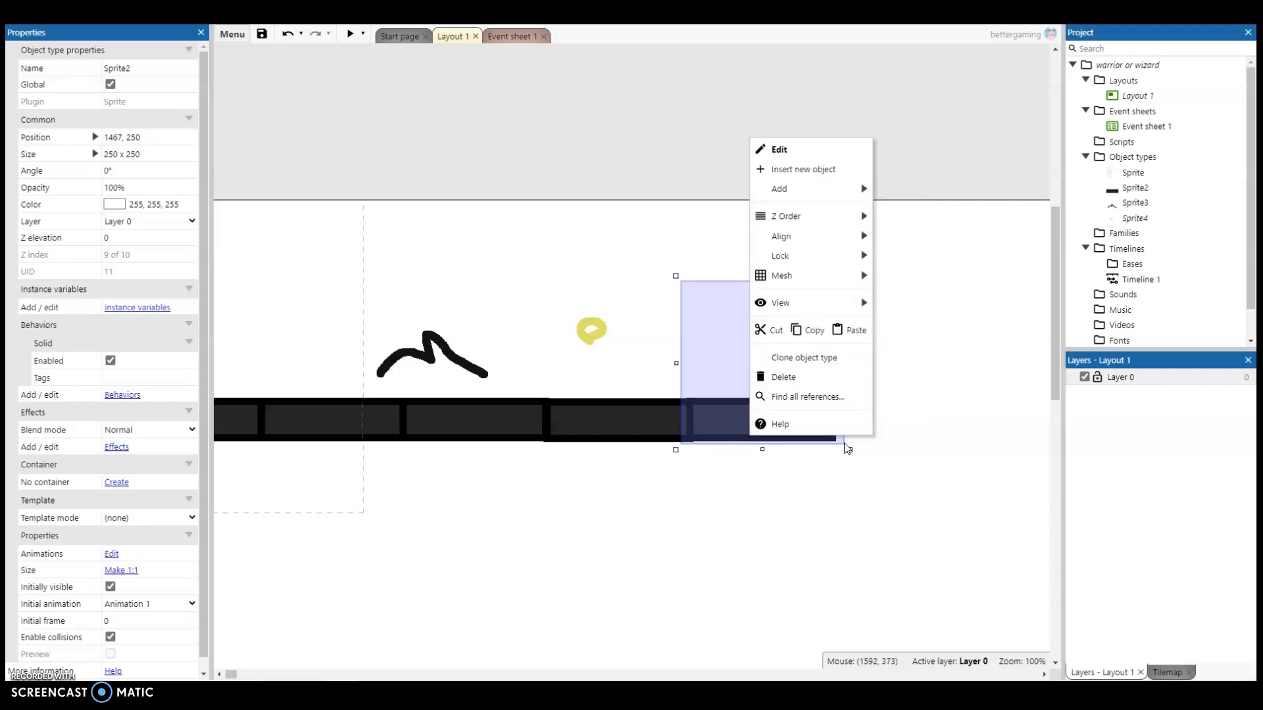
click(981, 552)
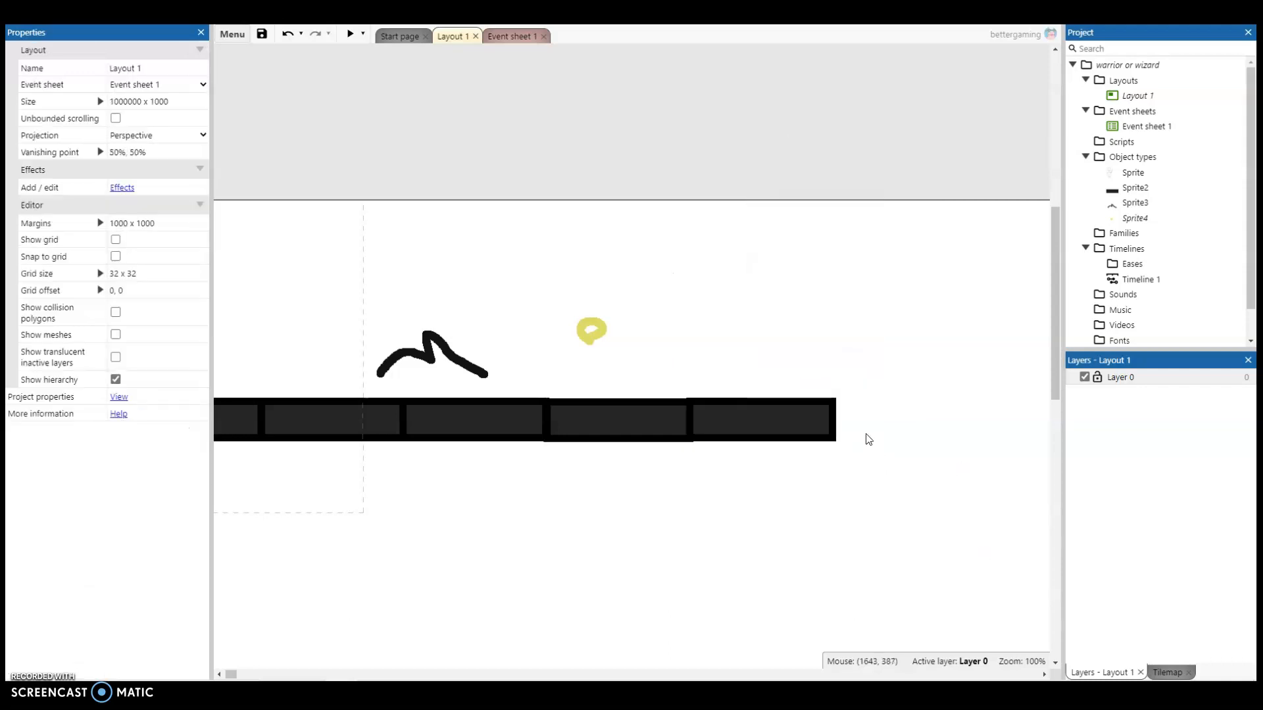
right_click(857, 428)
click(922, 534)
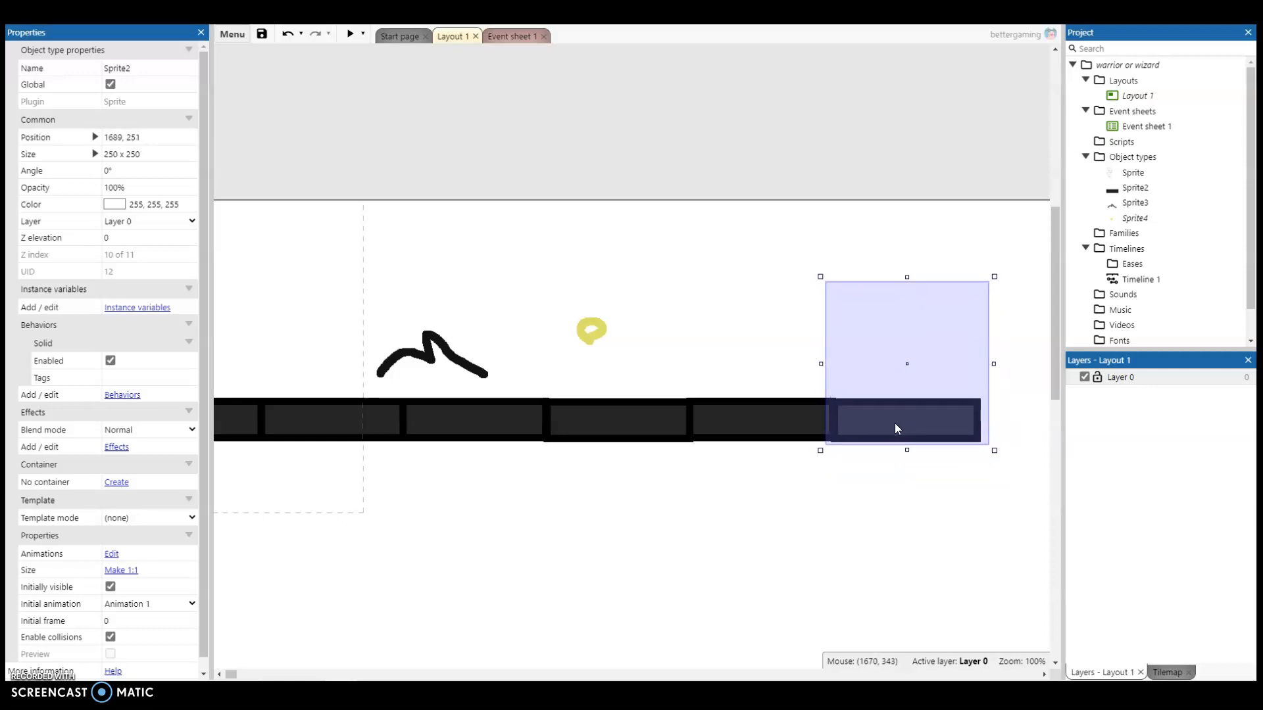
right_click(895, 424)
click(907, 463)
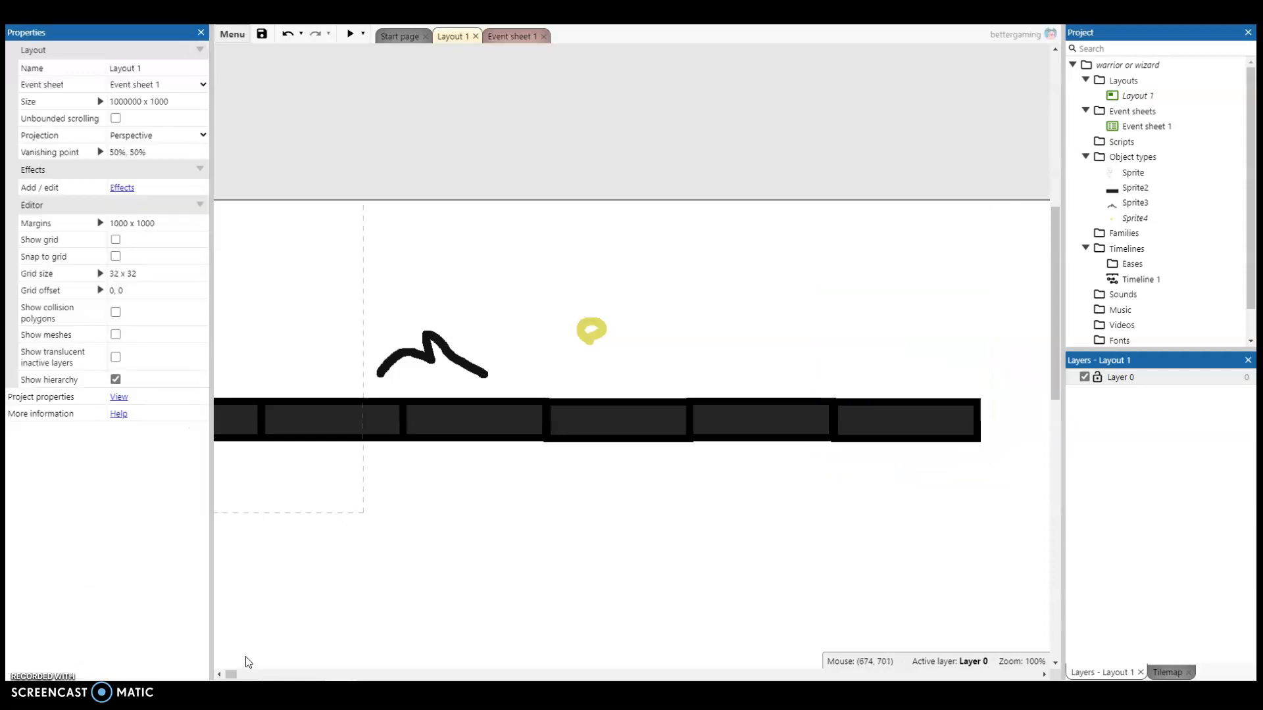
Set the layout's width to 10000, making its size 10000 x 1000.
click(142, 102)
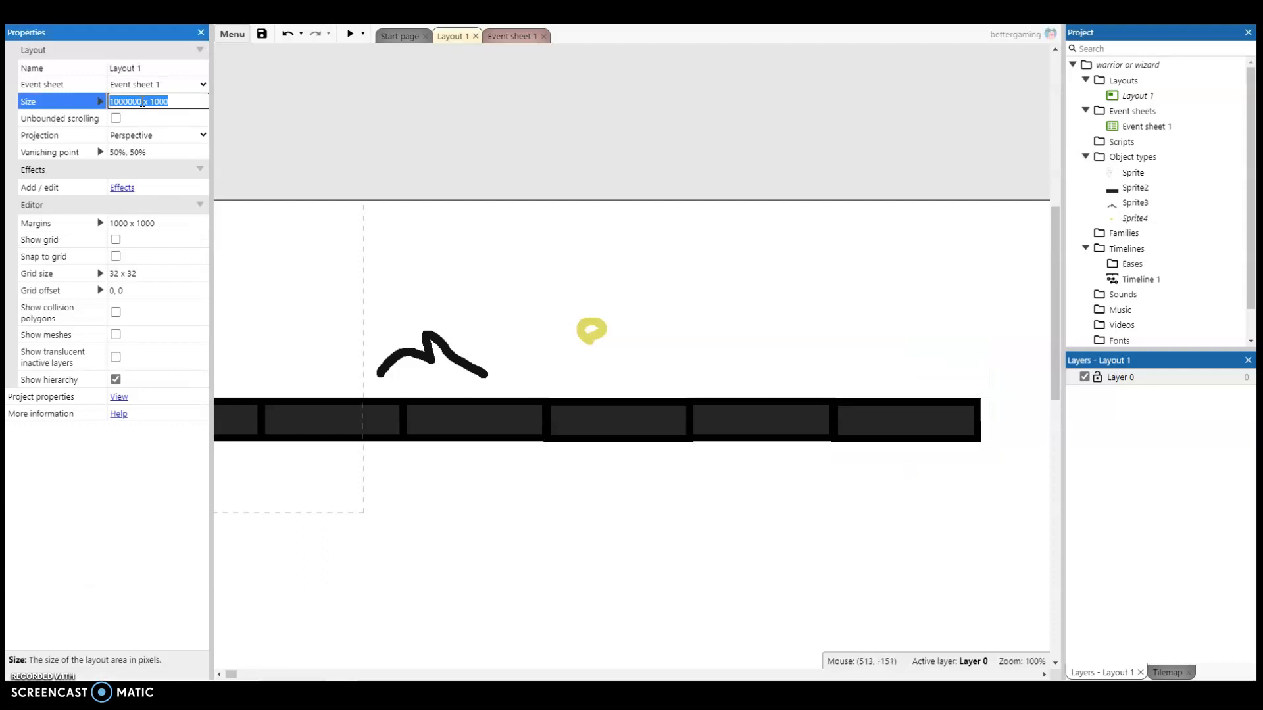
click(142, 102)
click(153, 118)
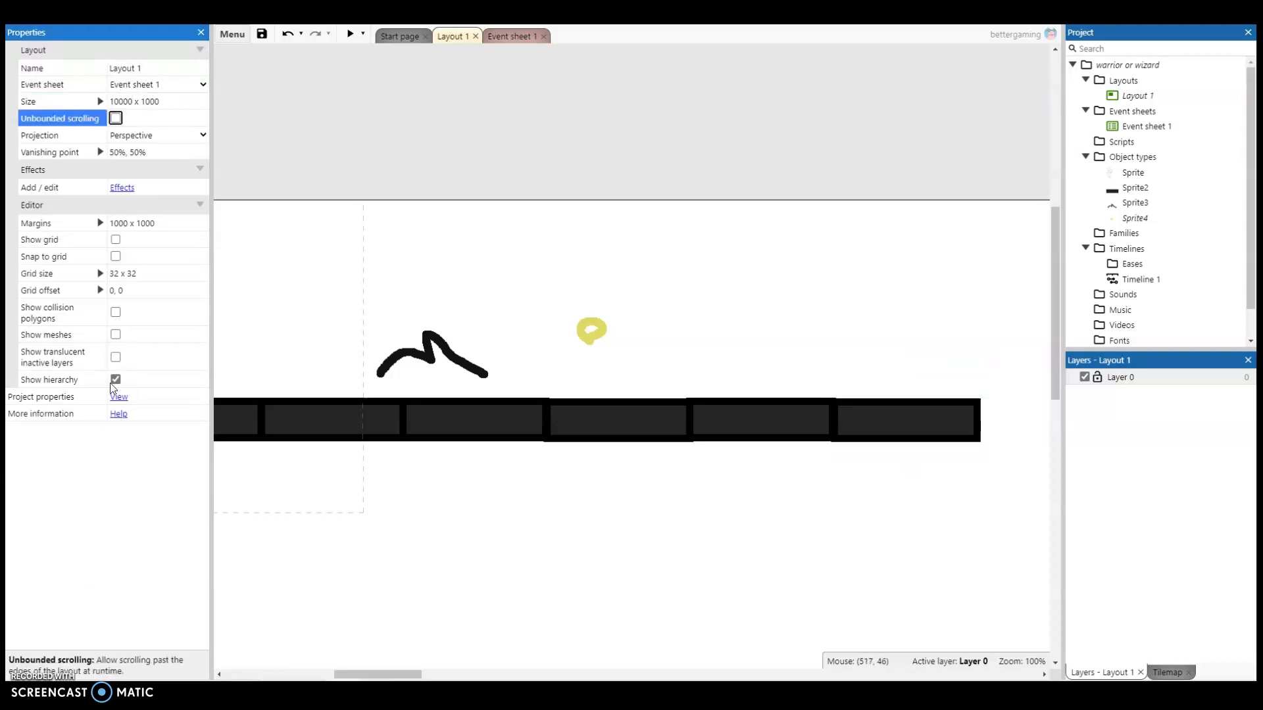
Paste a copy of the black platform segment and place it against the floor's end at position 1913, 251.
click(352, 678)
drag(352, 681, 396, 681)
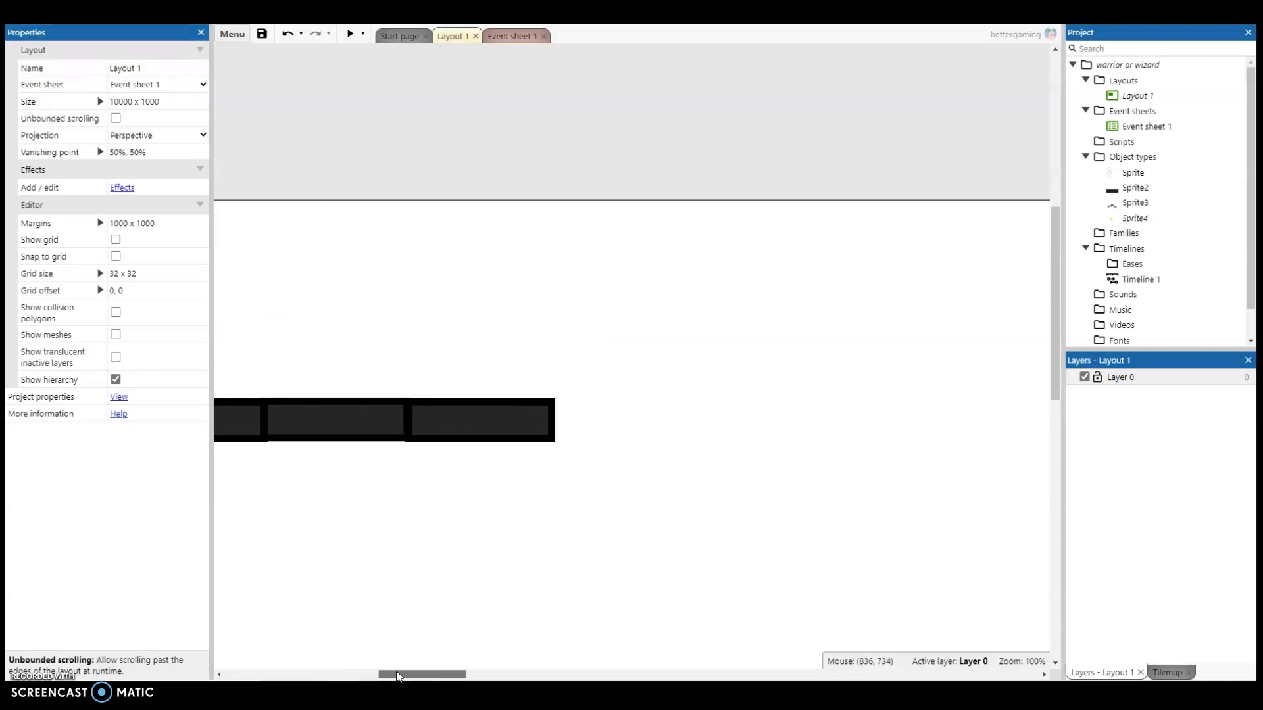
right_click(635, 428)
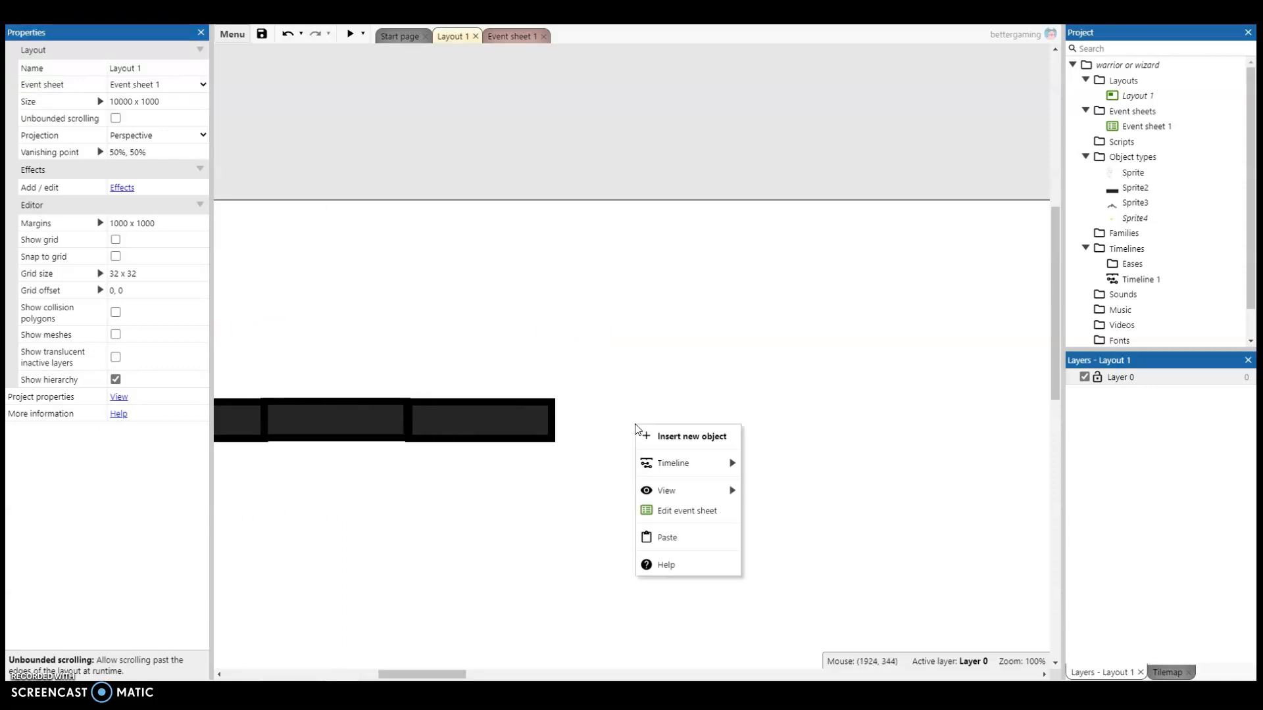
click(668, 538)
drag(613, 478, 605, 417)
Paste another platform segment and line it up with the floor's new end at position 2136, 252.
right_click(585, 499)
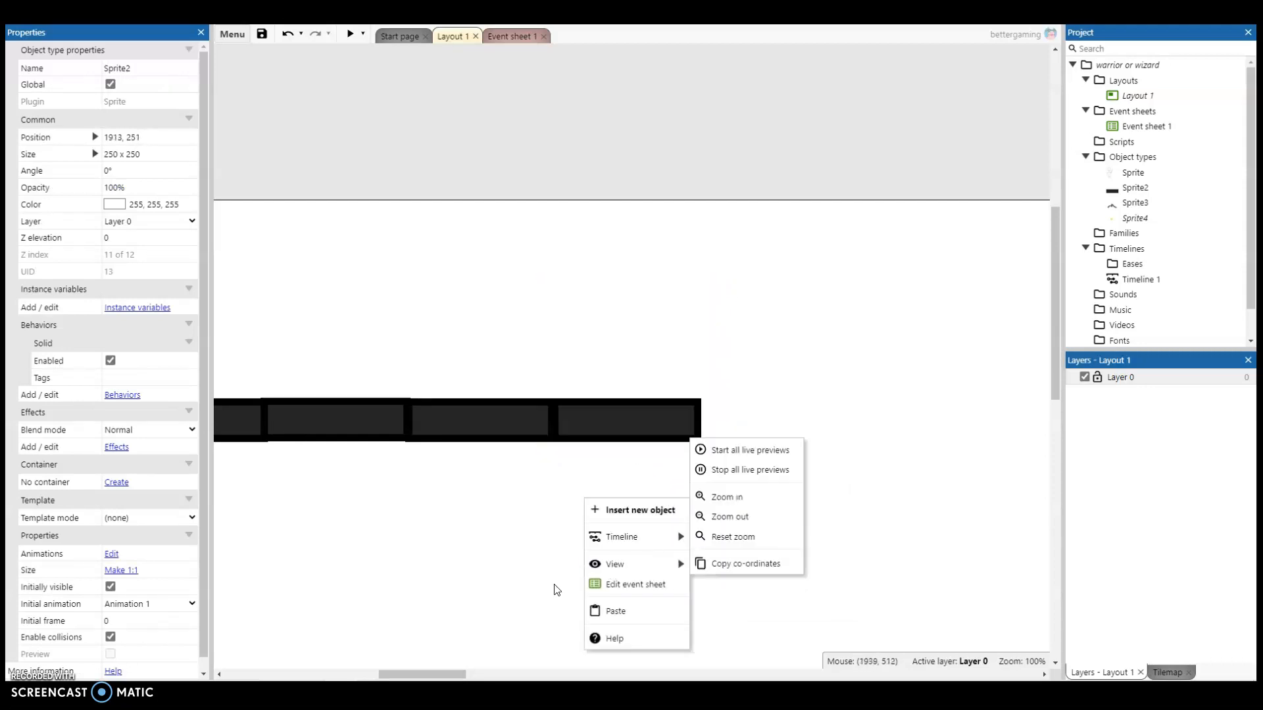
click(636, 617)
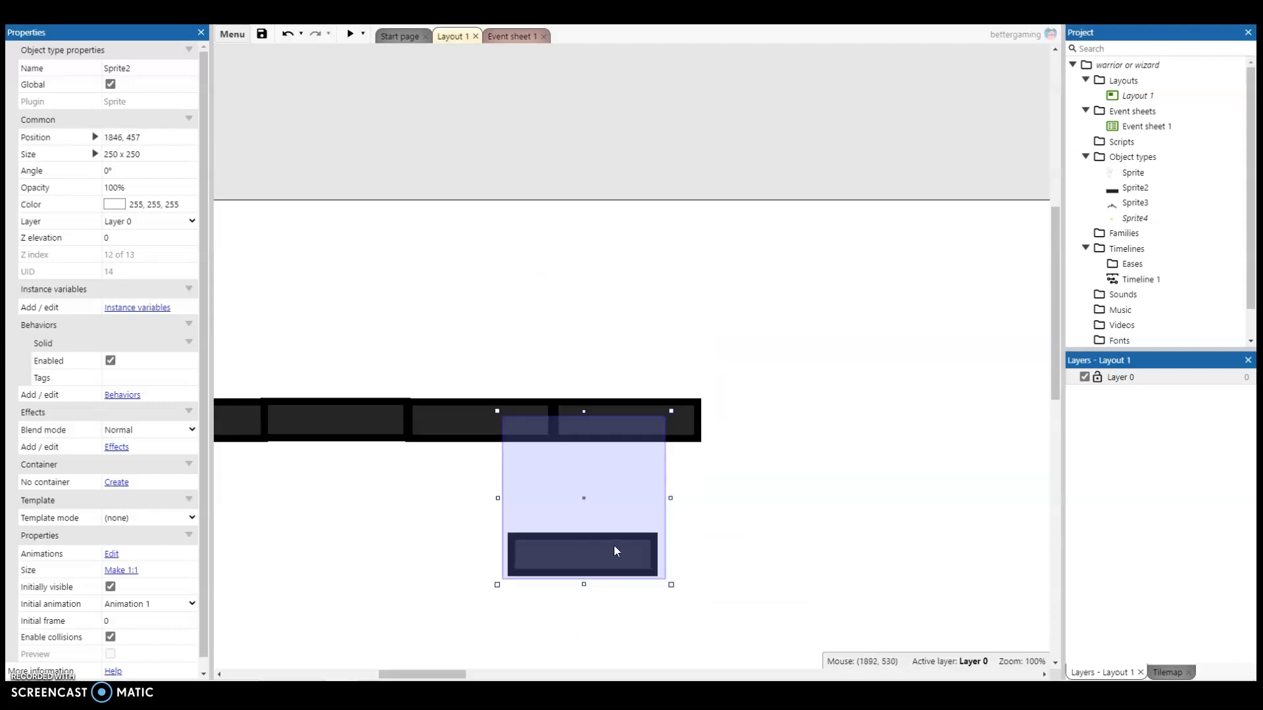
click(803, 408)
drag(803, 408, 803, 413)
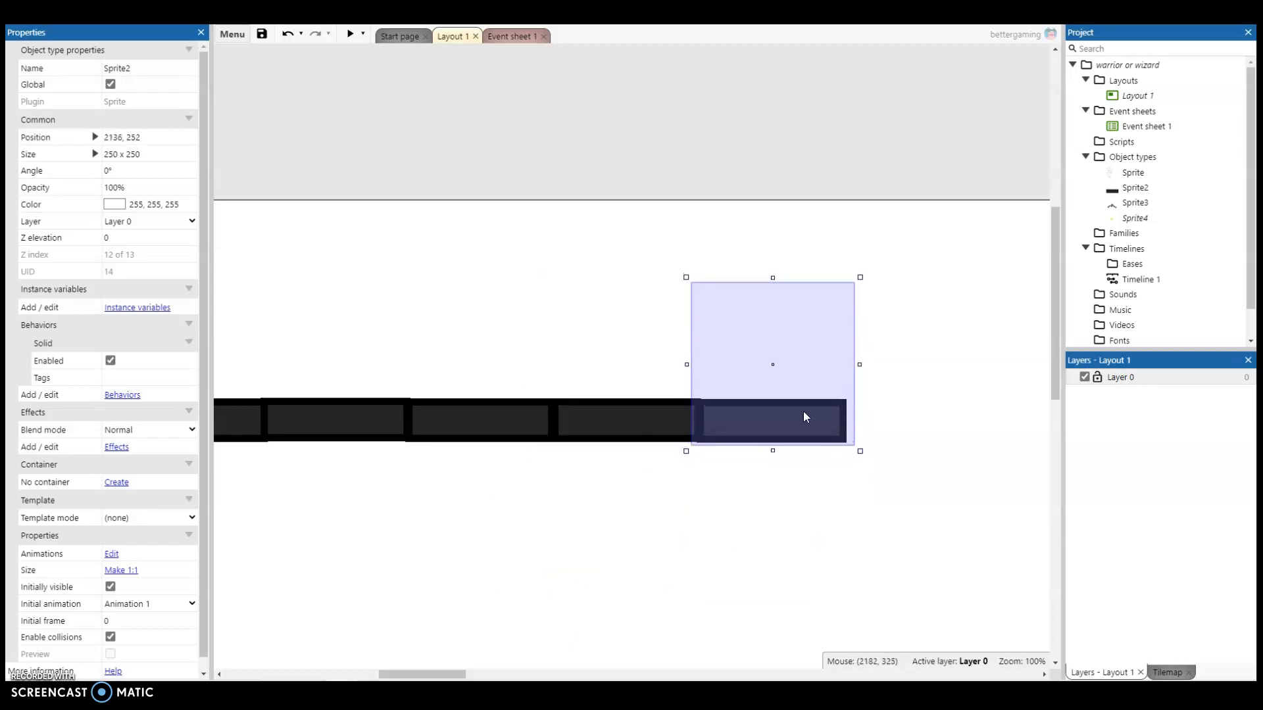
Paste one more platform segment at the end of the floor at position 2358, 252, and save the project.
right_click(695, 530)
click(740, 485)
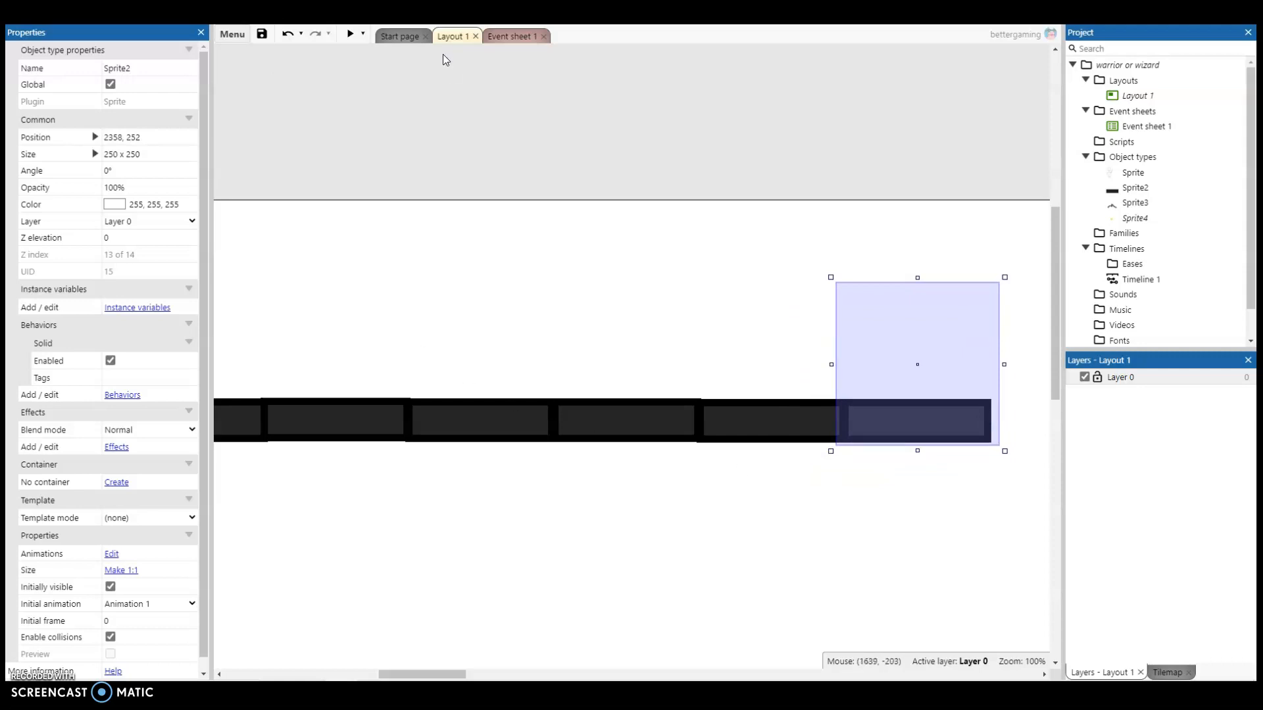
click(258, 36)
Insert a new Sprite object into the layout above the floor, past the yellow ring.
drag(396, 672, 388, 617)
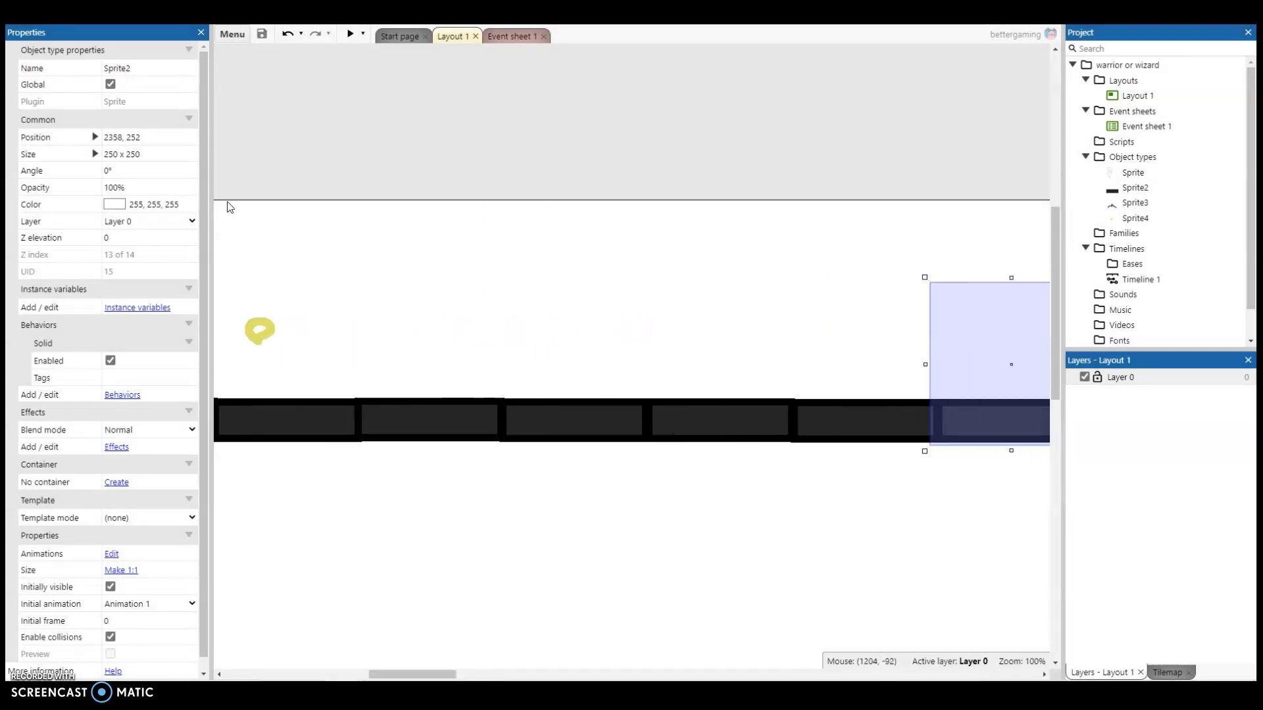
right_click(513, 341)
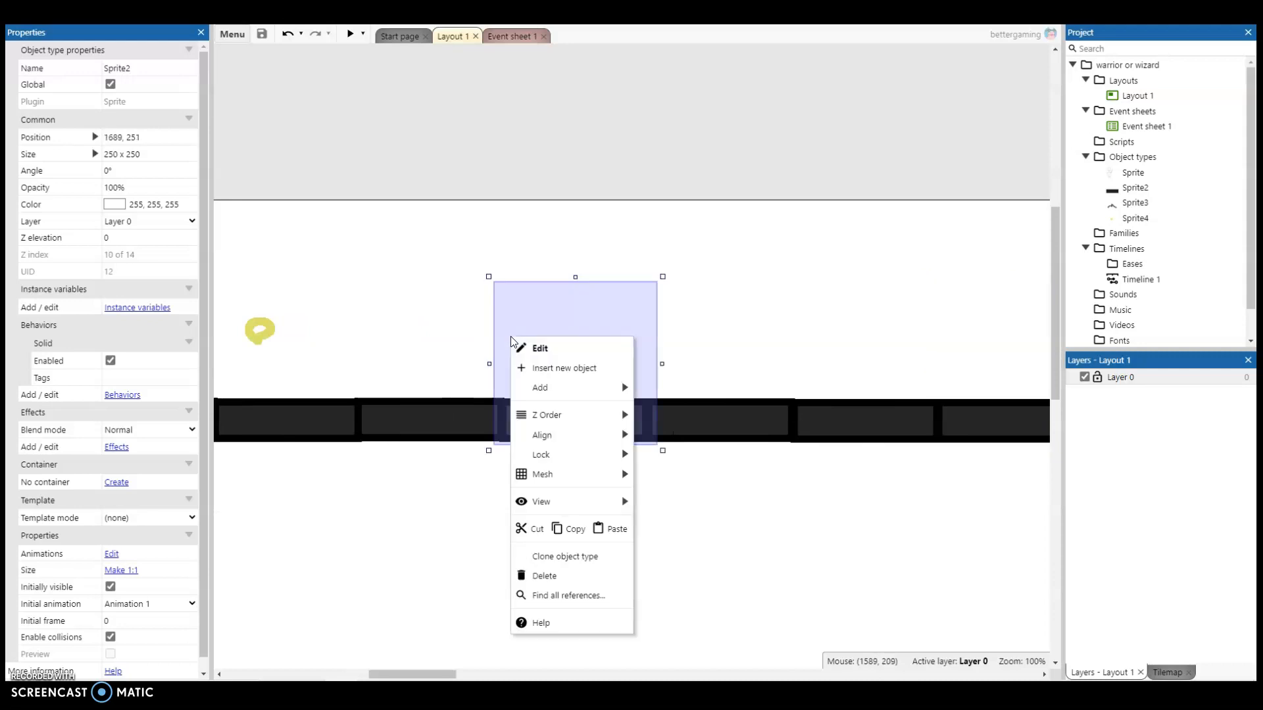
right_click(352, 287)
right_click(339, 223)
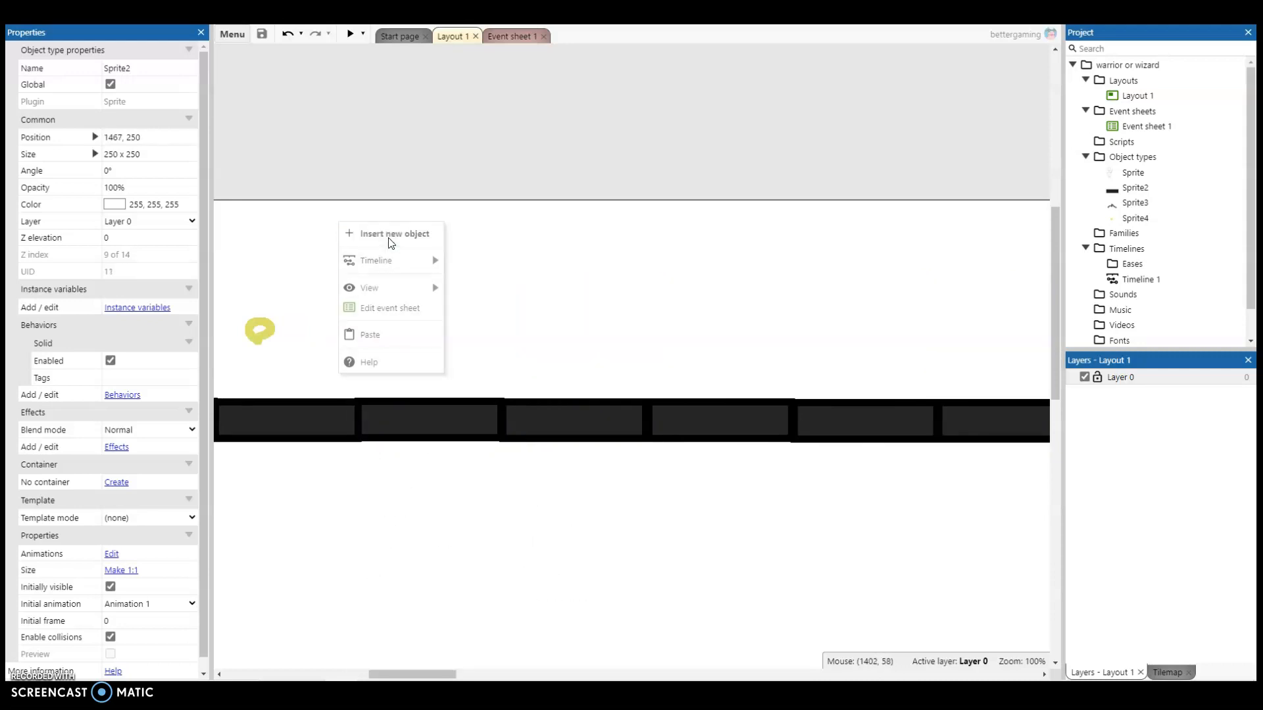
click(390, 241)
scroll(647, 392, down, 3)
scroll(648, 393, down, 3)
double_click(644, 394)
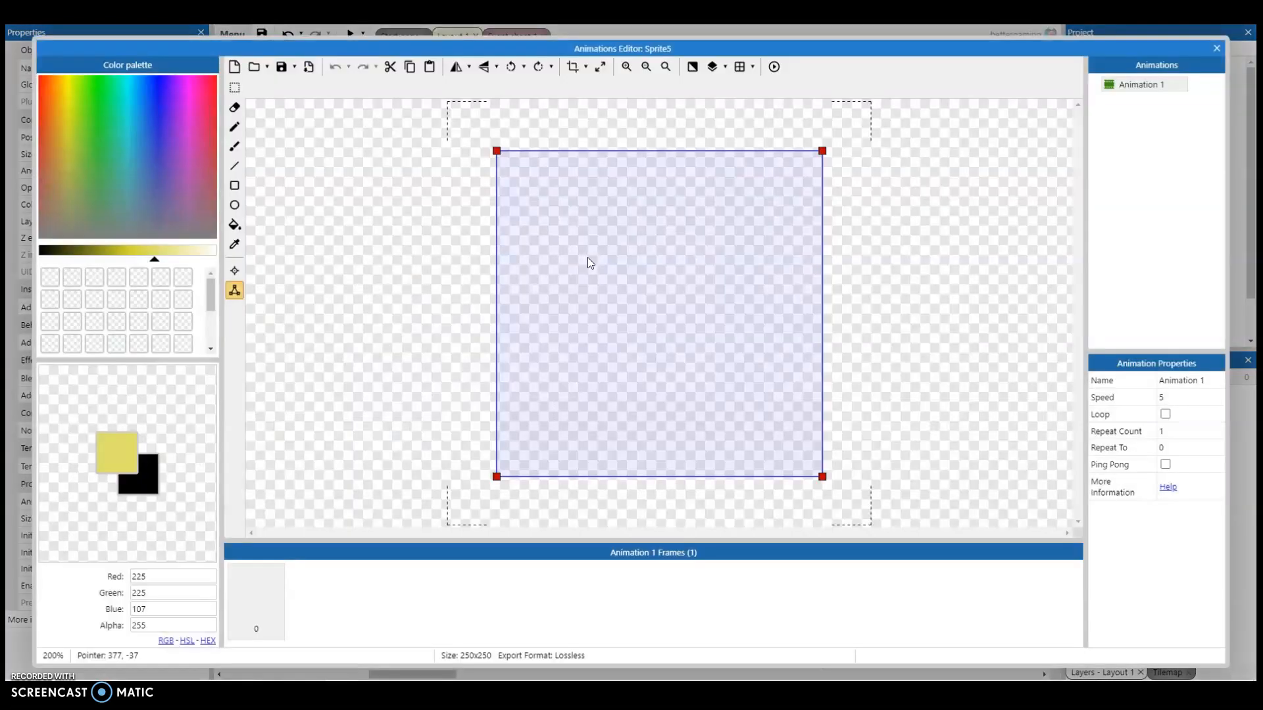
Draw a yellow hill-shaped line across the lower half of the sprite image with the size 12 brush.
click(233, 166)
click(234, 146)
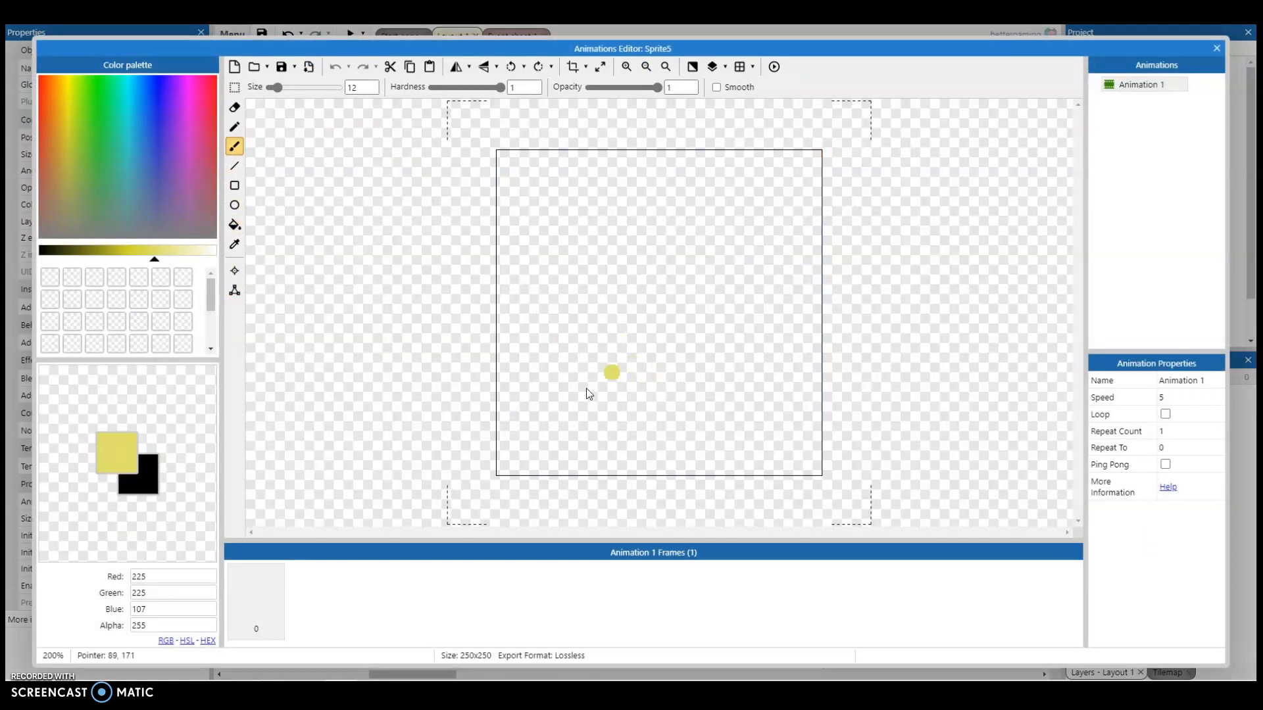
mouse_move(541, 419)
mouse_down()
mouse_move(649, 348)
mouse_move(675, 313)
mouse_move(743, 361)
mouse_up()
drag(808, 436, 811, 437)
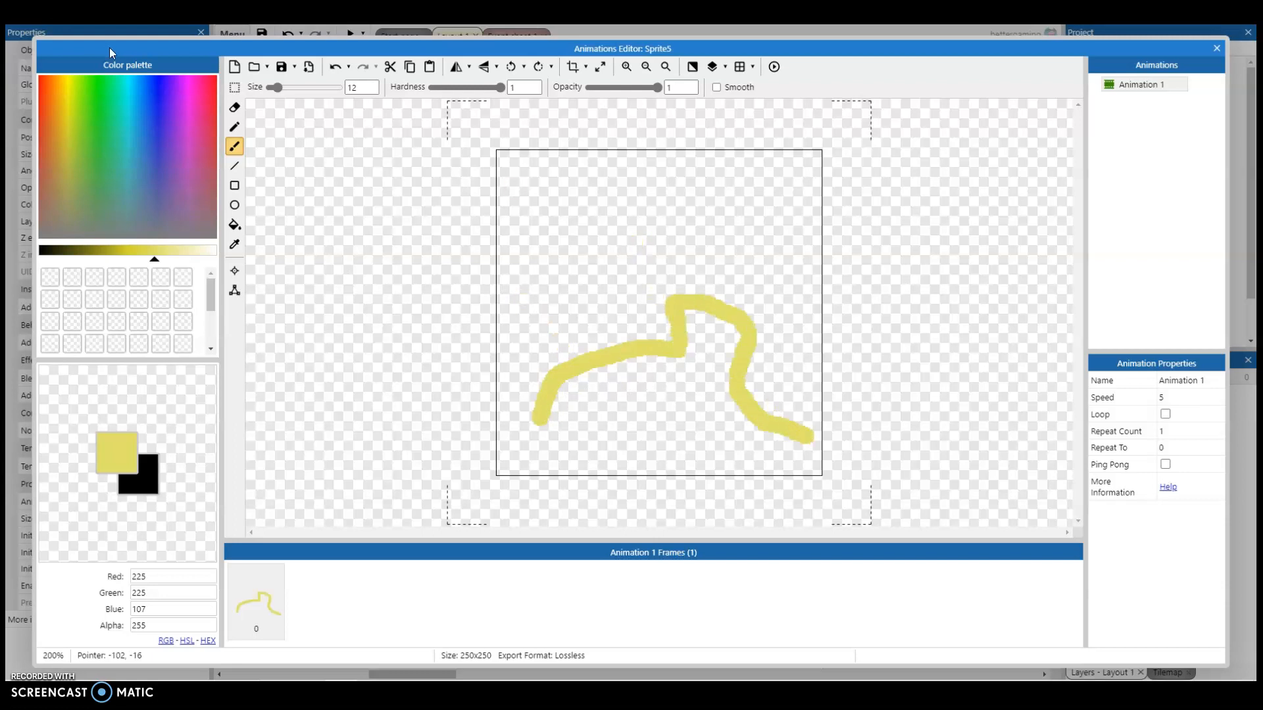
Fit the collision polygon to the hill line with points at about 29, 208; 36, 181; 141, 108 and 241, 222.
click(234, 290)
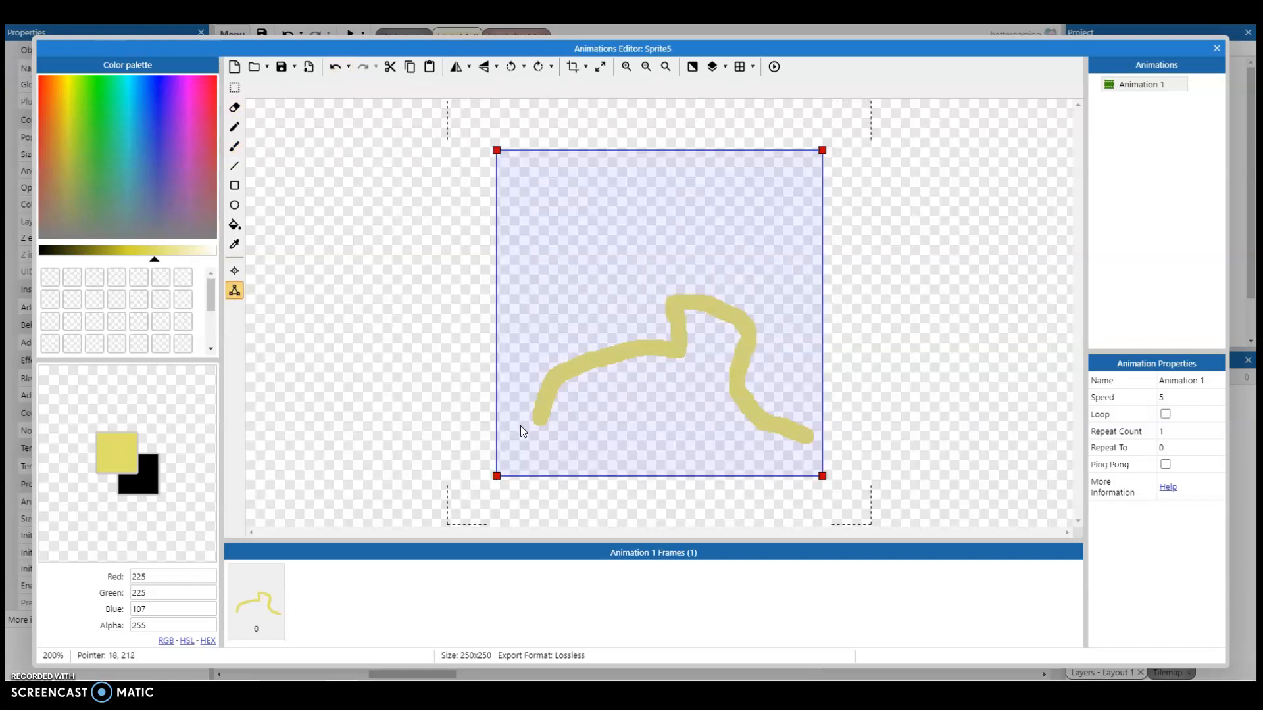
drag(496, 475, 534, 422)
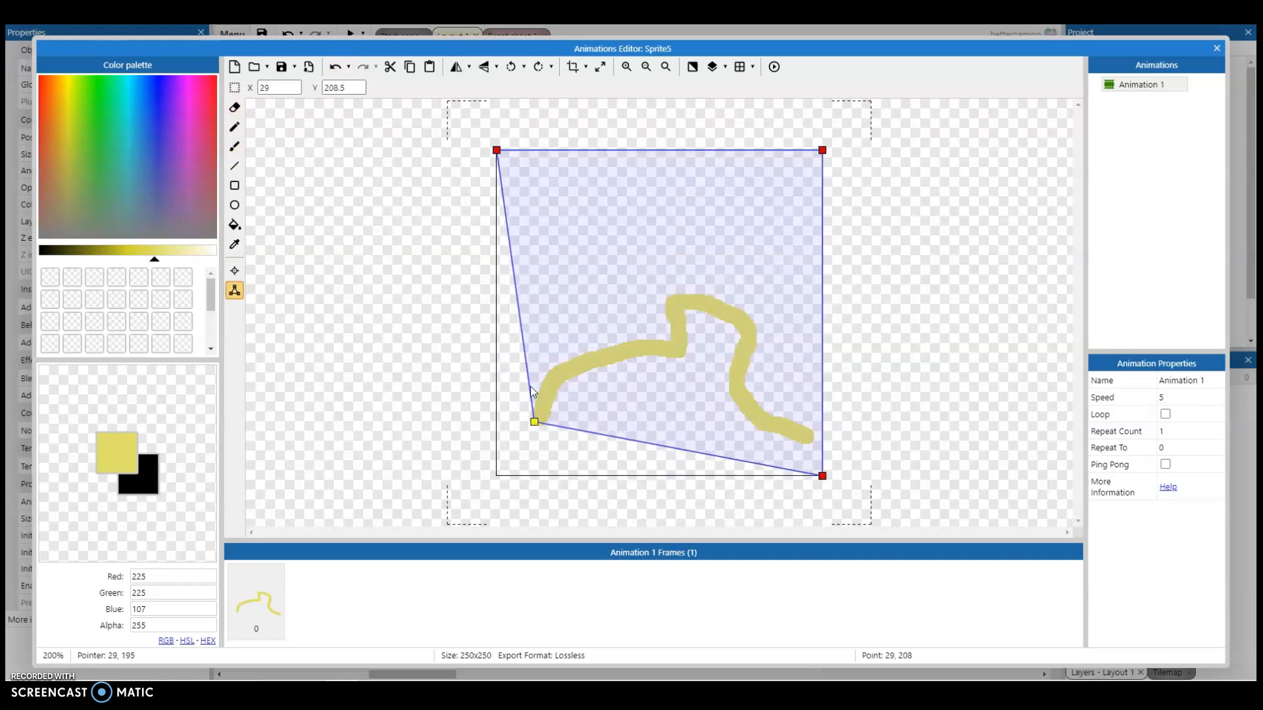
drag(495, 150, 539, 384)
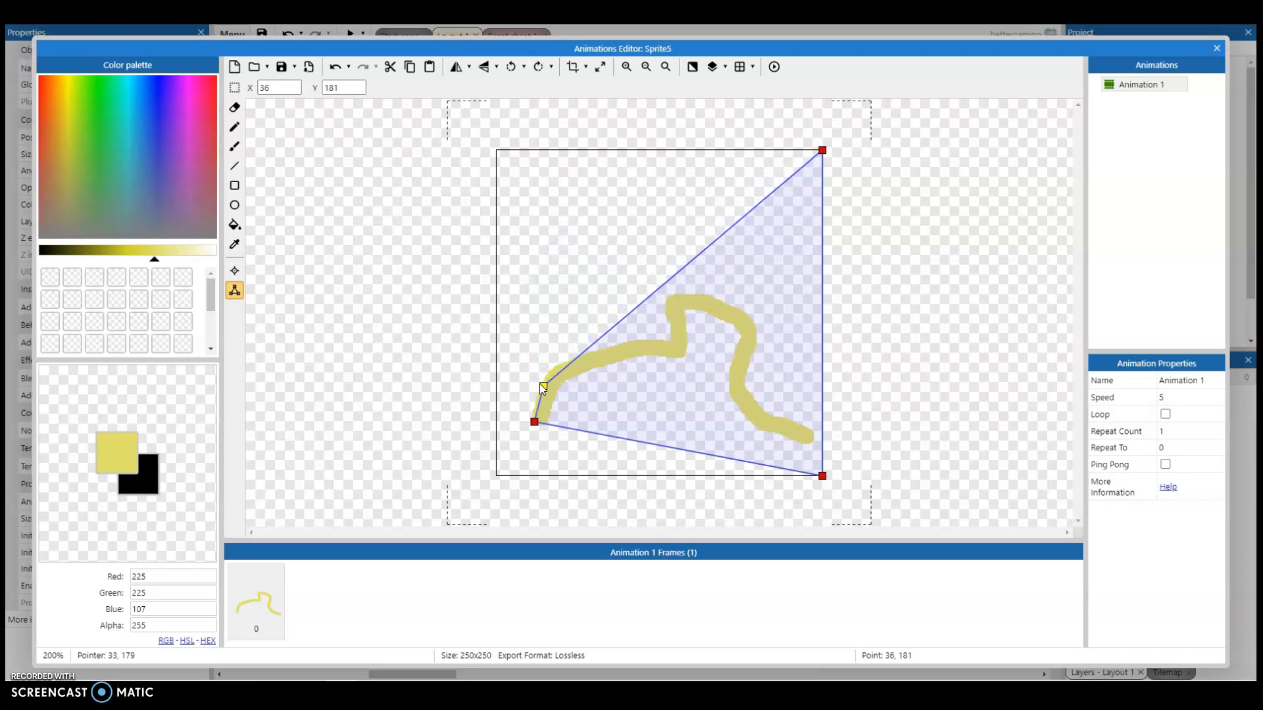
drag(824, 149, 677, 294)
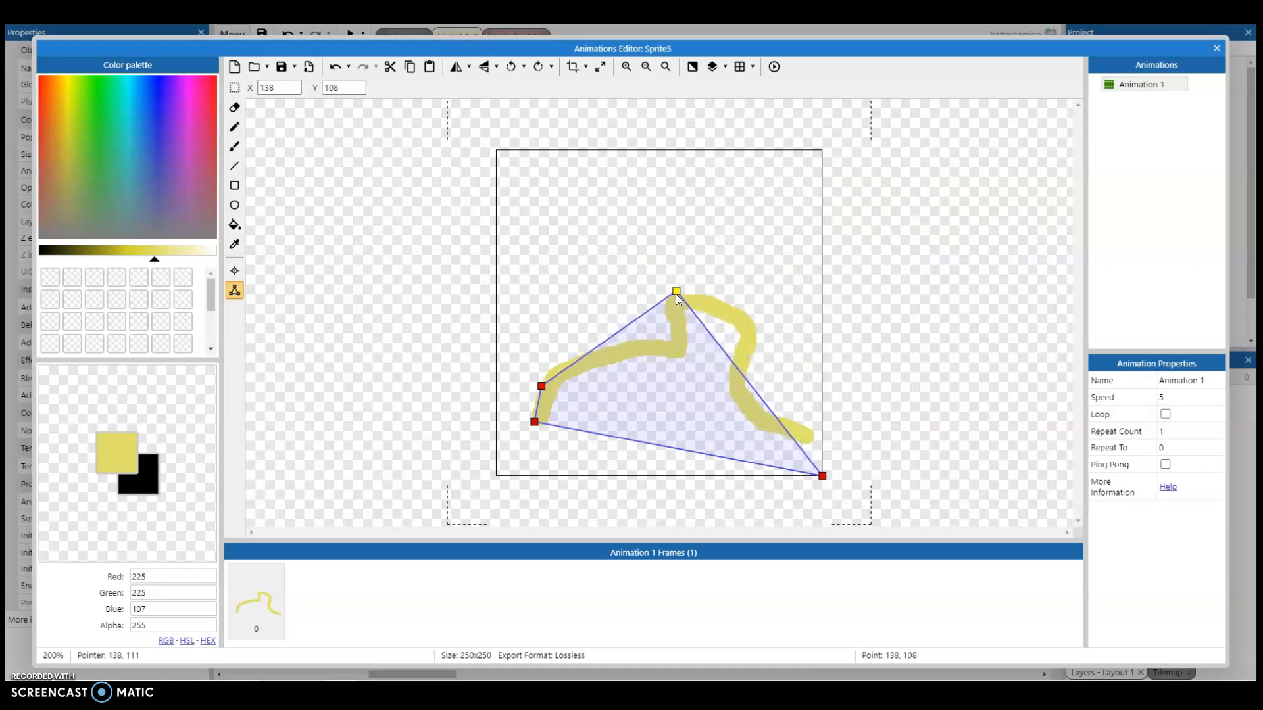
click(619, 329)
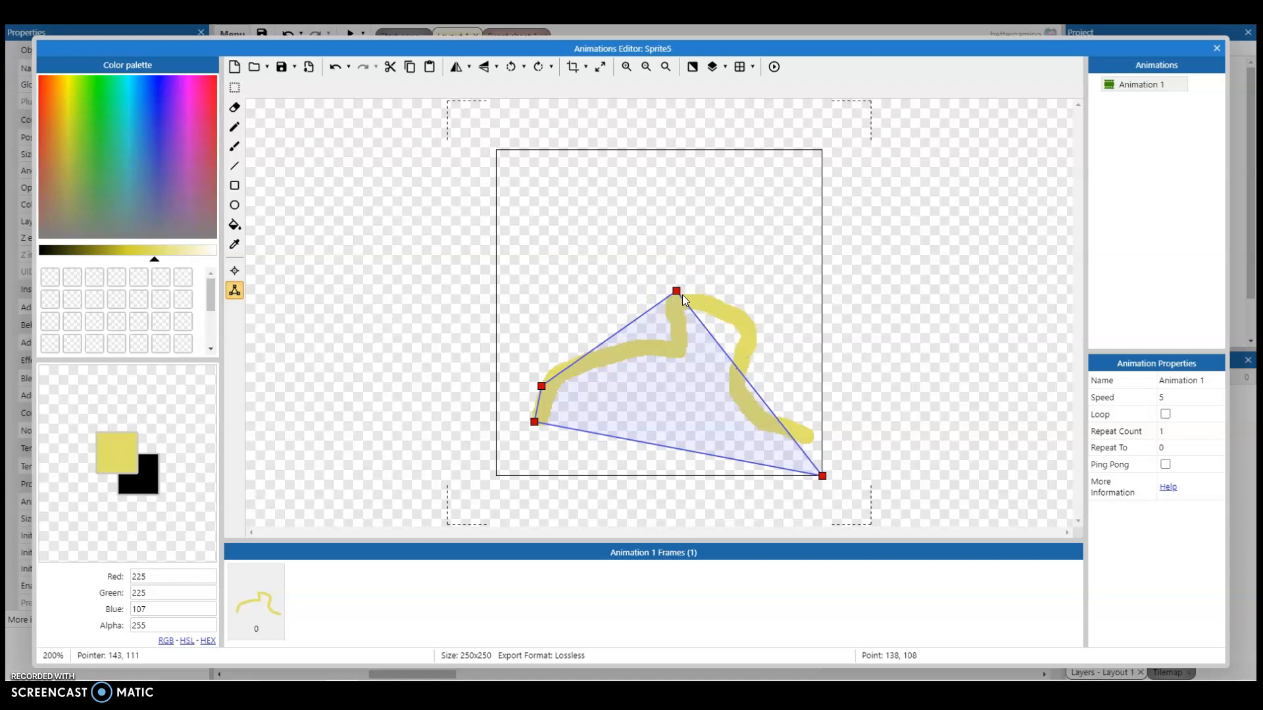
drag(825, 479, 818, 442)
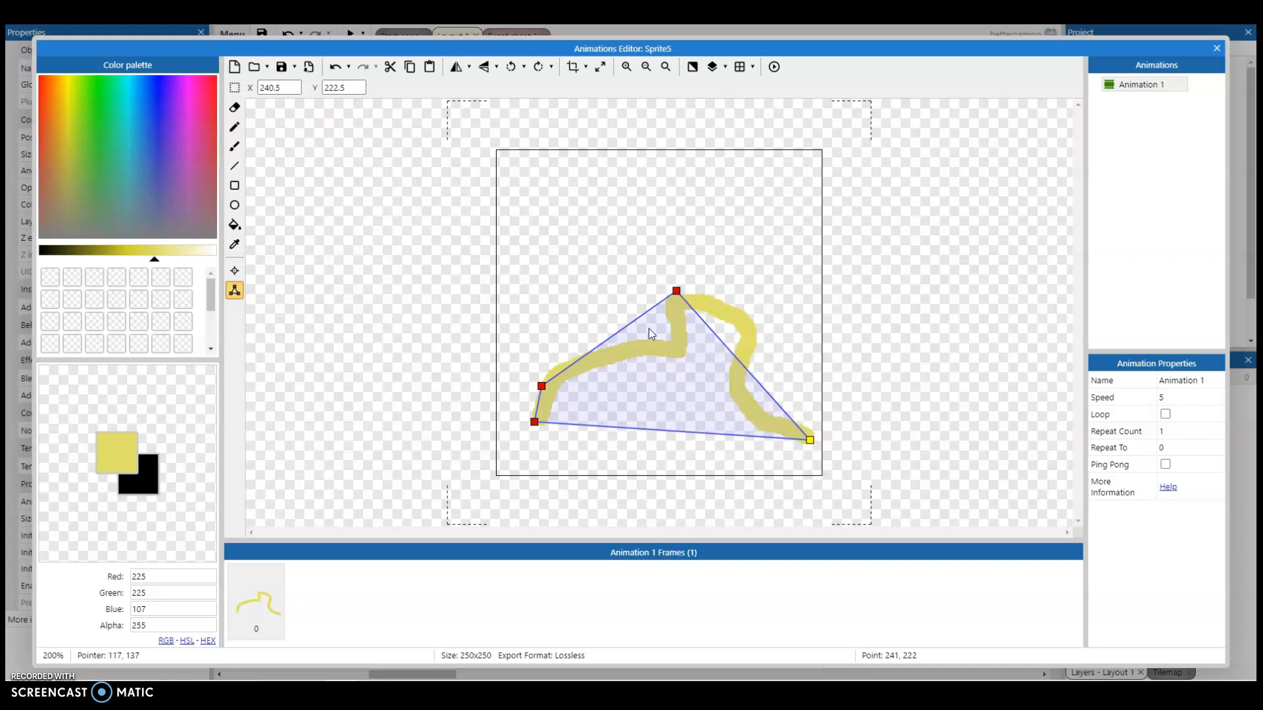
mouse_move(677, 291)
mouse_down()
mouse_move(719, 310)
mouse_move(685, 274)
mouse_move(716, 262)
mouse_move(701, 264)
mouse_move(739, 310)
mouse_move(666, 285)
mouse_move(702, 330)
mouse_move(680, 291)
mouse_up()
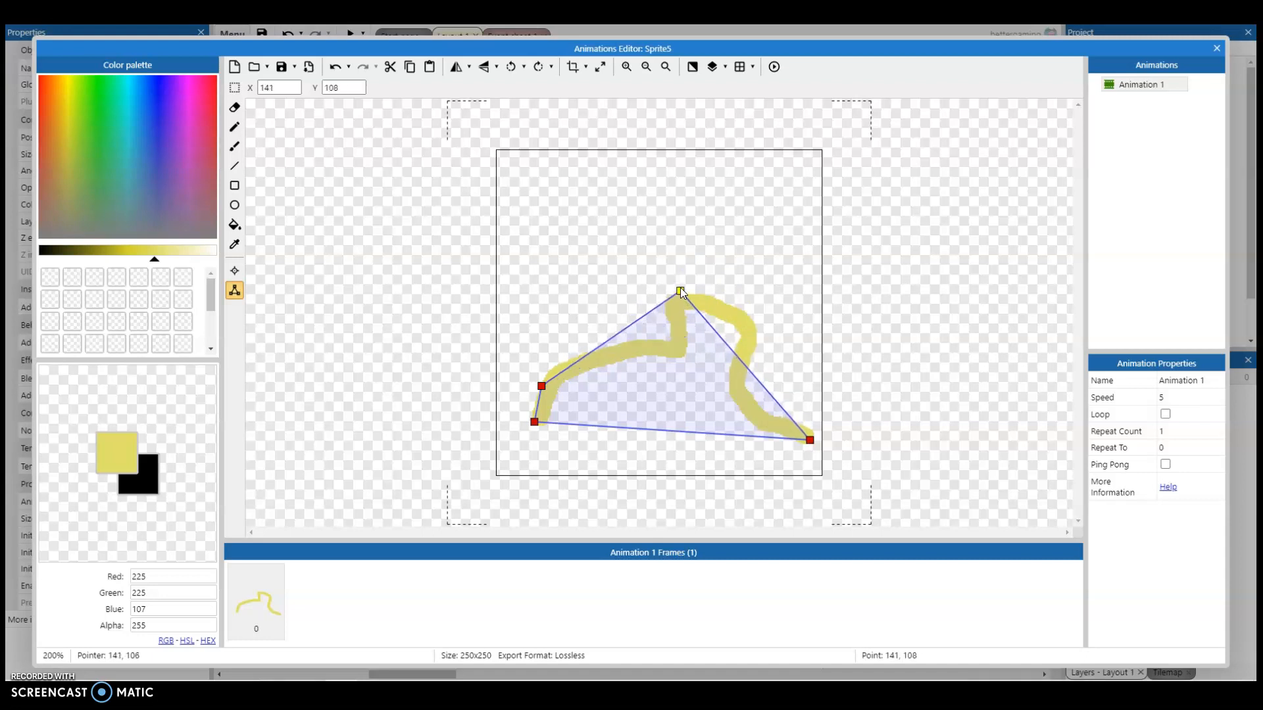
Export the hill image as a PNG file named box.
click(280, 67)
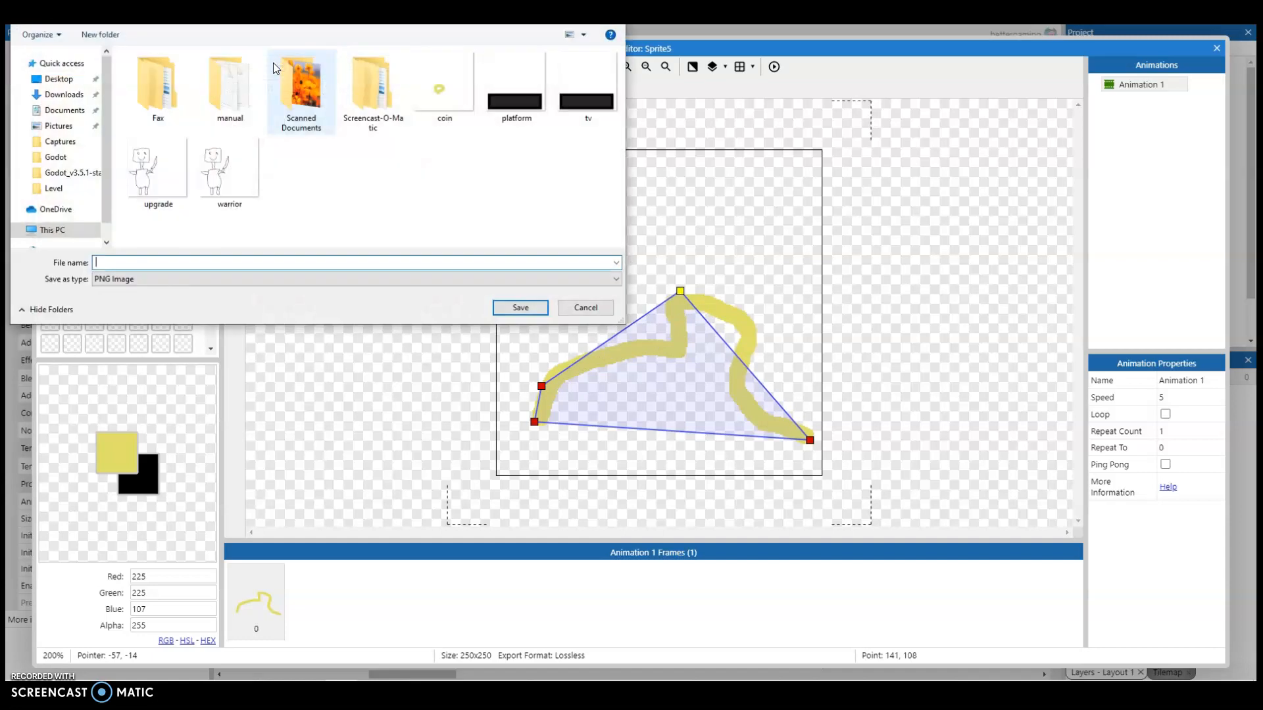
text(box)
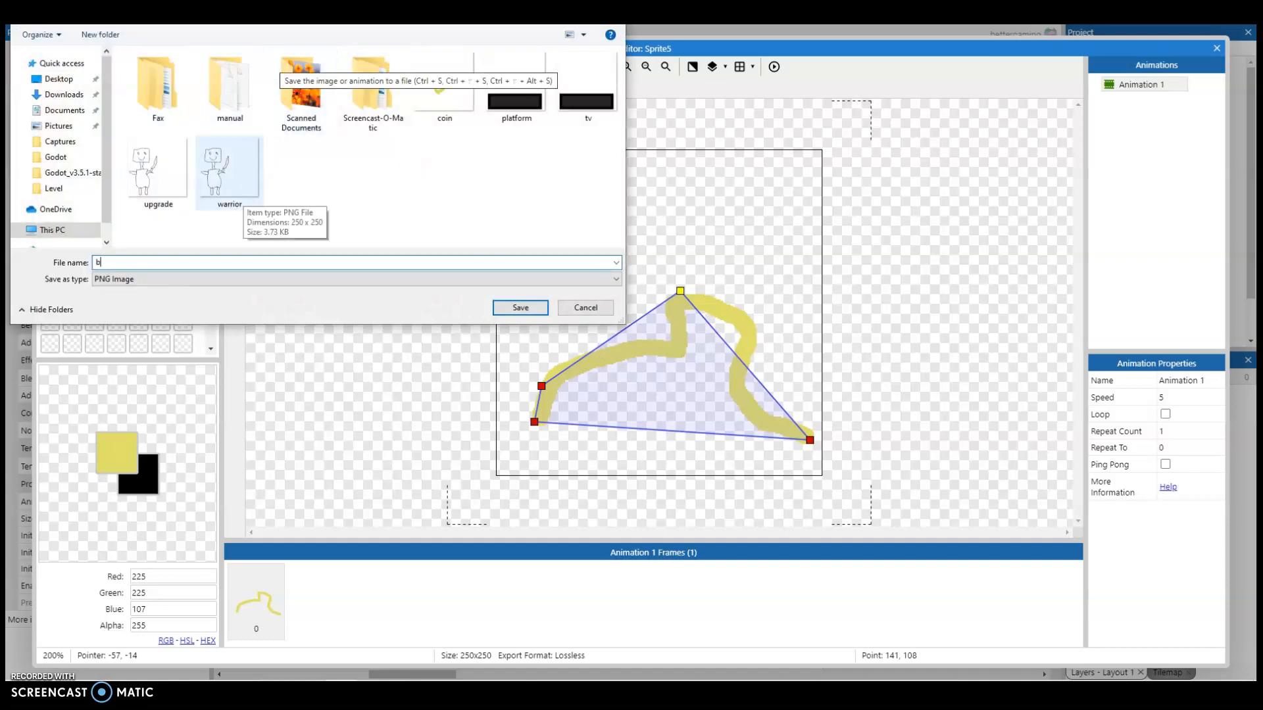
key(Return)
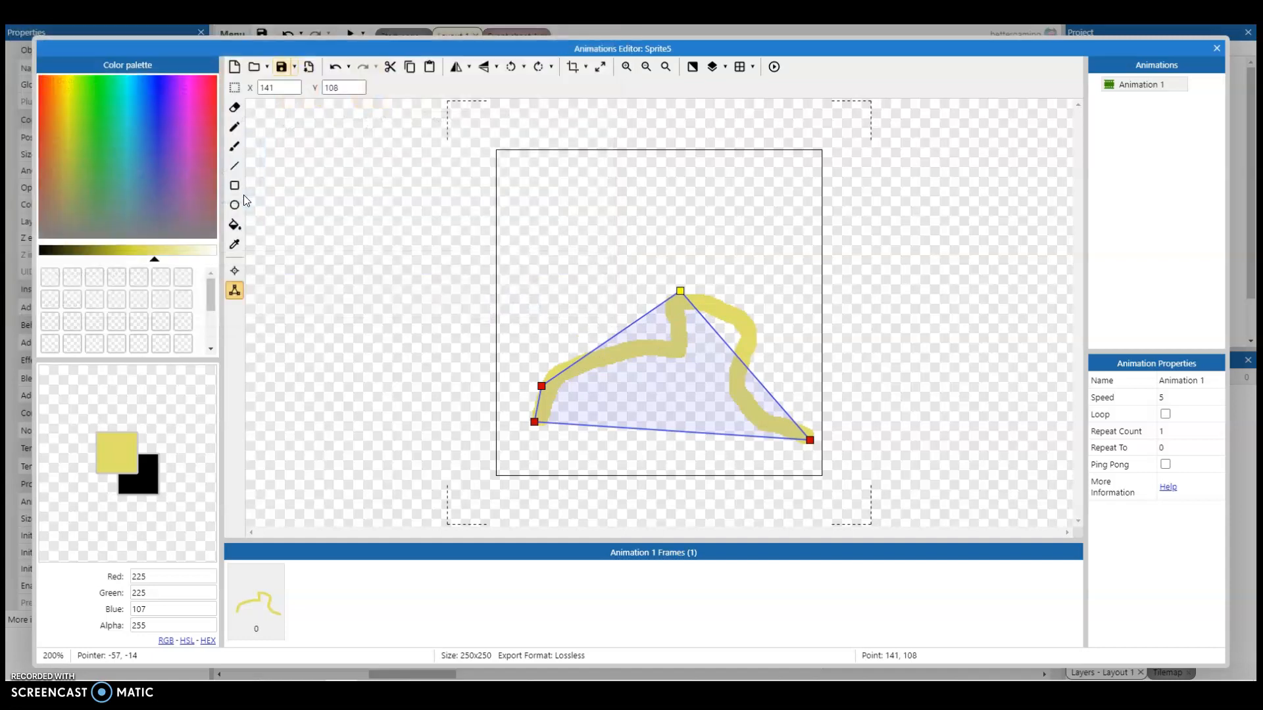
Close the Animations Editor, place the yellow hill on the floor at position 1505, 193, and save the project.
click(1217, 48)
drag(579, 296, 446, 366)
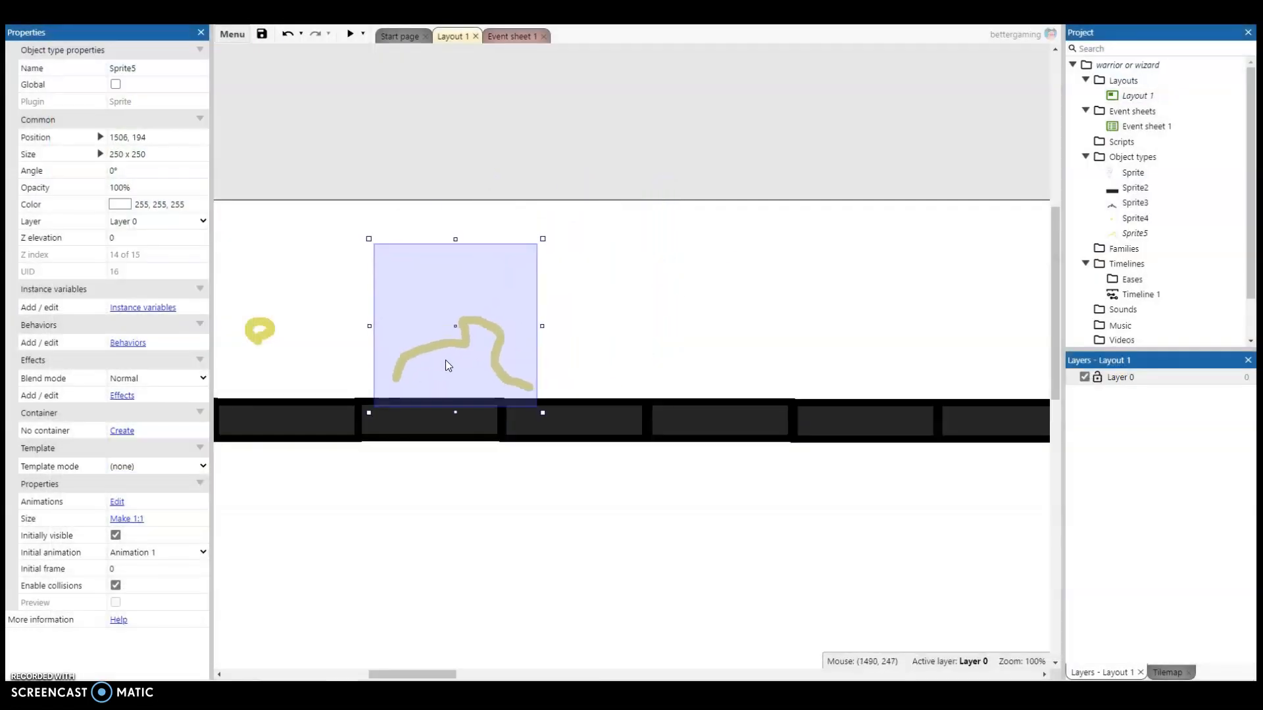
click(262, 33)
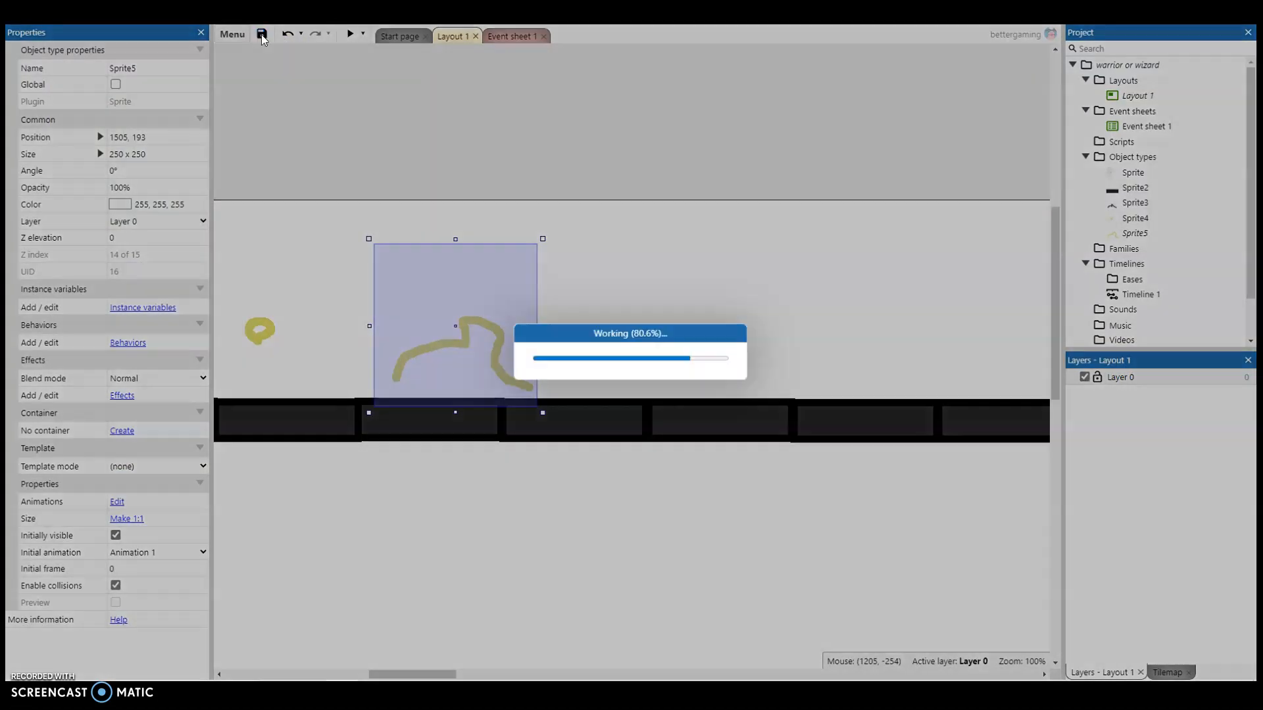
right_click(488, 301)
click(531, 320)
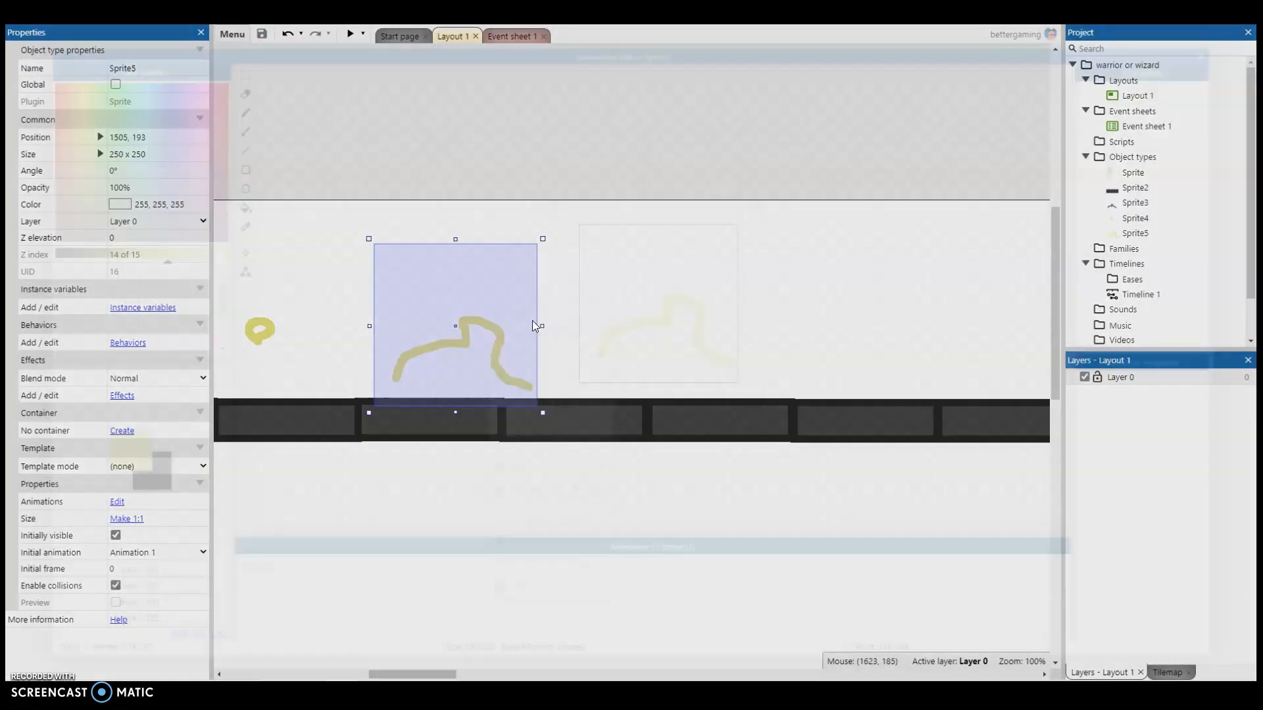
click(1216, 48)
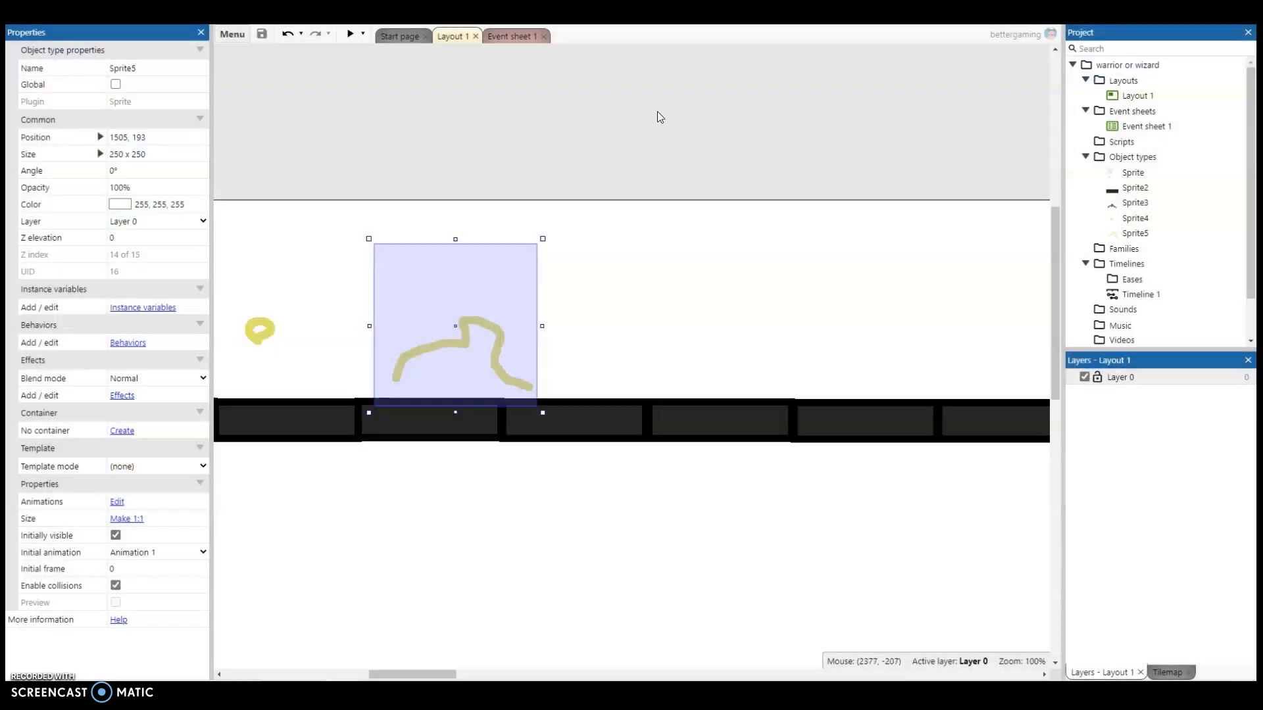
Copy the yellow hill sprite and place the copy farther along the floor at position 1825, 179.
right_click(463, 323)
click(525, 515)
right_click(716, 355)
right_click(606, 245)
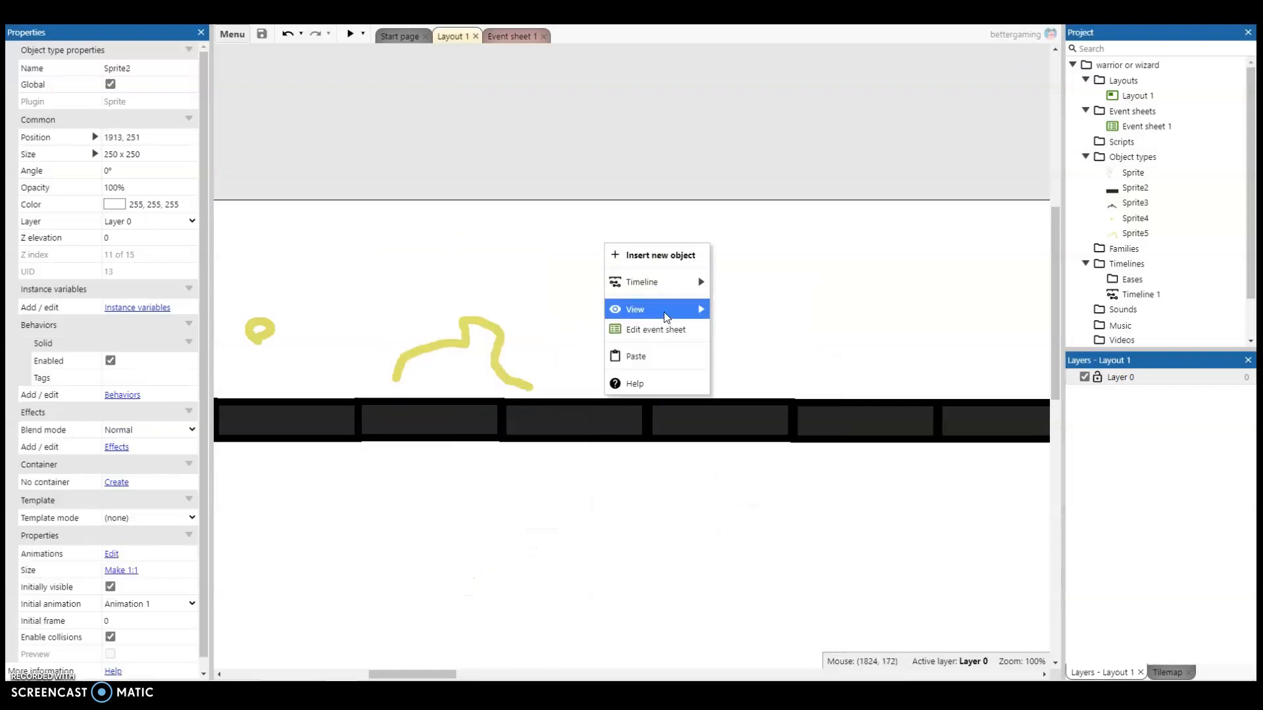
click(669, 358)
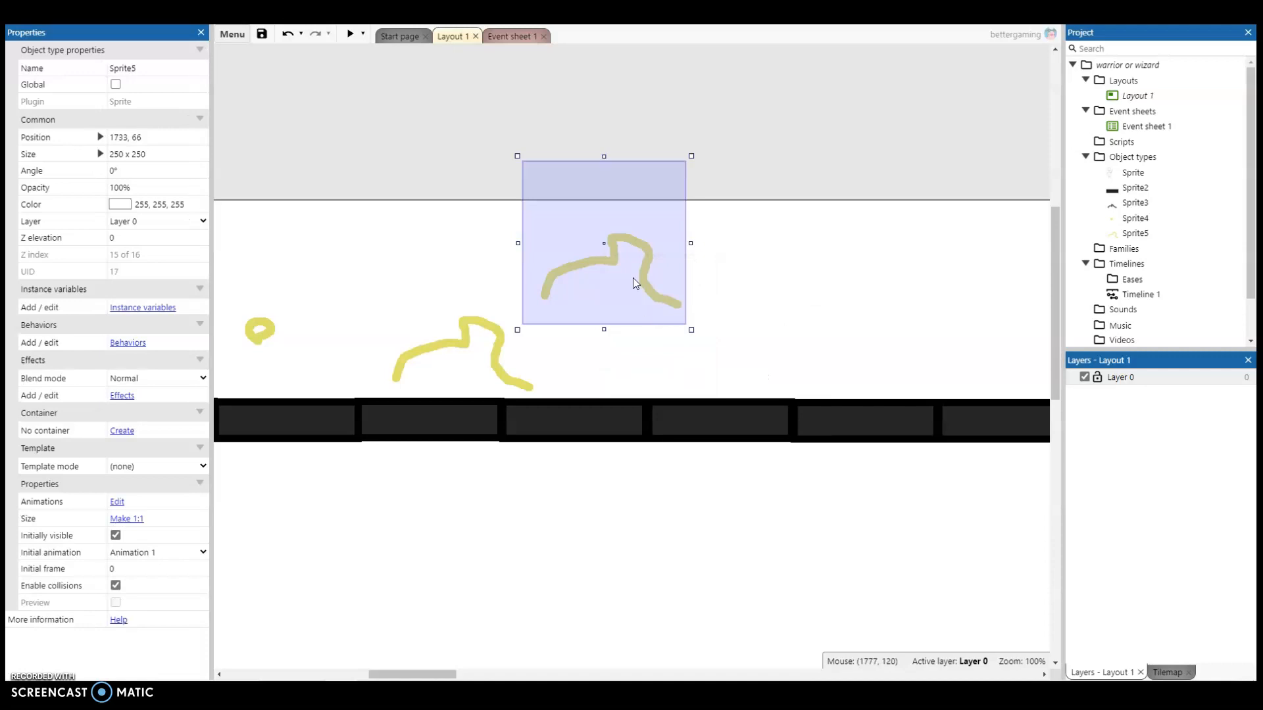
drag(676, 336, 693, 351)
right_click(693, 352)
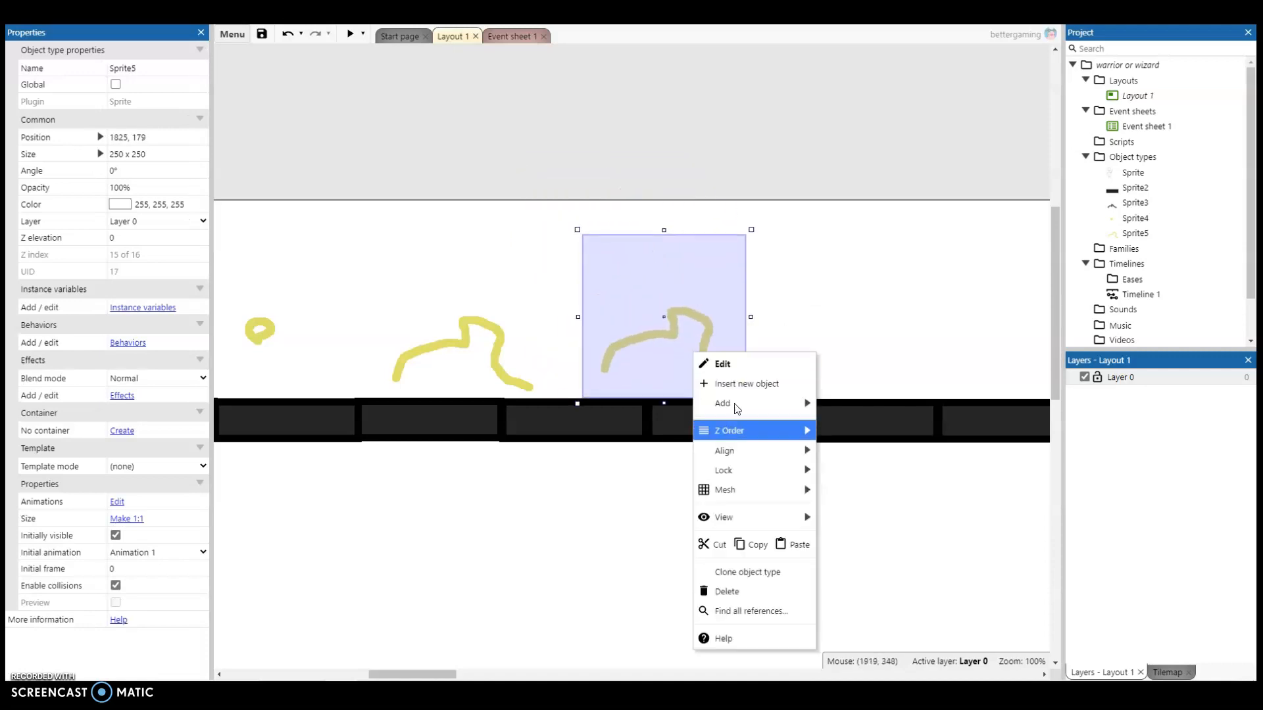
click(713, 366)
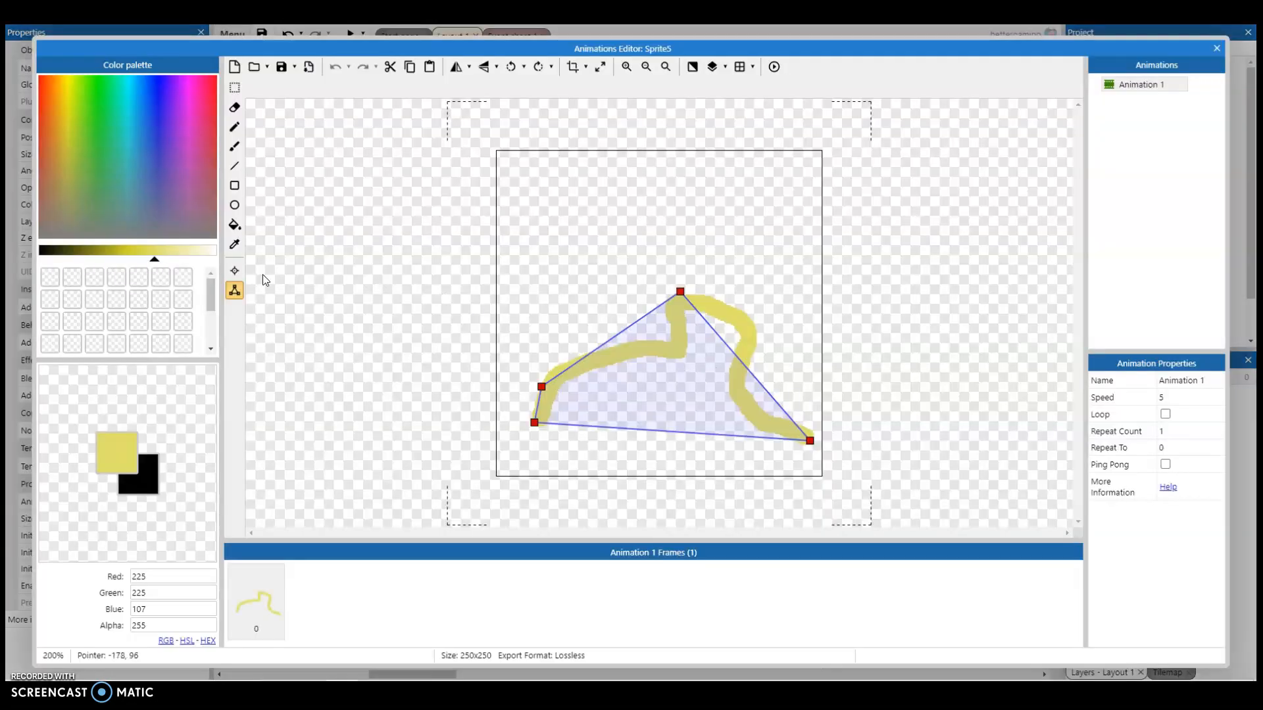
click(1217, 48)
Add the Solid behavior to the first yellow hill sprite and close its behaviors list.
drag(692, 321, 481, 331)
right_click(481, 332)
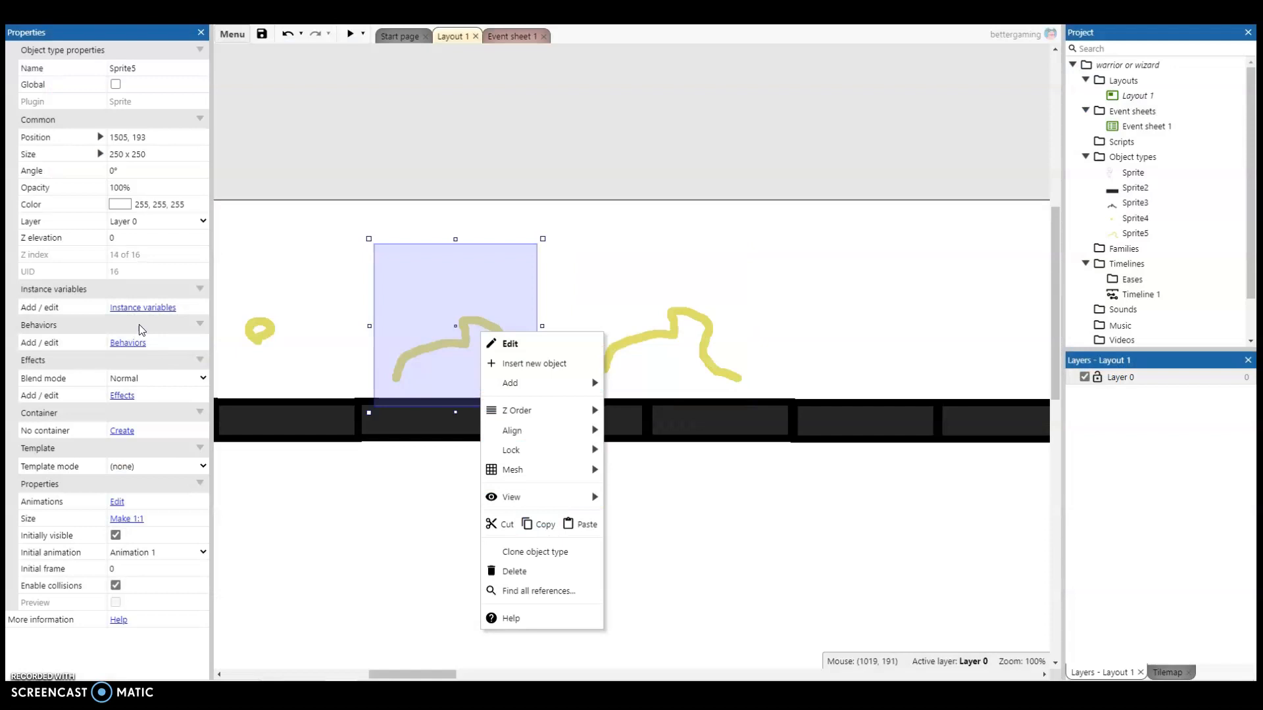
click(127, 343)
click(624, 305)
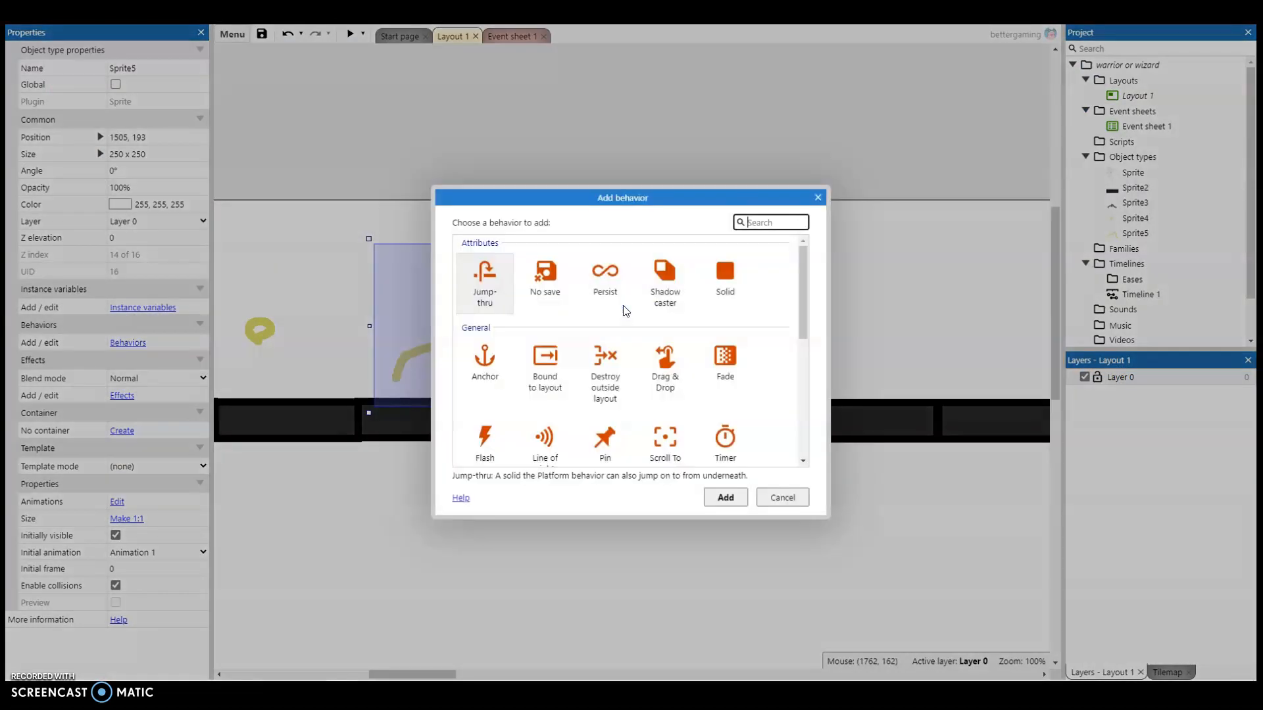
scroll(691, 315, down, 2)
scroll(692, 316, up, 1)
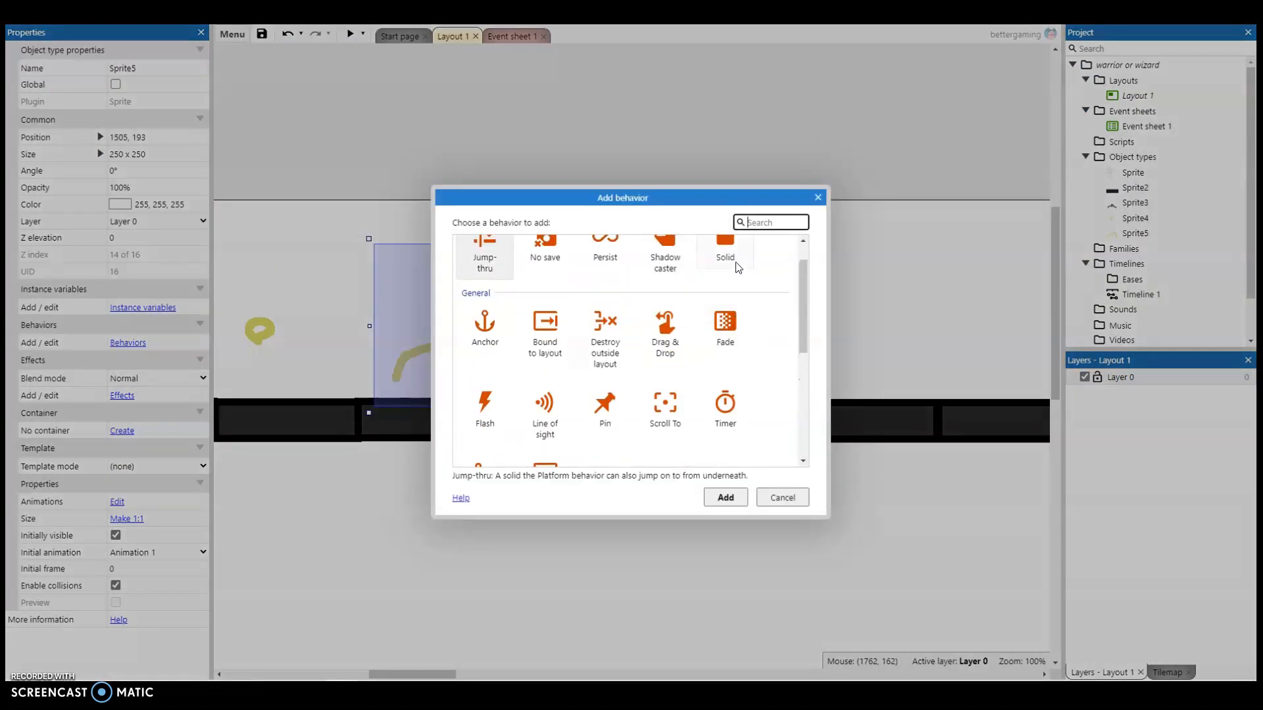
click(725, 248)
click(726, 498)
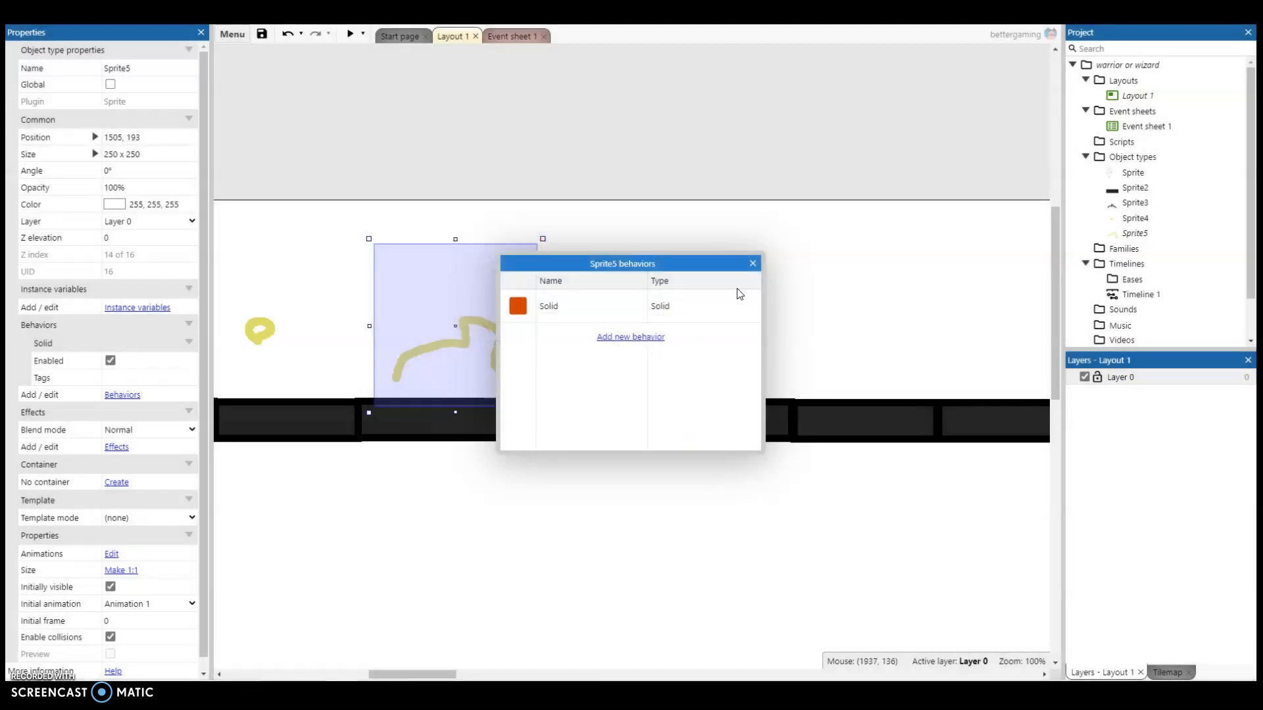
click(753, 263)
Check the behaviors of the copied yellow hill and the instance variables of the yellow ring, comparing both with the first hill.
ctrl+drag(452, 354, 661, 345)
right_click(661, 345)
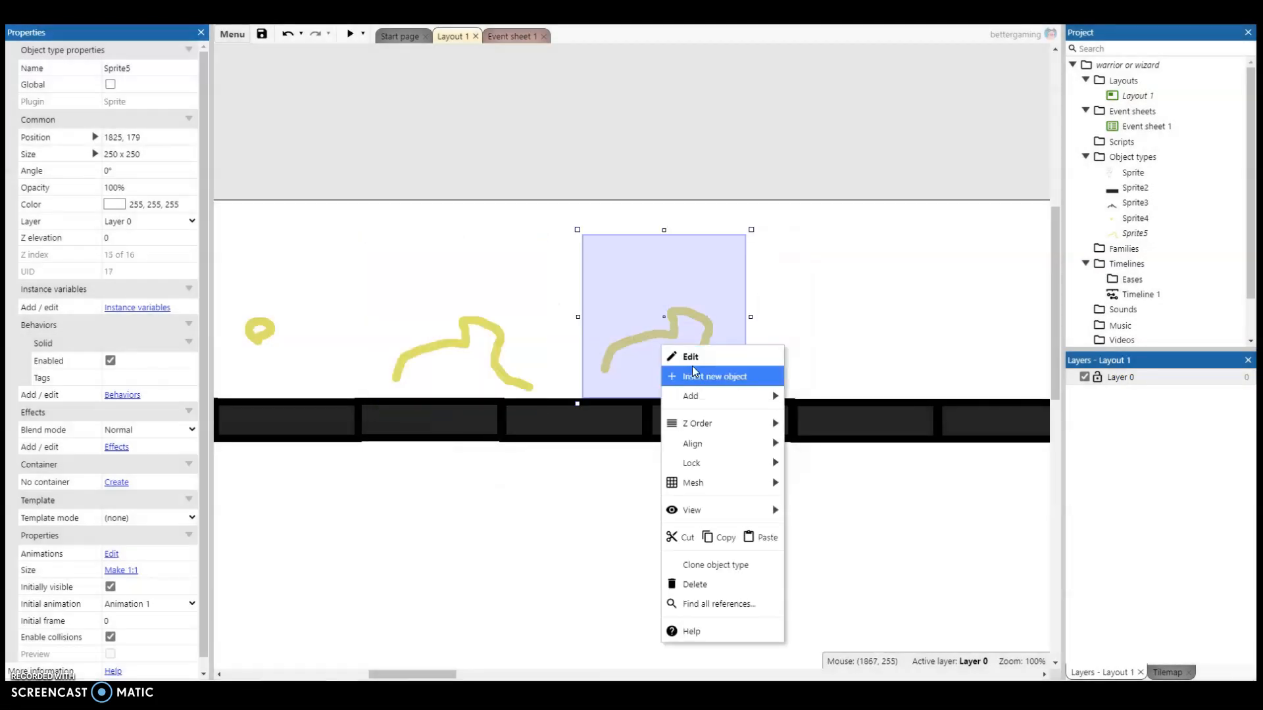
mouse_move(694, 394)
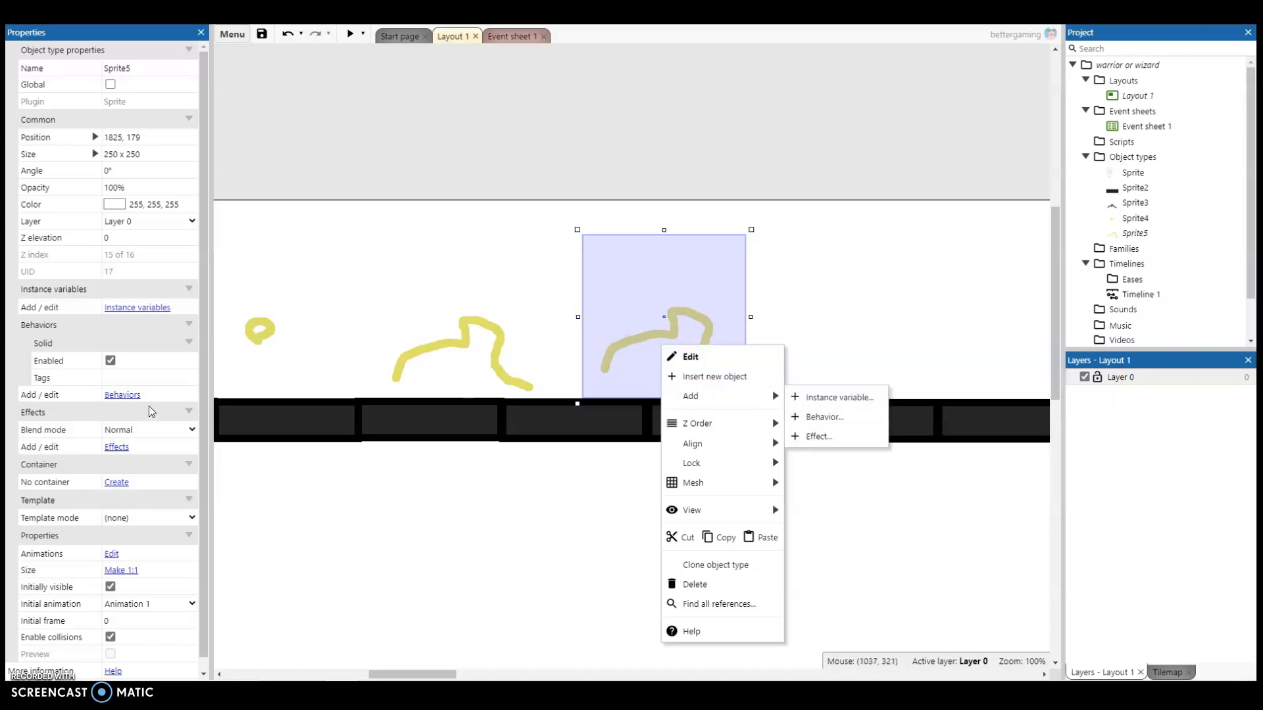
click(123, 394)
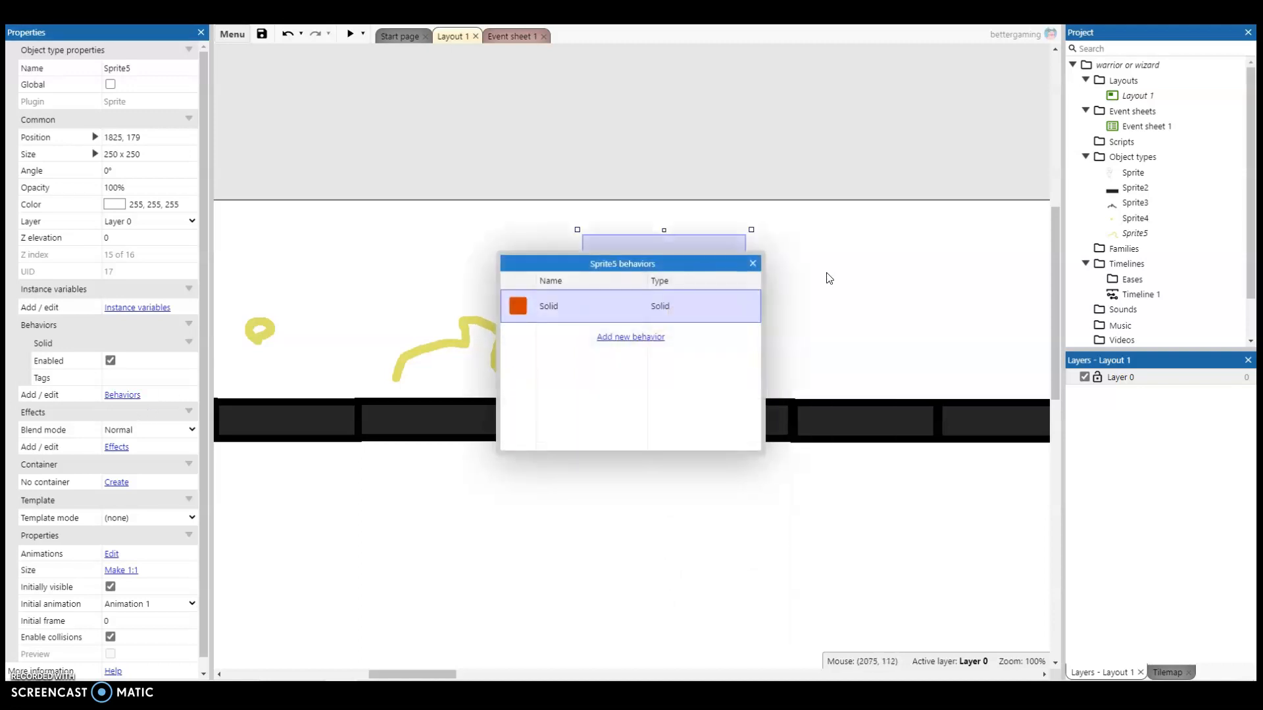
click(753, 263)
click(243, 336)
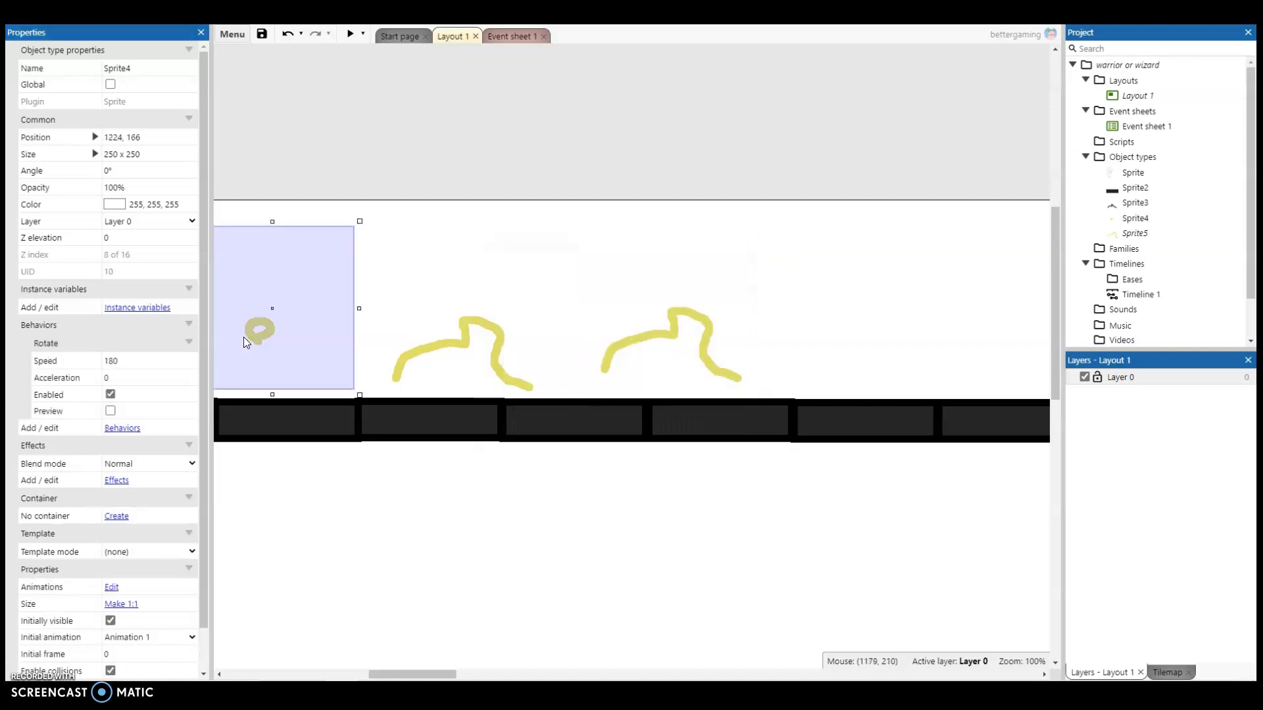
click(154, 315)
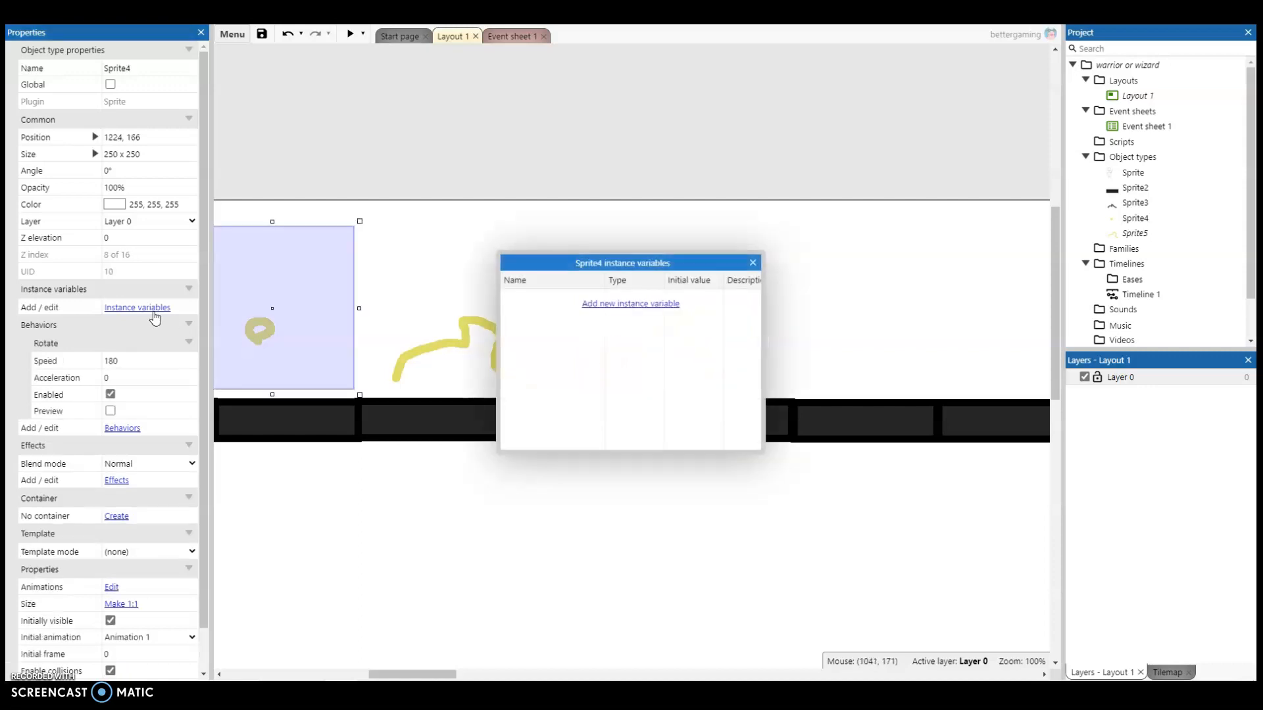
click(752, 263)
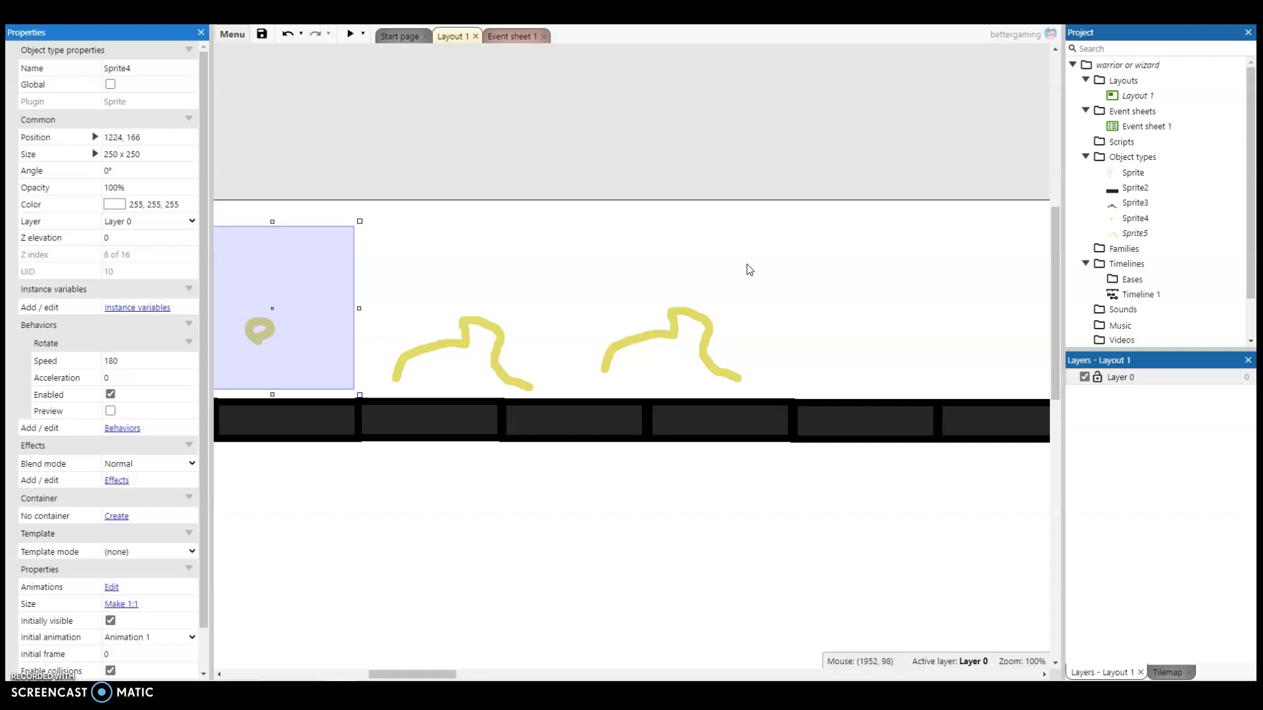
click(624, 333)
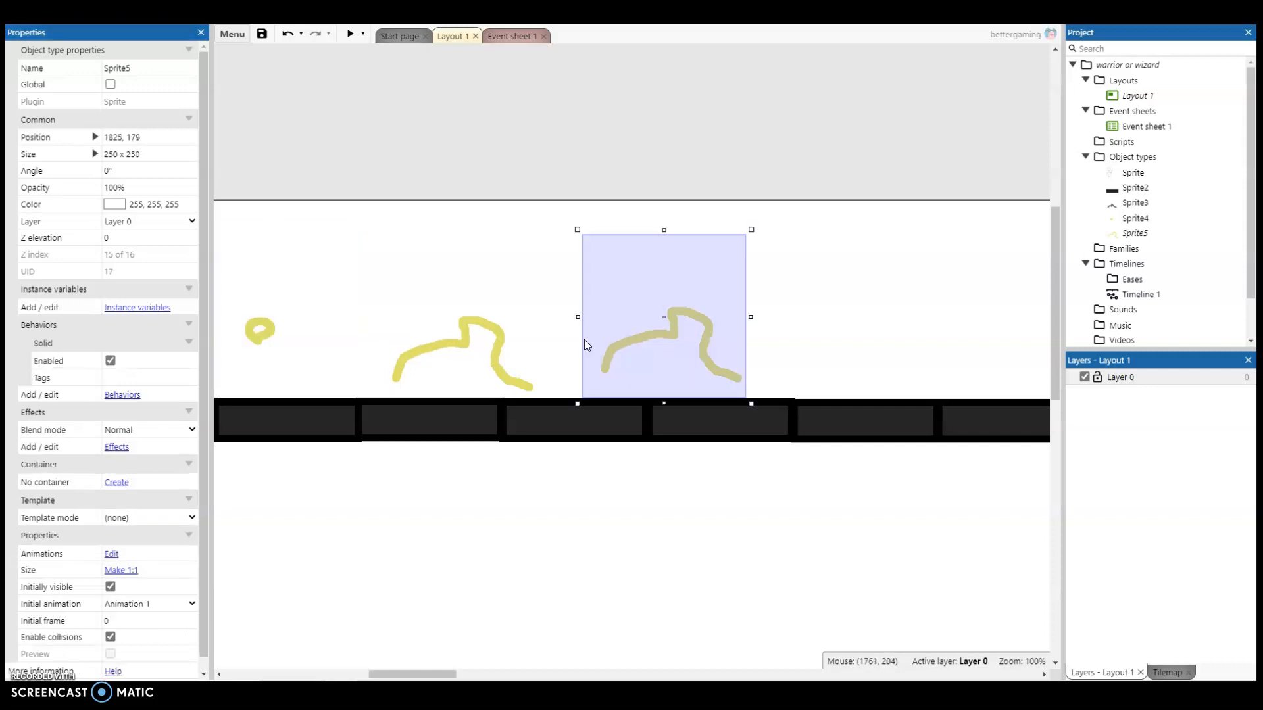
click(490, 367)
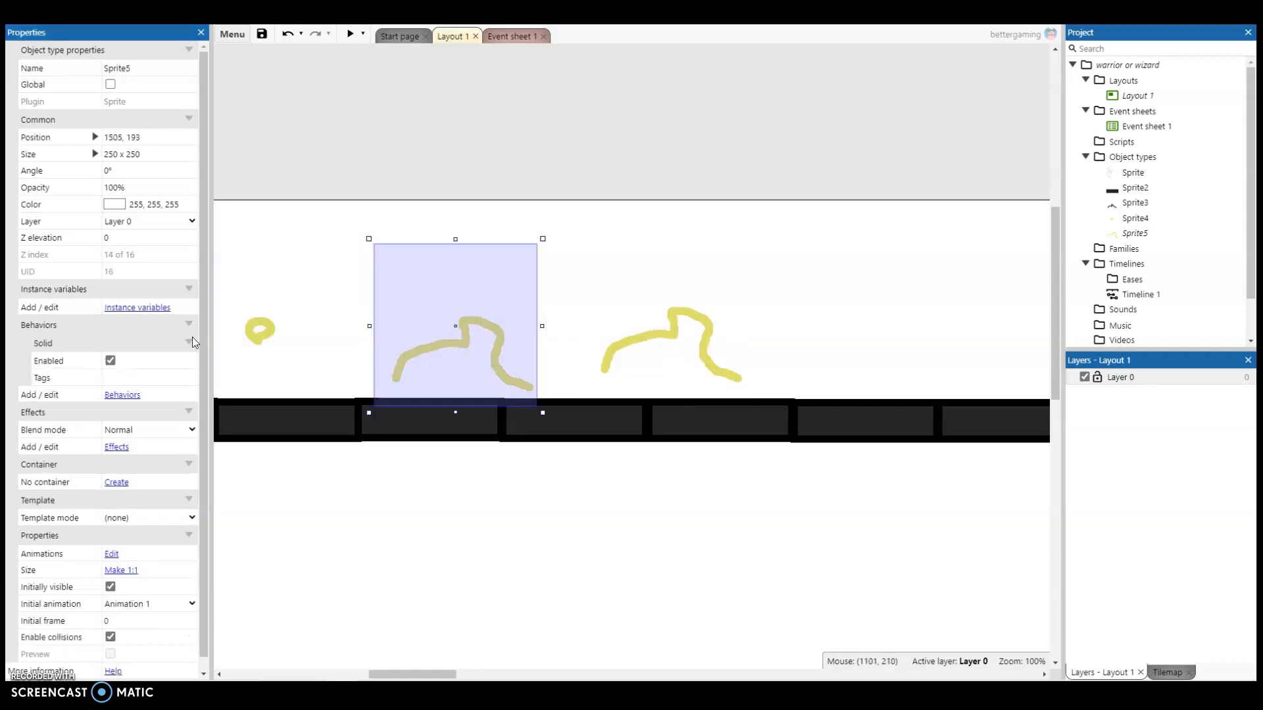
click(268, 329)
Browse the movement behaviors and add the Turret behavior to the first yellow hill sprite.
click(444, 329)
right_click(434, 355)
mouse_move(492, 403)
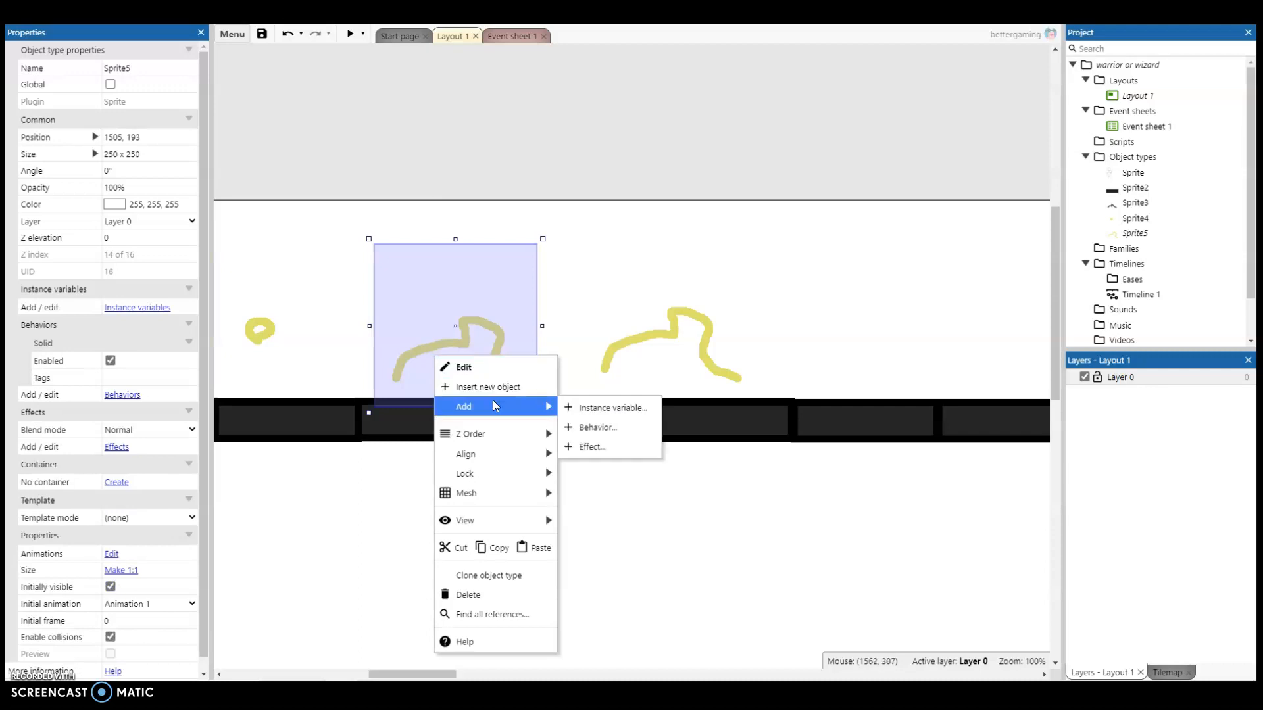
click(595, 429)
scroll(637, 384, down, 2)
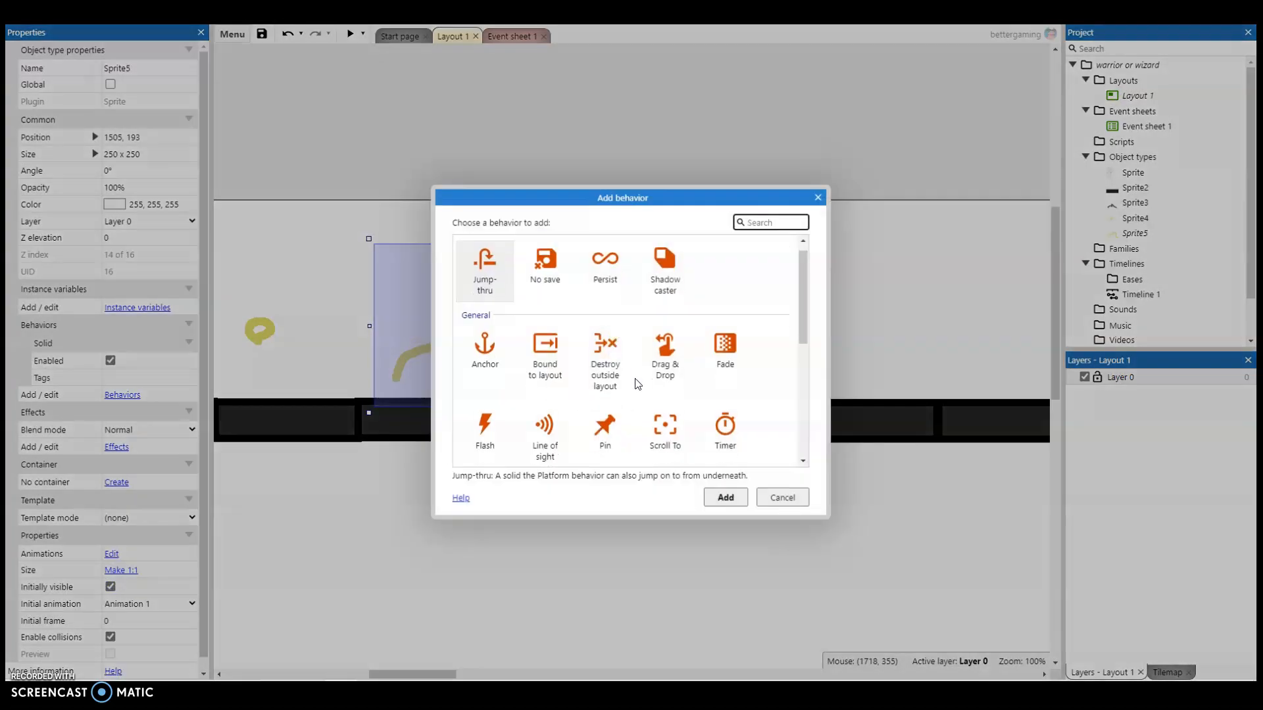
scroll(694, 321, down, 2)
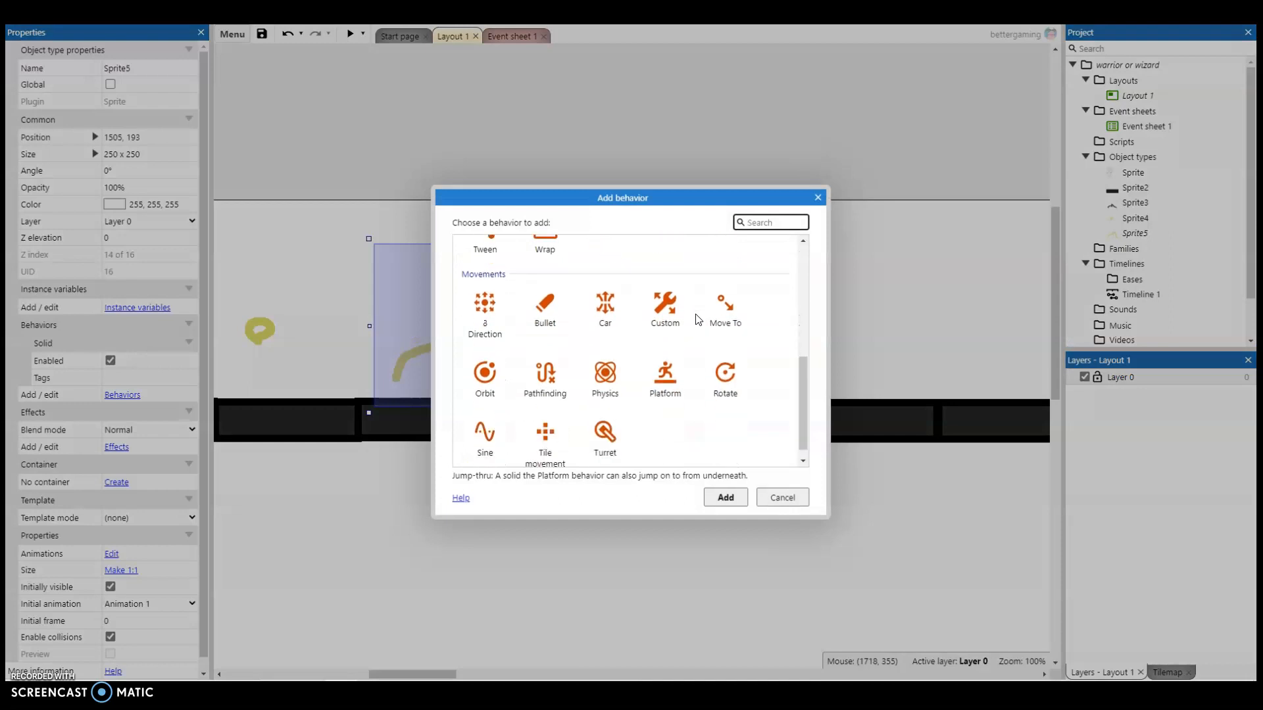
click(686, 372)
click(685, 367)
click(731, 357)
click(685, 378)
click(597, 377)
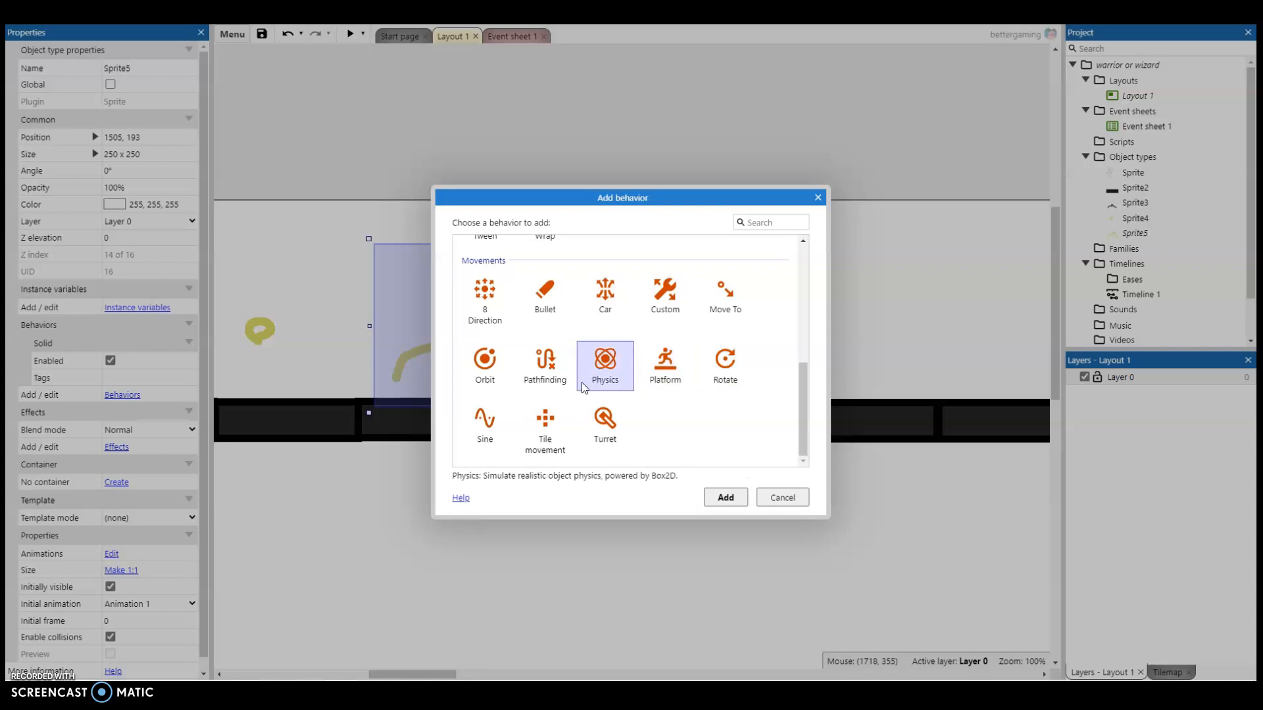
click(572, 392)
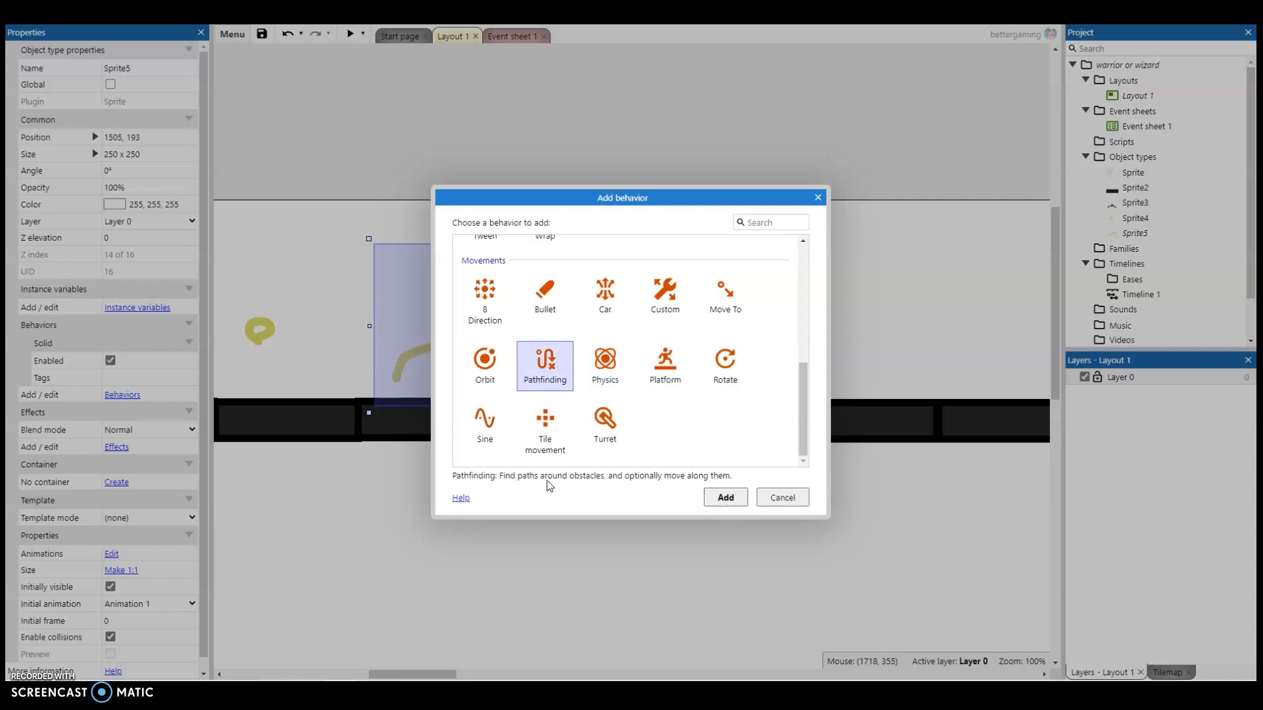
click(549, 452)
click(481, 439)
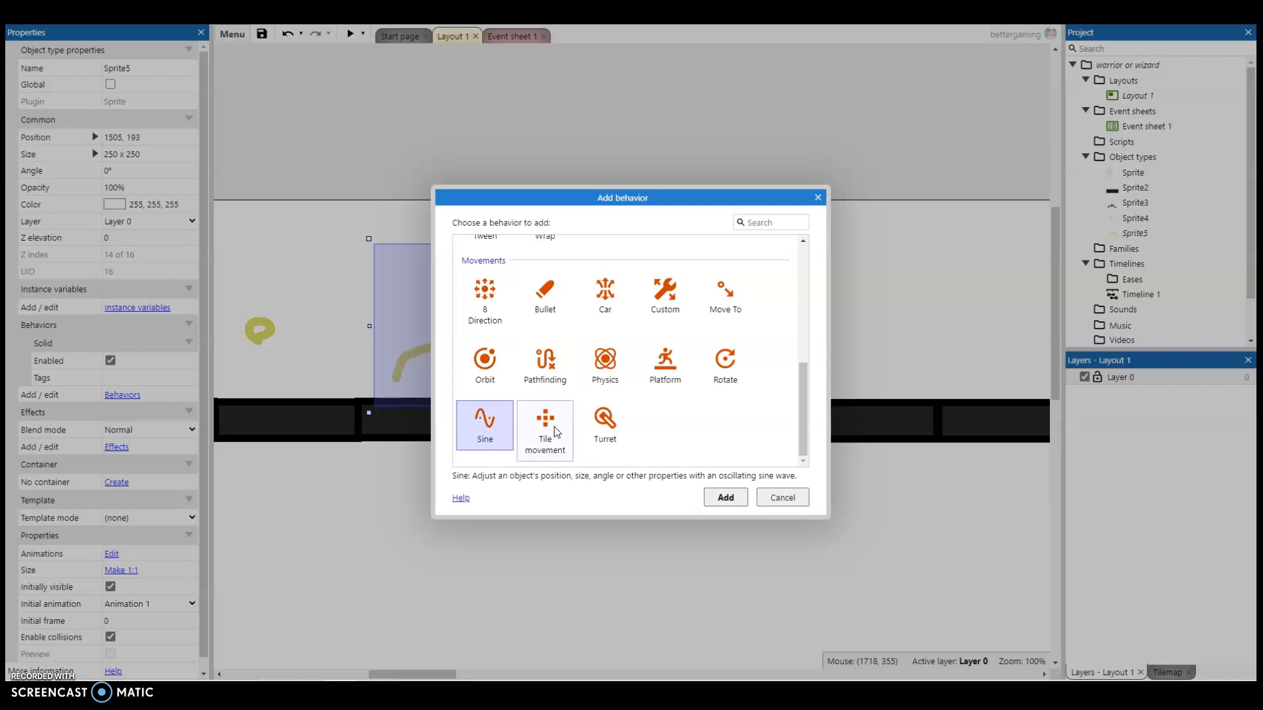
click(609, 423)
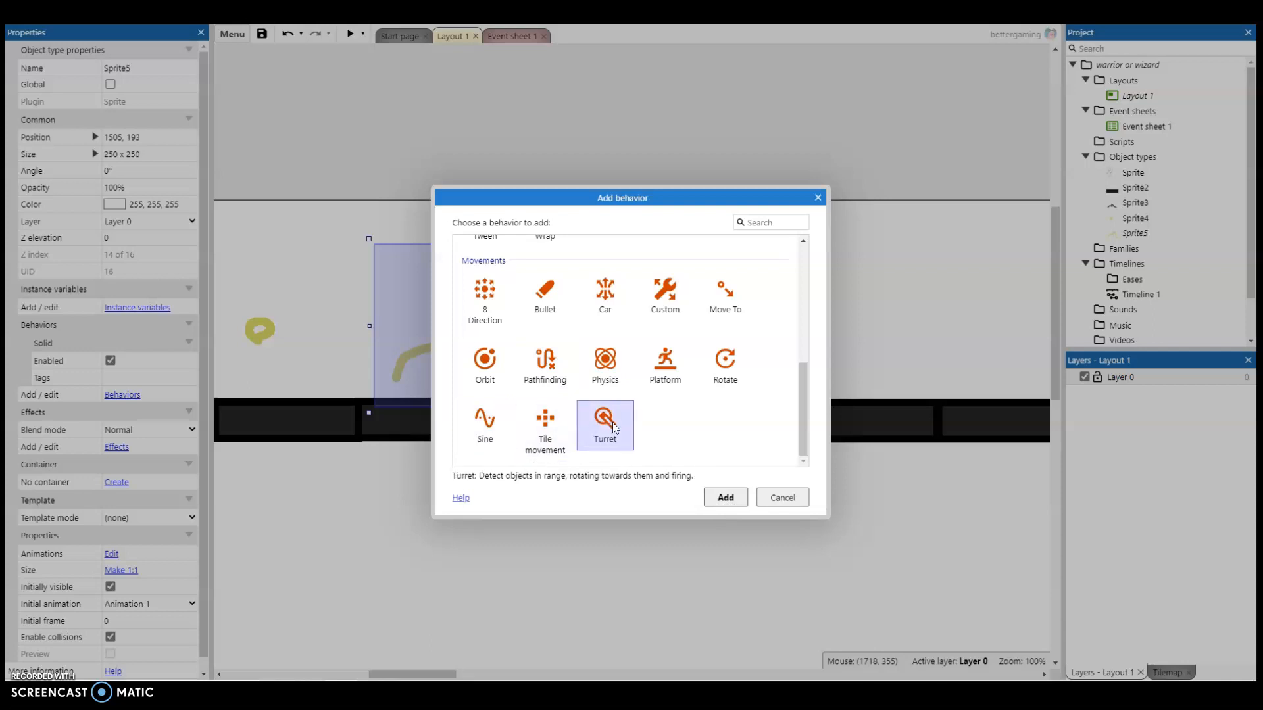
click(724, 498)
right_click(437, 325)
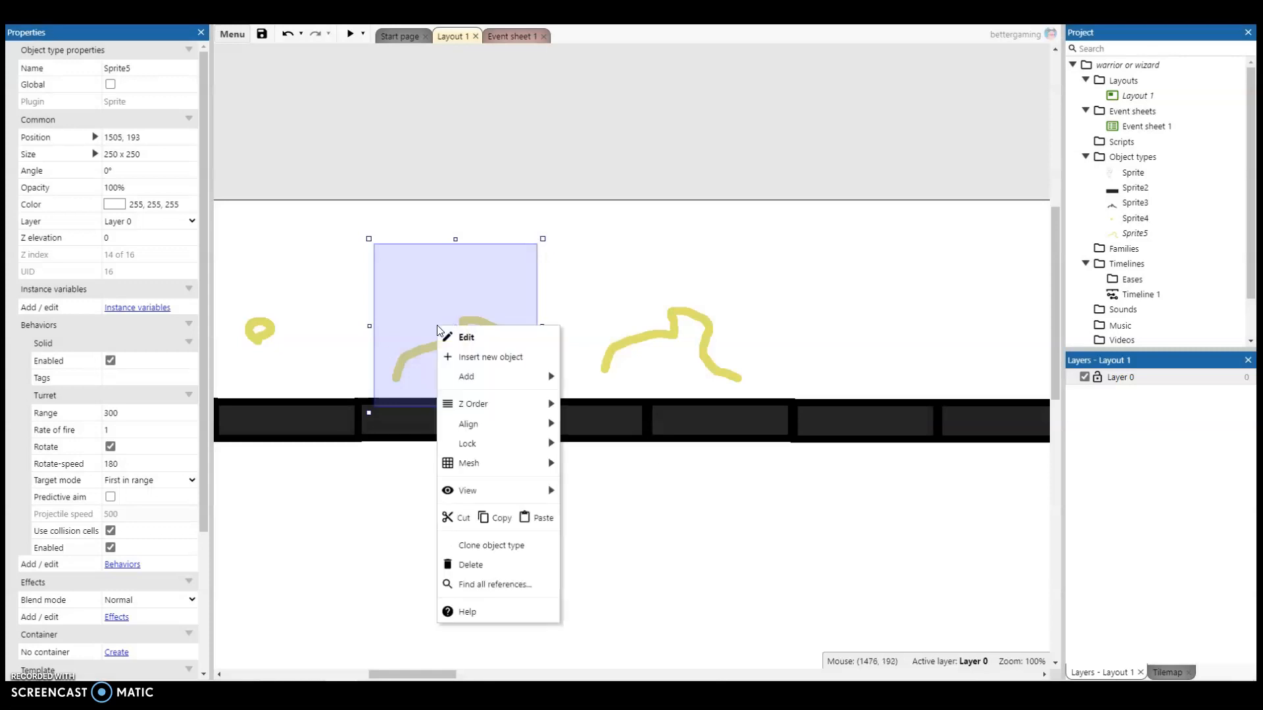
click(367, 504)
Preview the layout and run and jump the character past the black hill and ring to the yellow hills.
drag(408, 674, 321, 673)
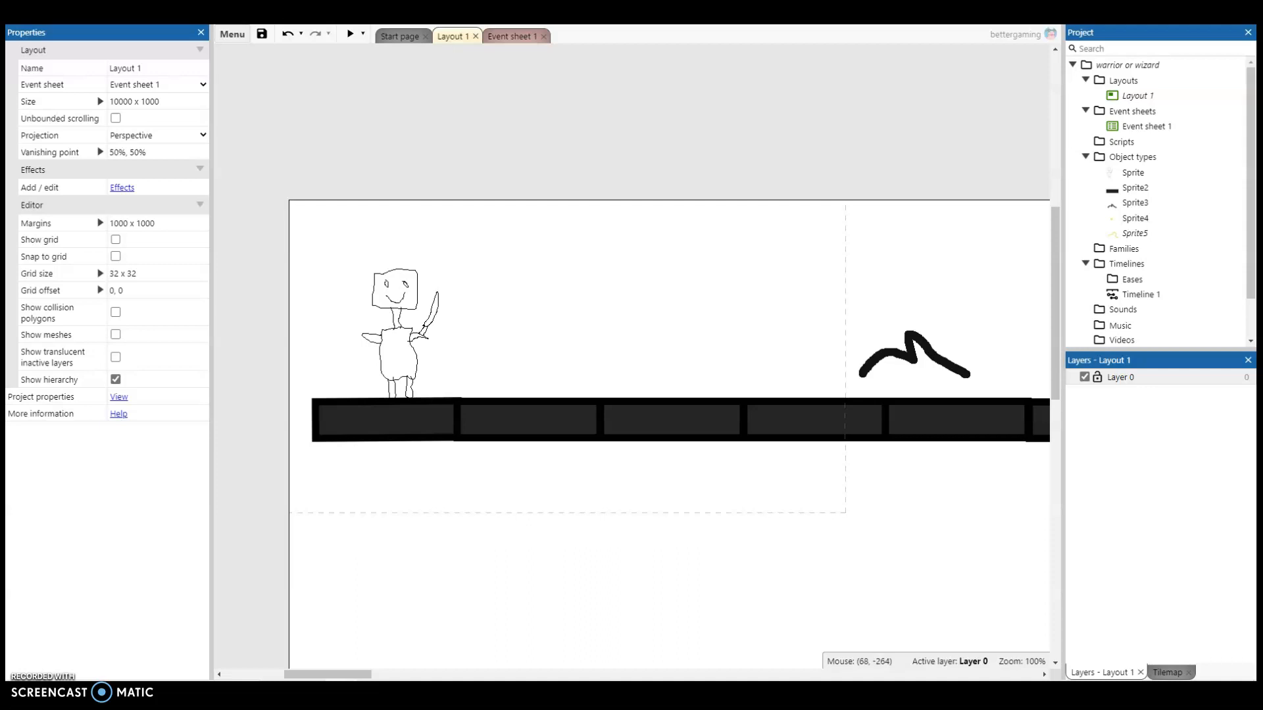
click(350, 33)
key(Right)
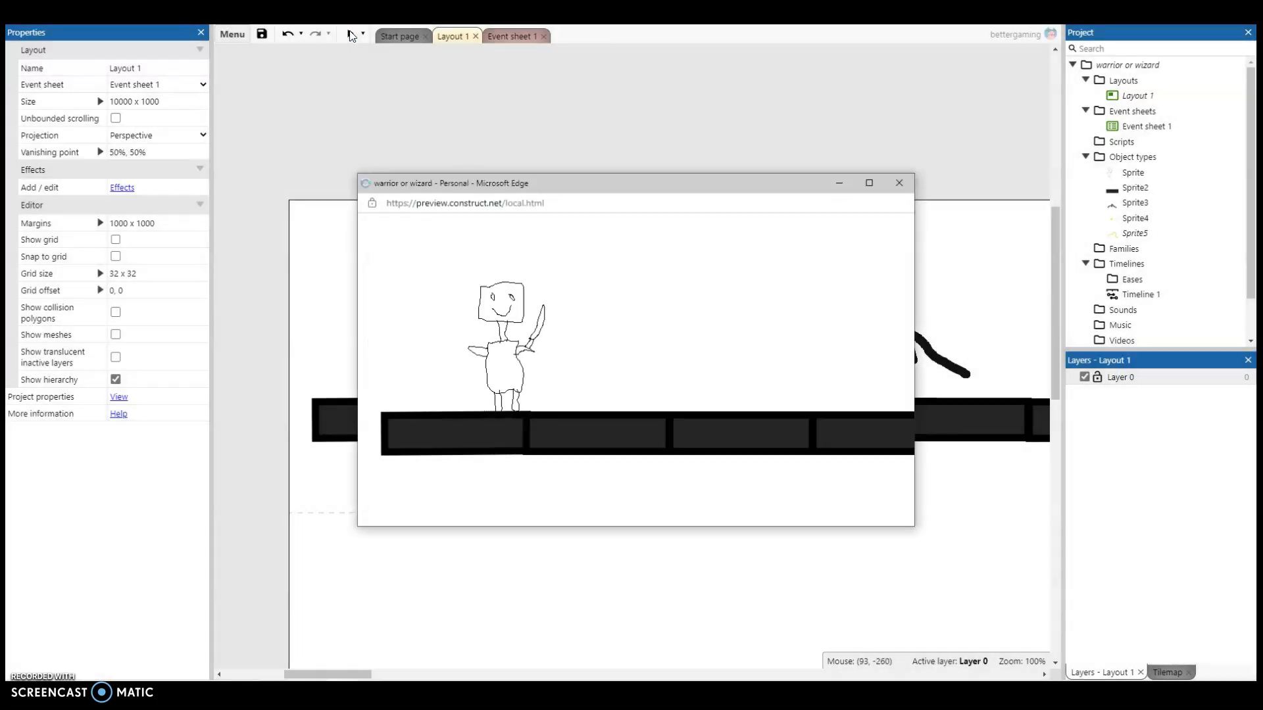
key(Up)
key(Right)
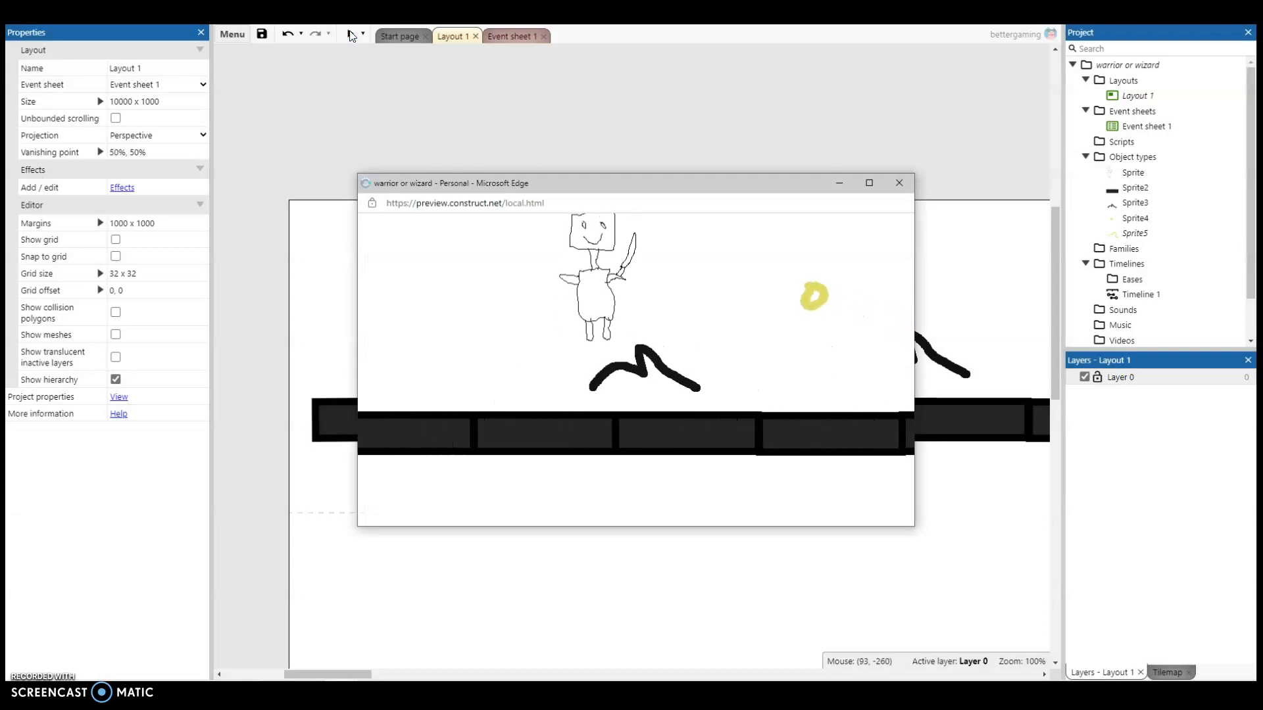
key(Up)
key(Right)
key(Up)
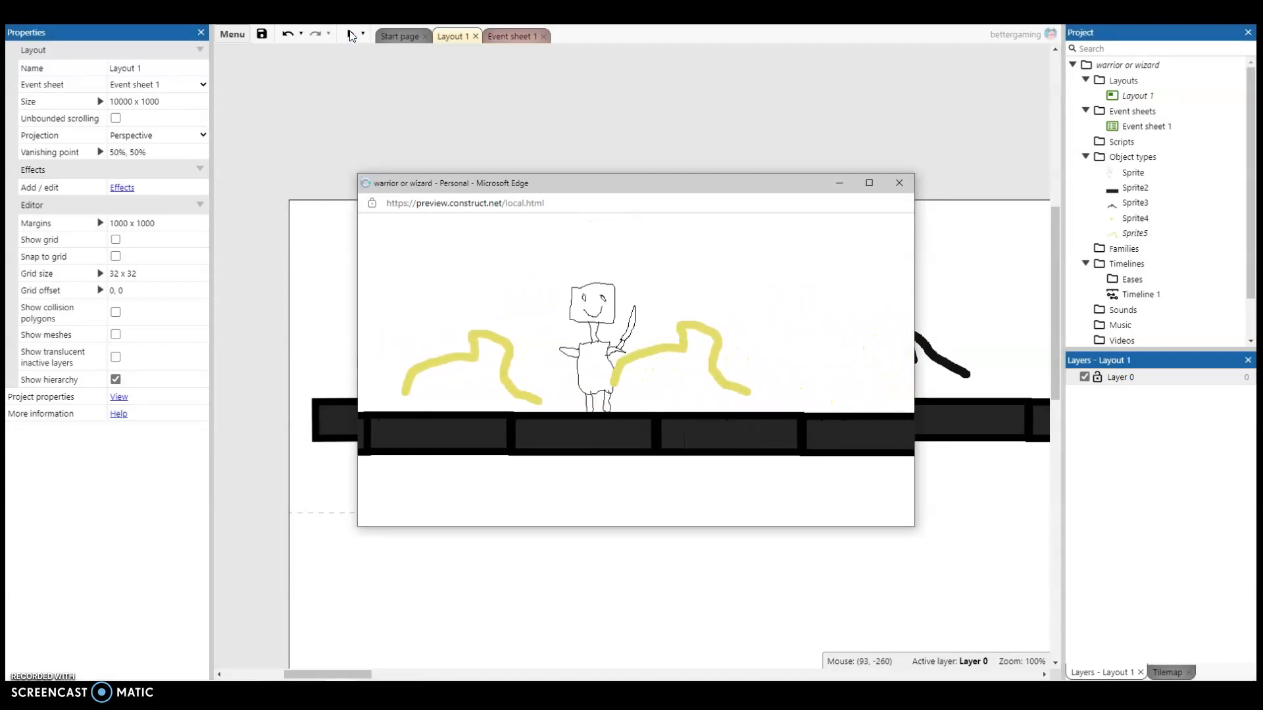
key(Right)
key(Up)
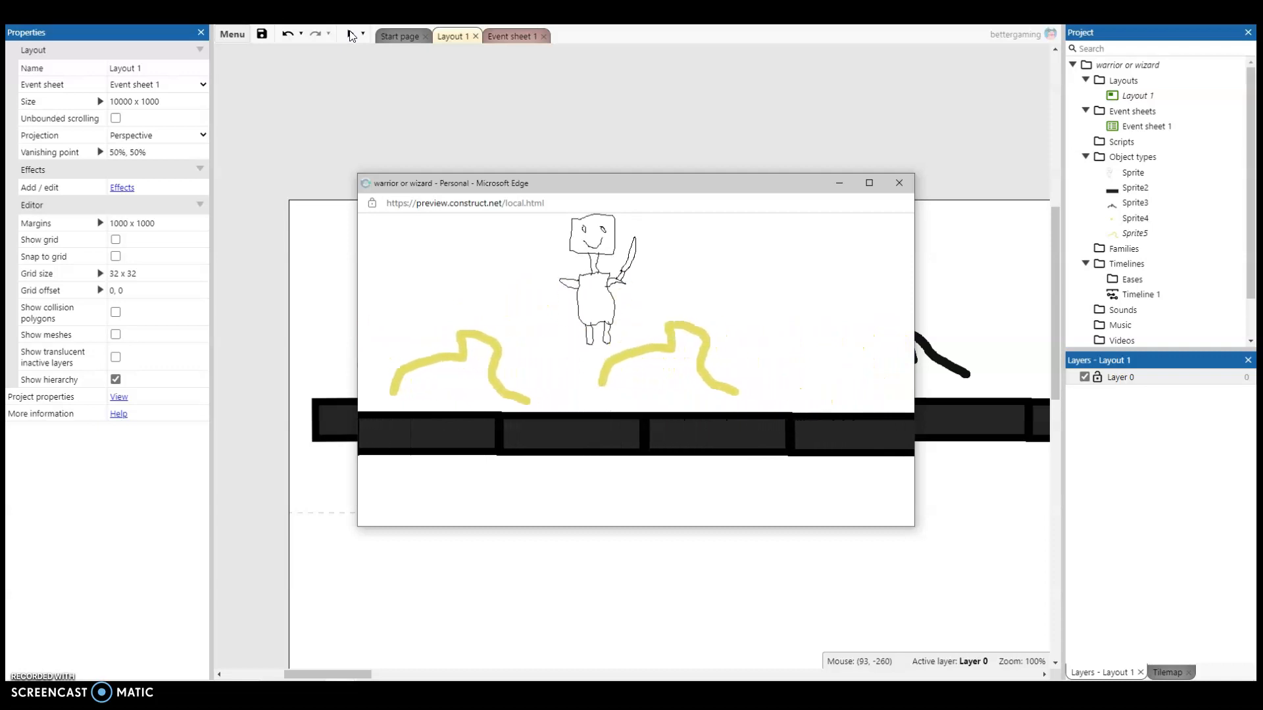
Test the yellow hills' collisions by jumping the character back and forth over and onto them.
key(Left)
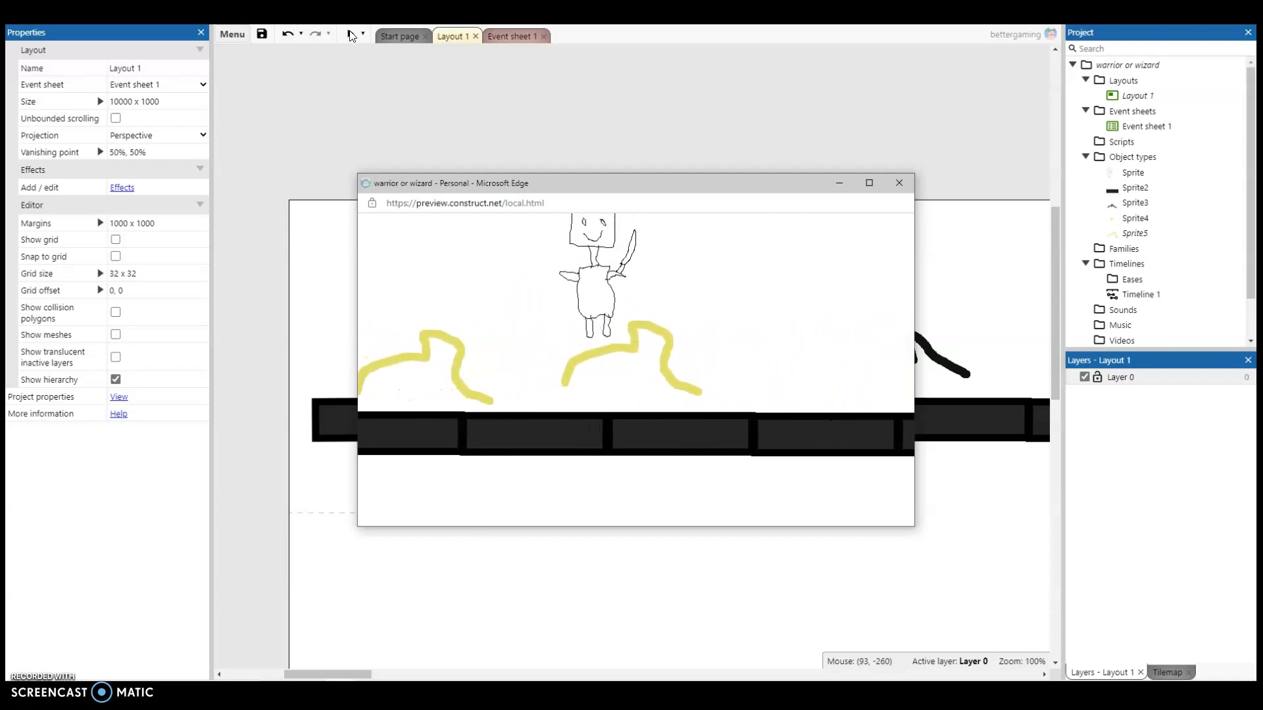
key(Right)
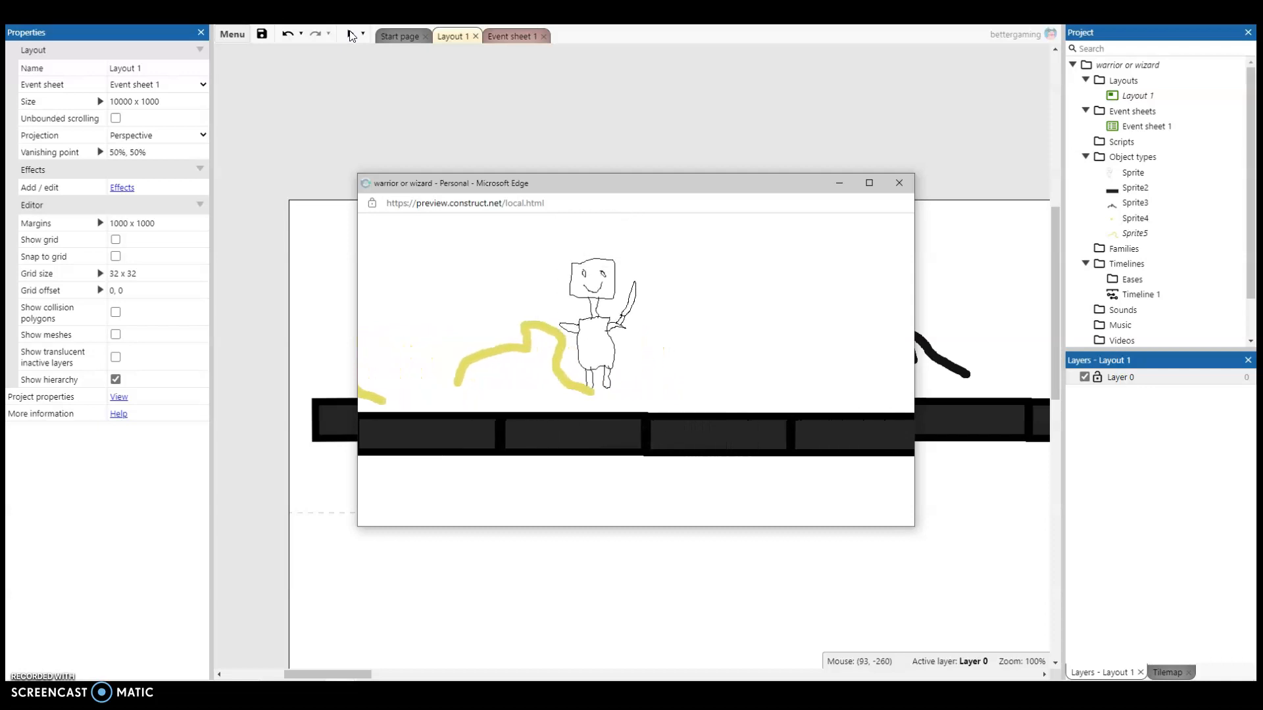
key(Up)
key(Left)
key(Right)
key(Up)
key(Left)
key(Right)
key(Left)
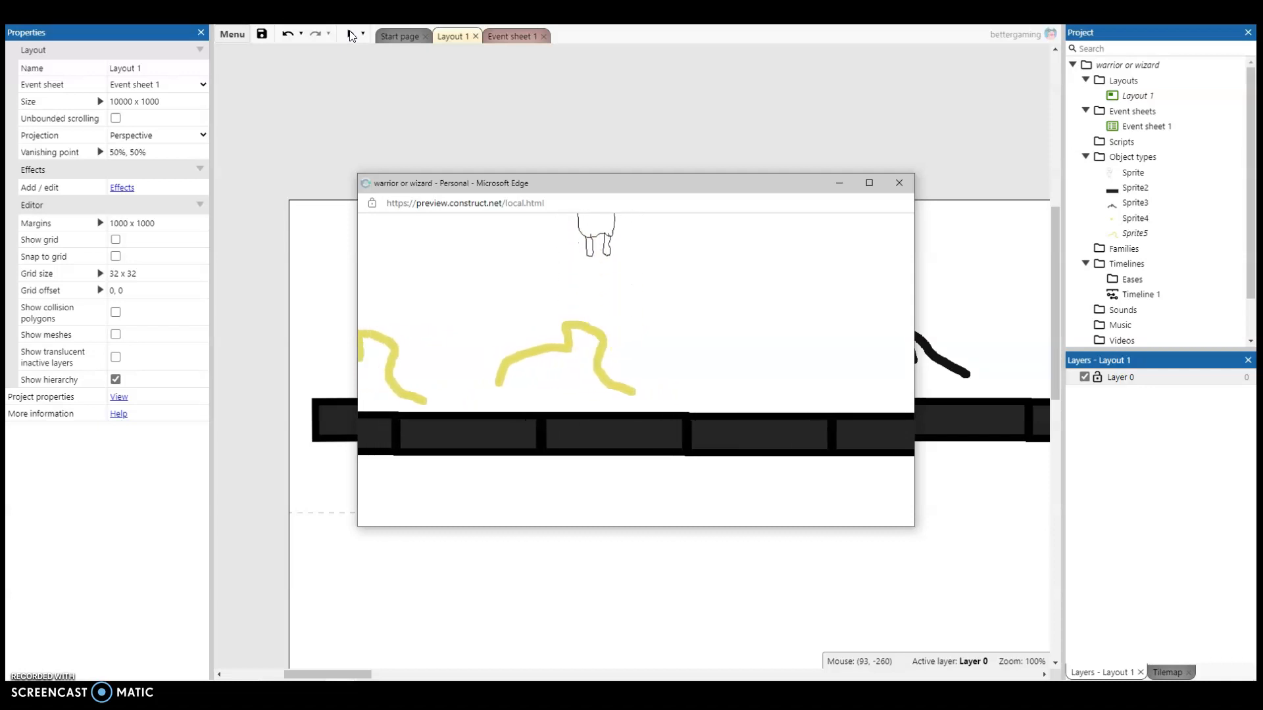
key(Up)
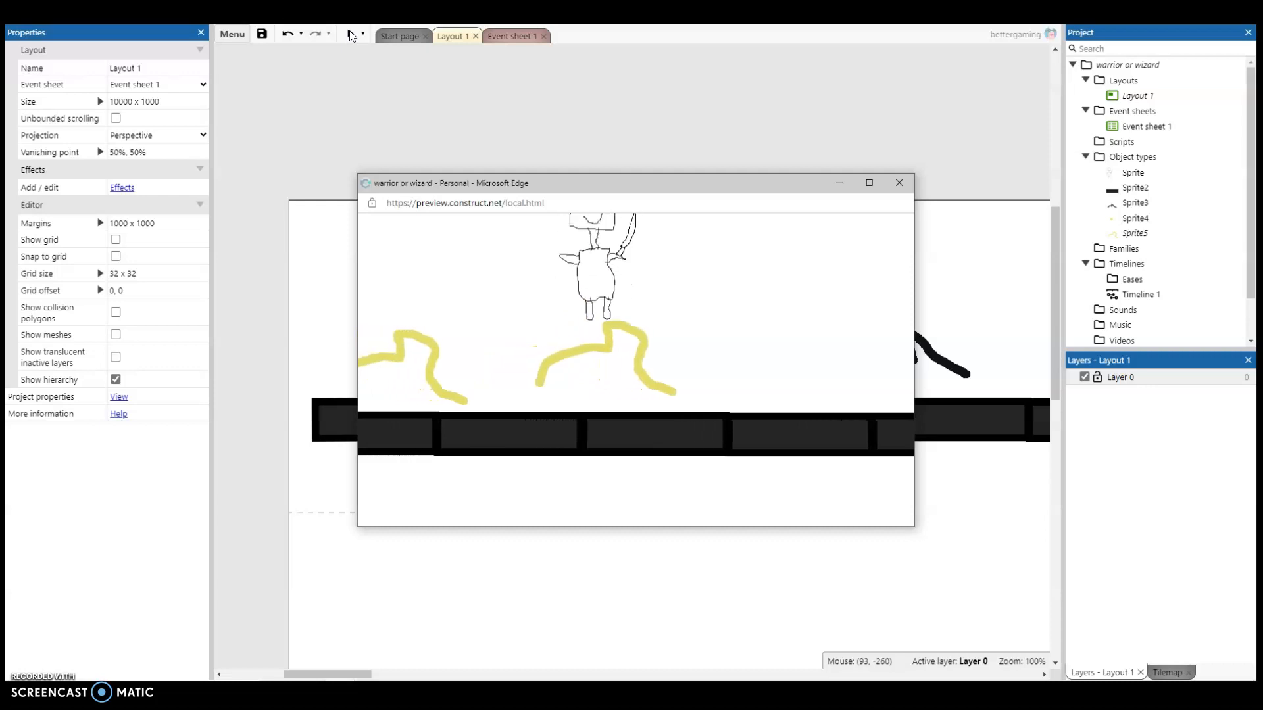
key(Right)
key(Up)
key(Left)
key(Up)
key(Left)
key(Up)
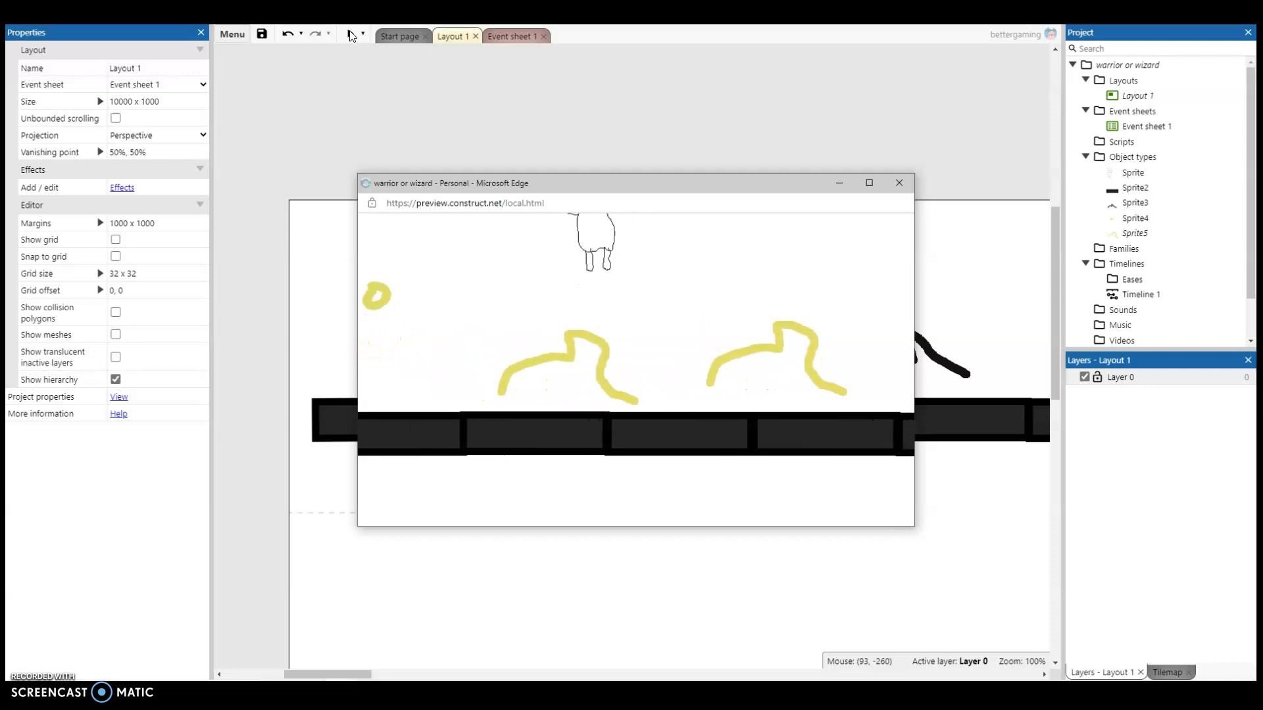
key(Up)
key(Right)
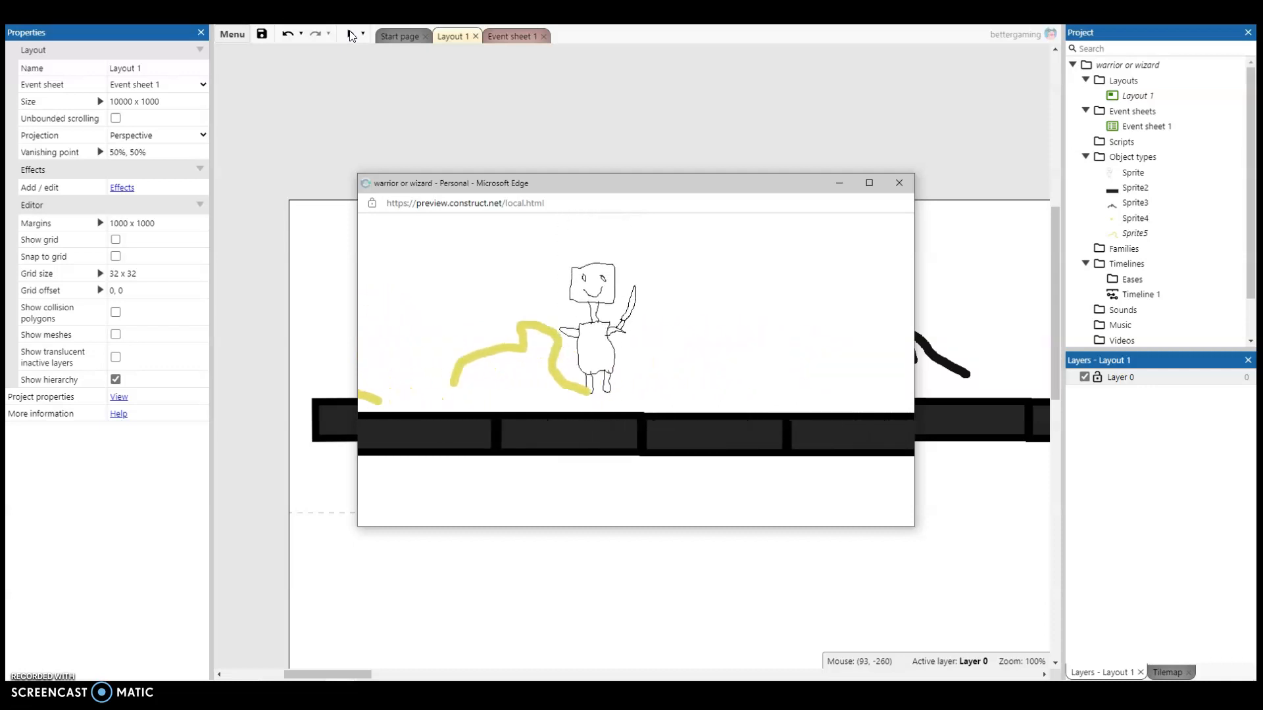
key(Up)
key(Left)
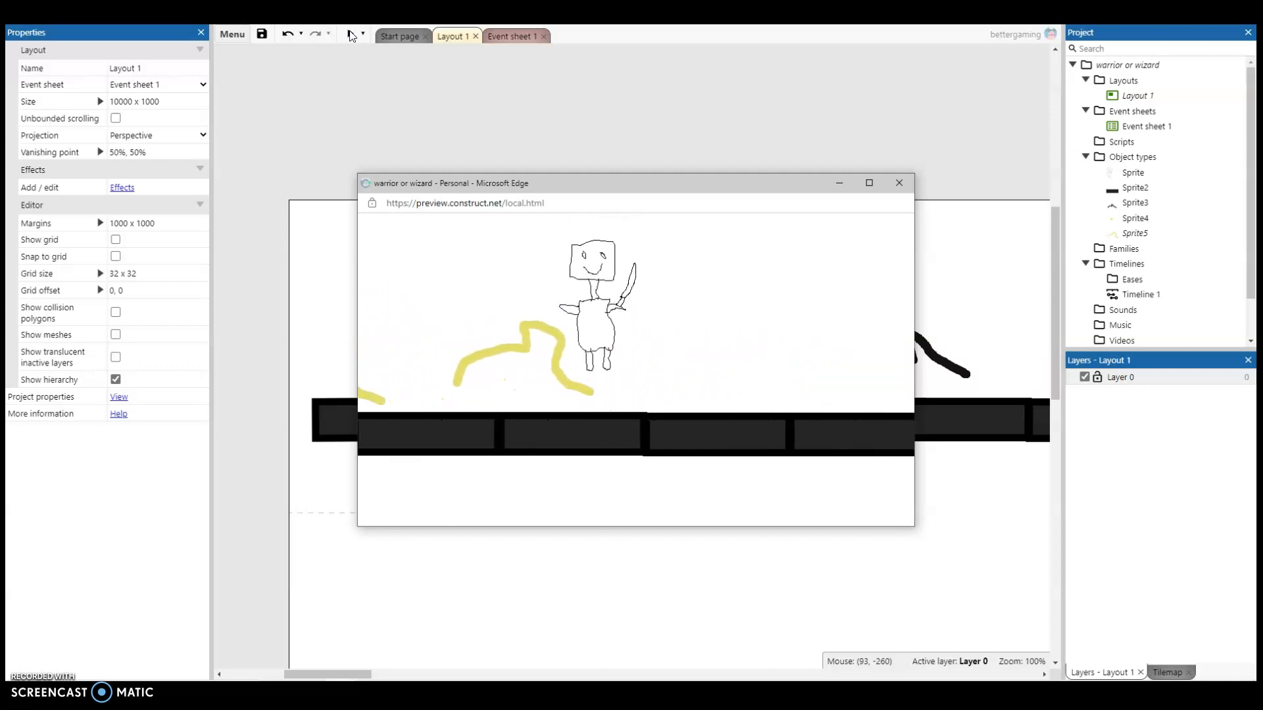
Run the character to the far end of the floor and close the preview.
key(Right)
key(Up)
key(Right)
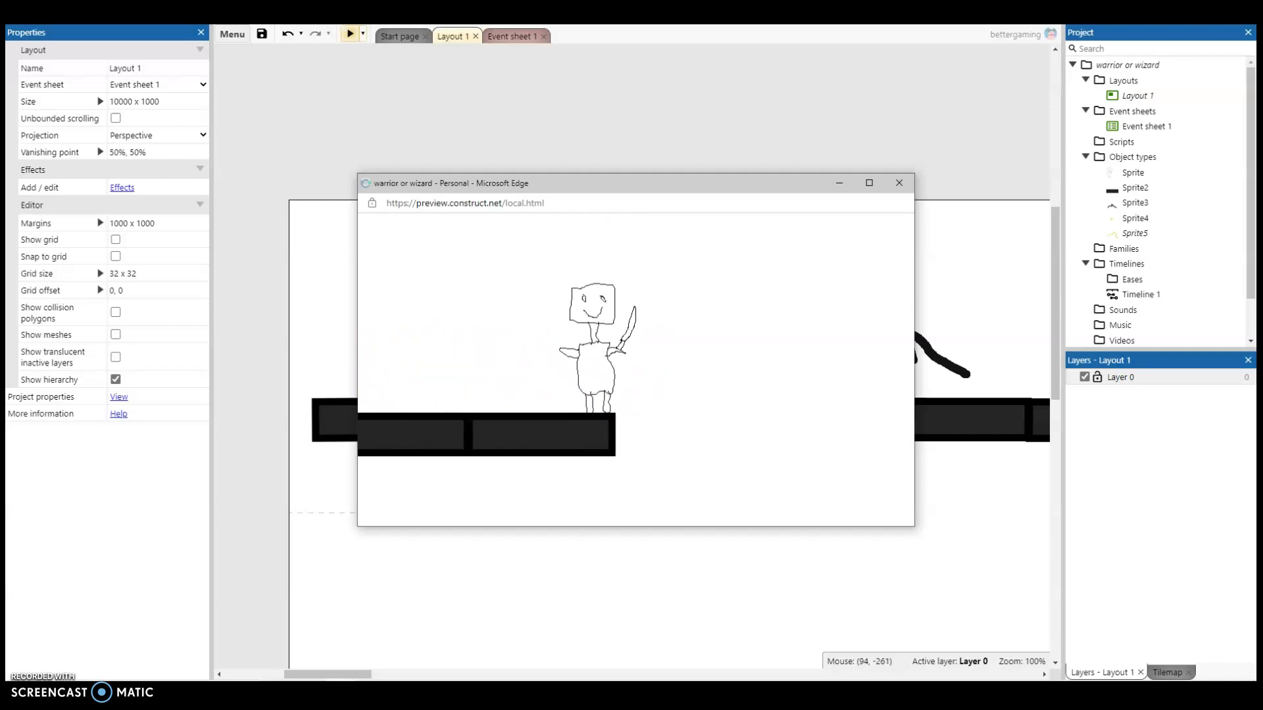
click(898, 186)
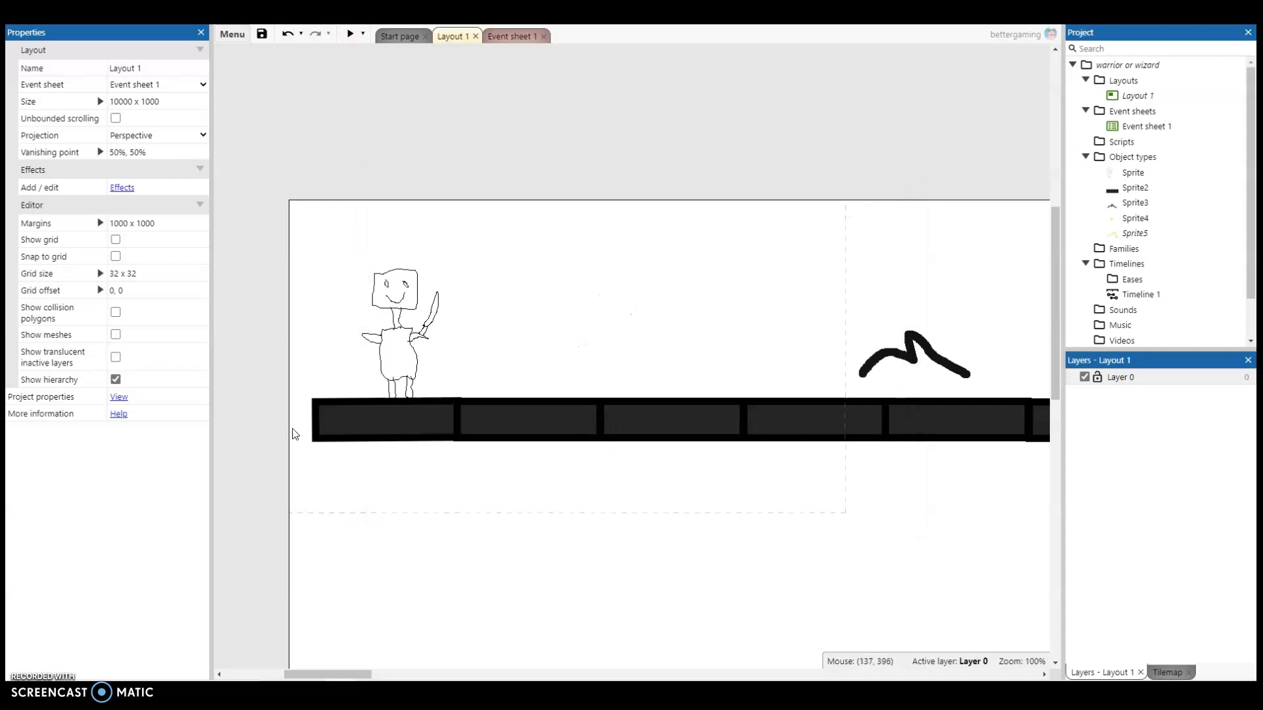
Add the Bound to layout behavior to the first floor block sprite under the character.
right_click(329, 286)
click(398, 253)
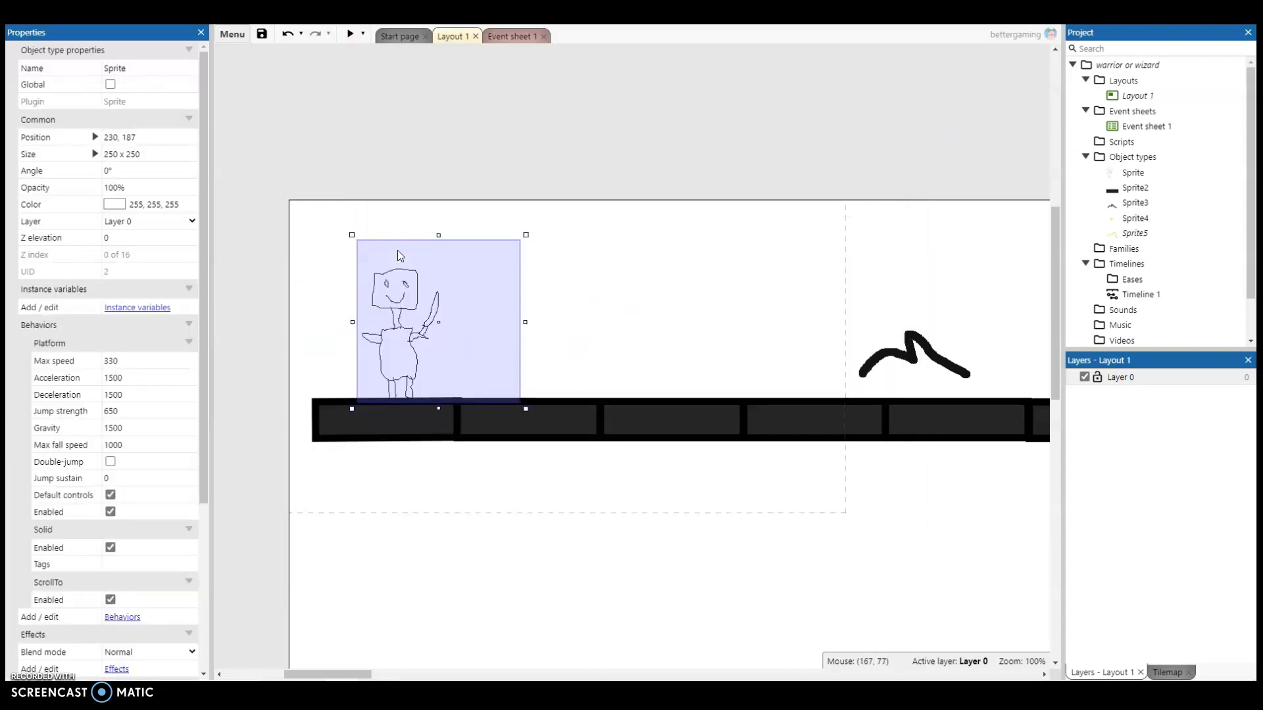
right_click(397, 285)
mouse_move(428, 343)
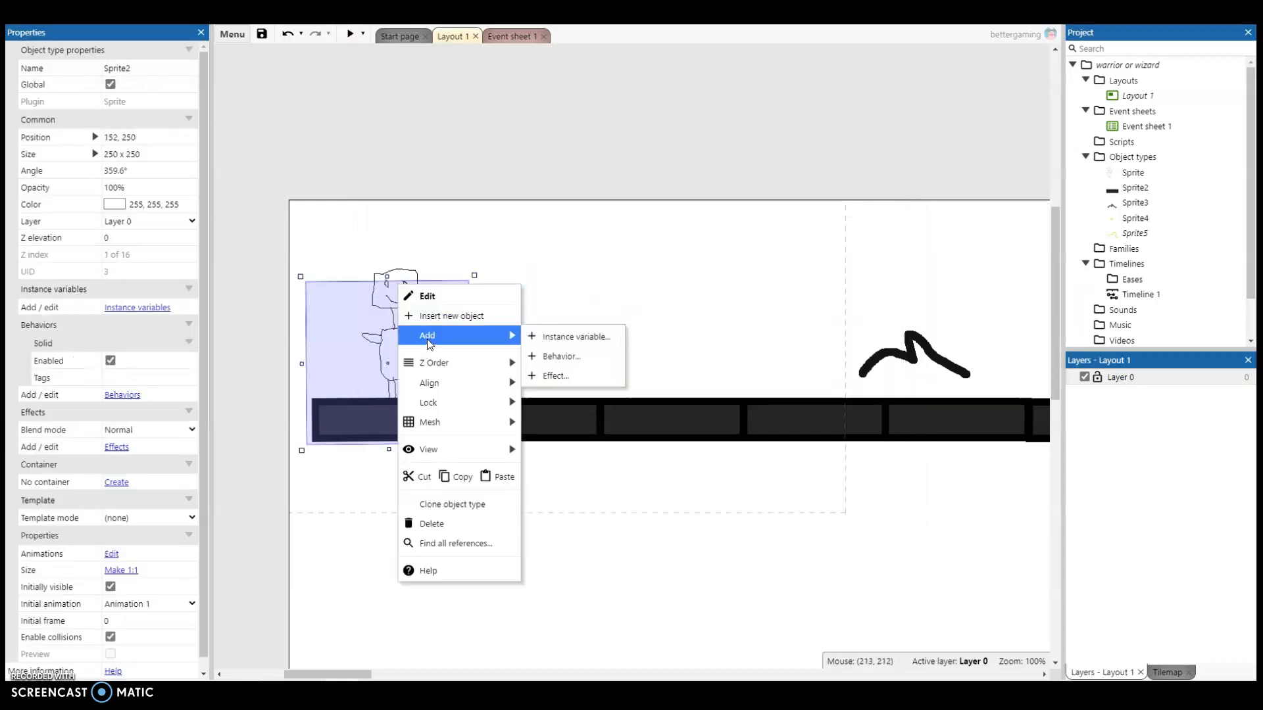
click(586, 353)
scroll(588, 395, down, 2)
scroll(648, 329, down, 3)
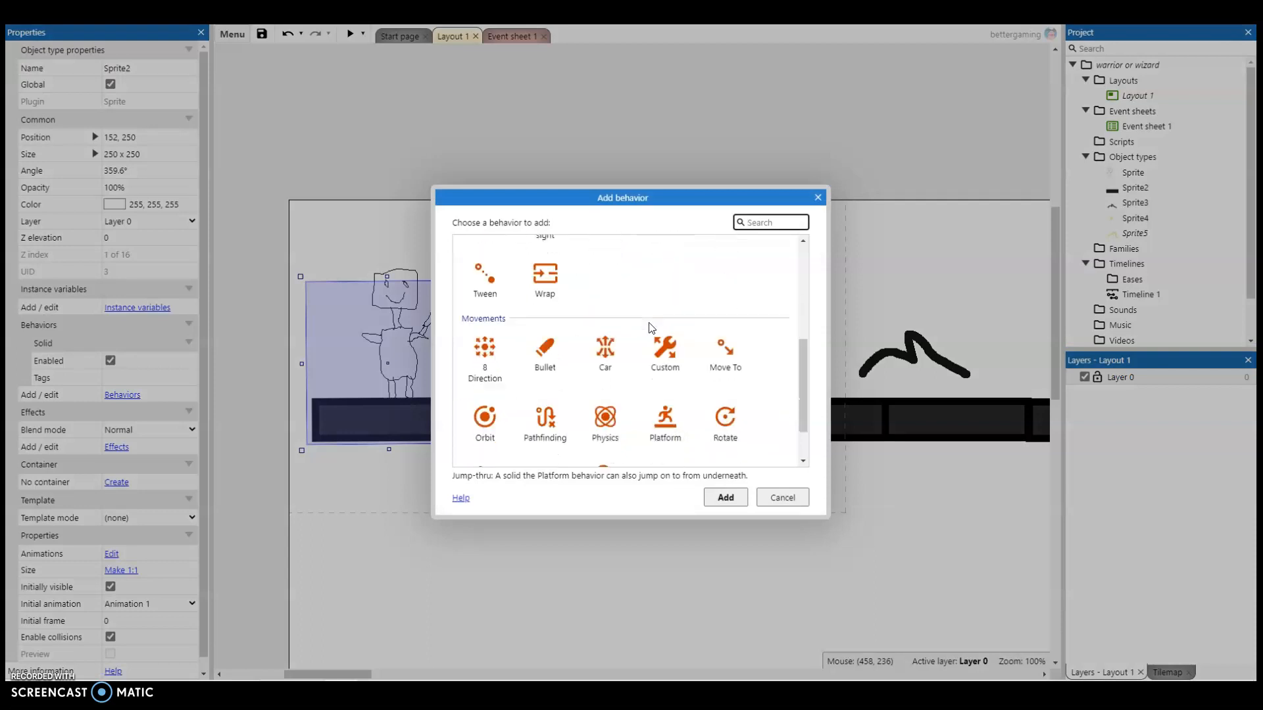
scroll(575, 392, up, 5)
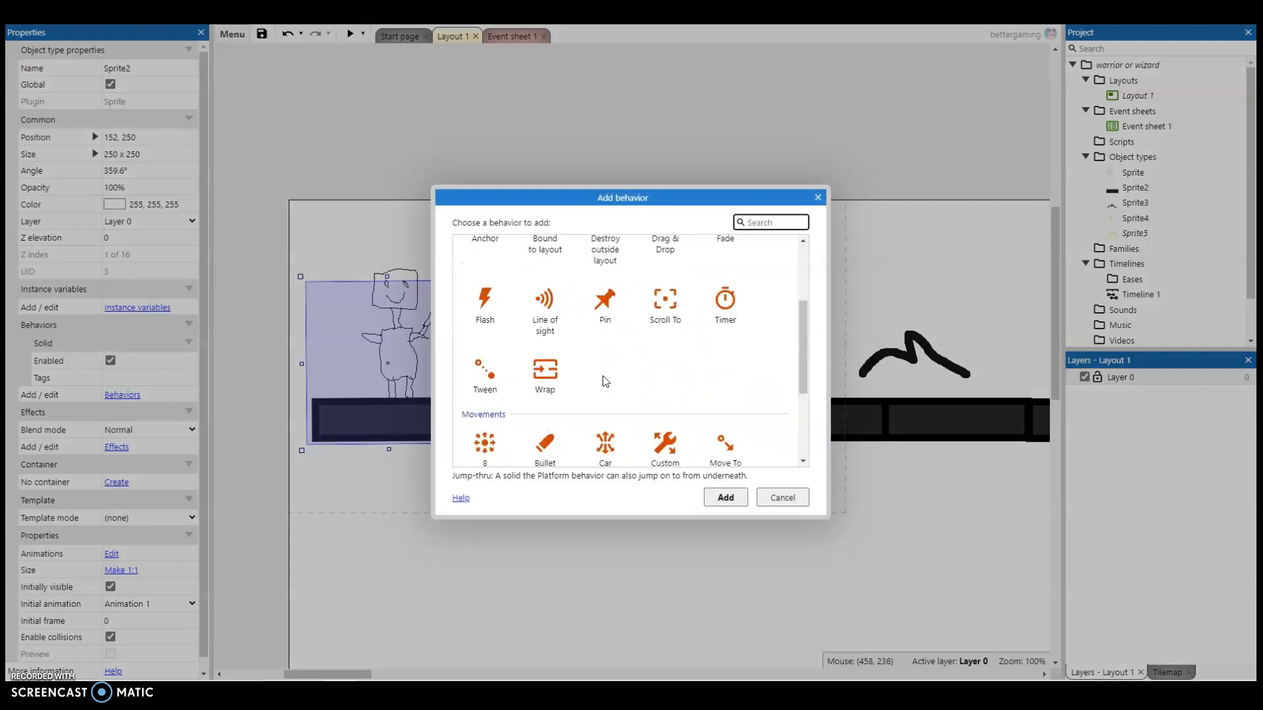
click(548, 393)
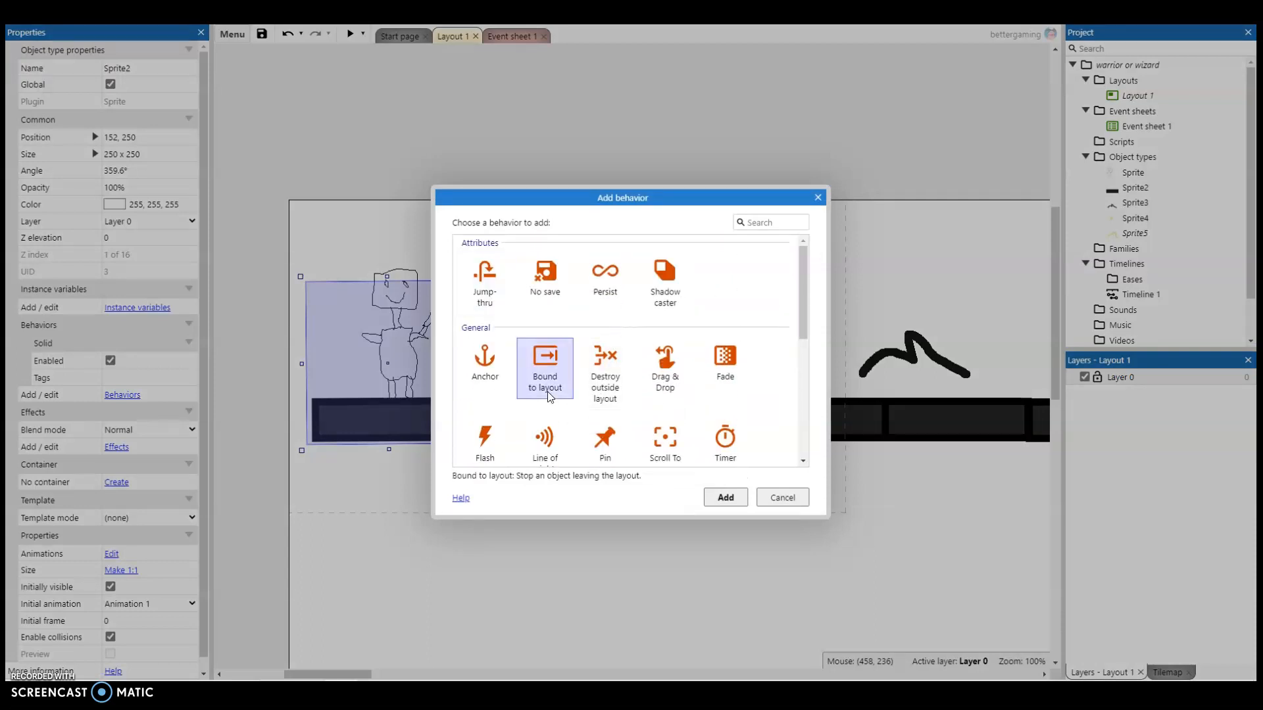
click(725, 497)
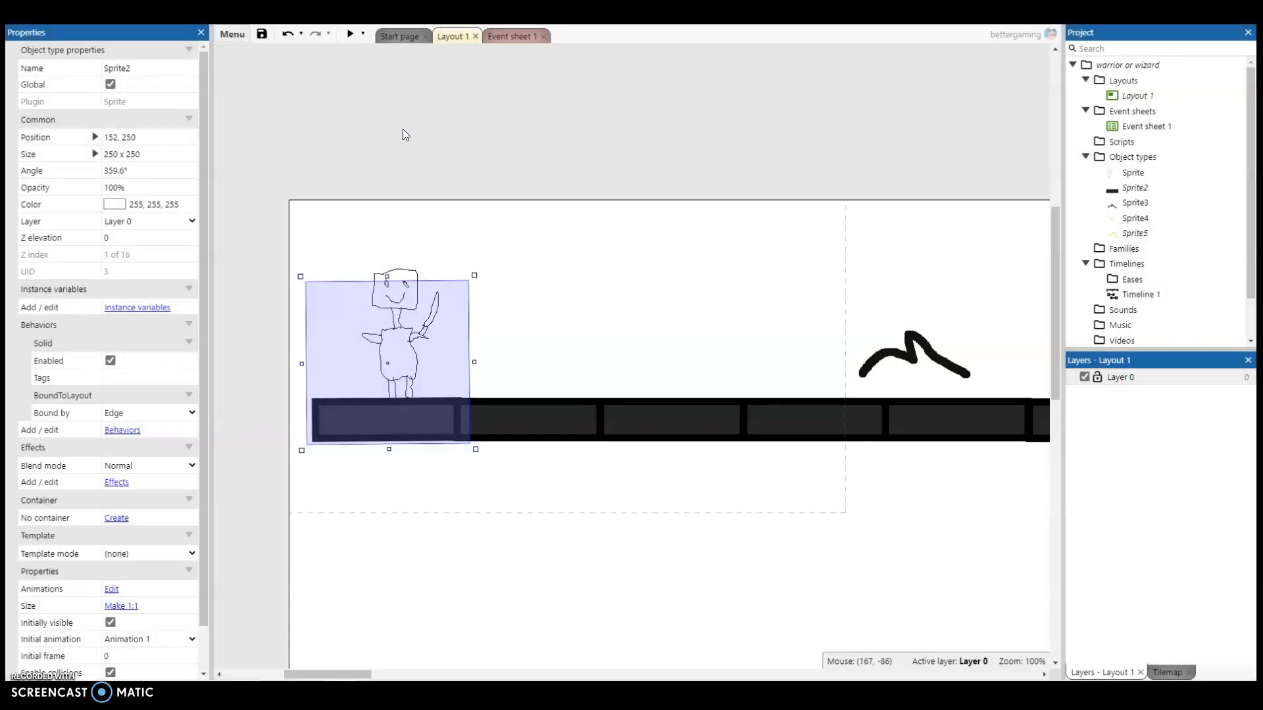
Preview the layout, run and jump the character past the hills and off the far end of the floor, and close the preview.
click(354, 34)
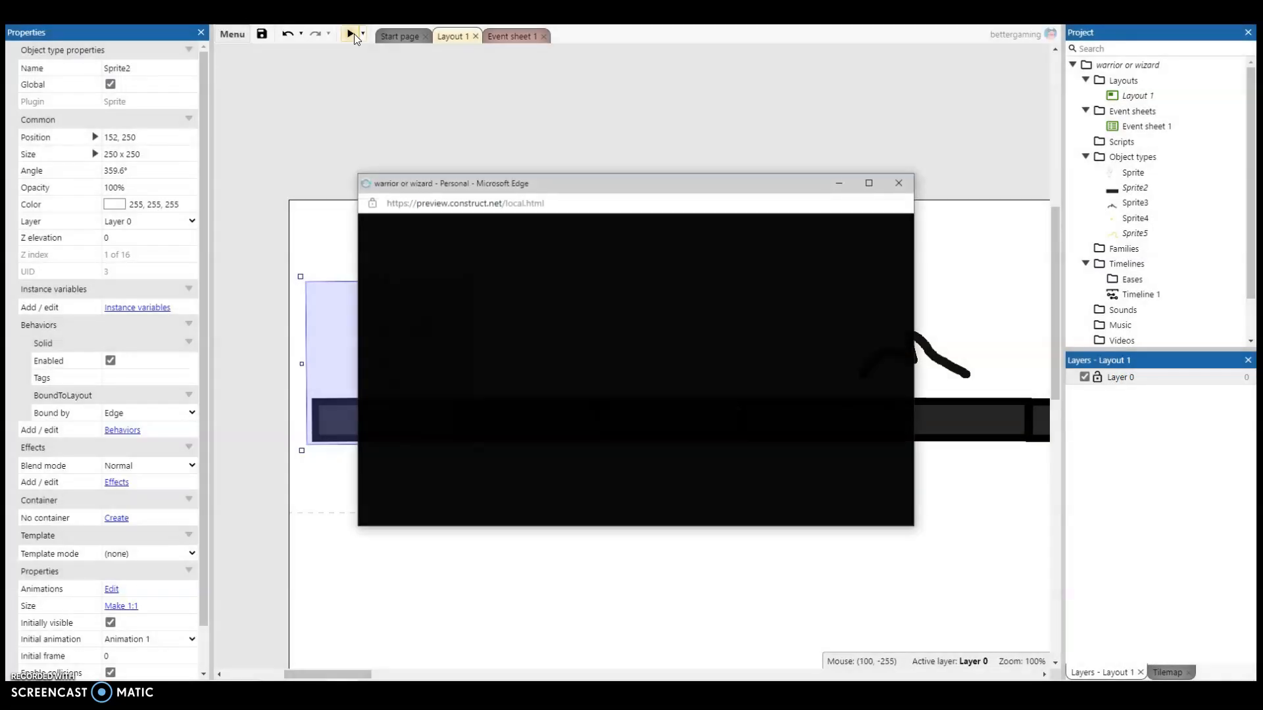
key(Right)
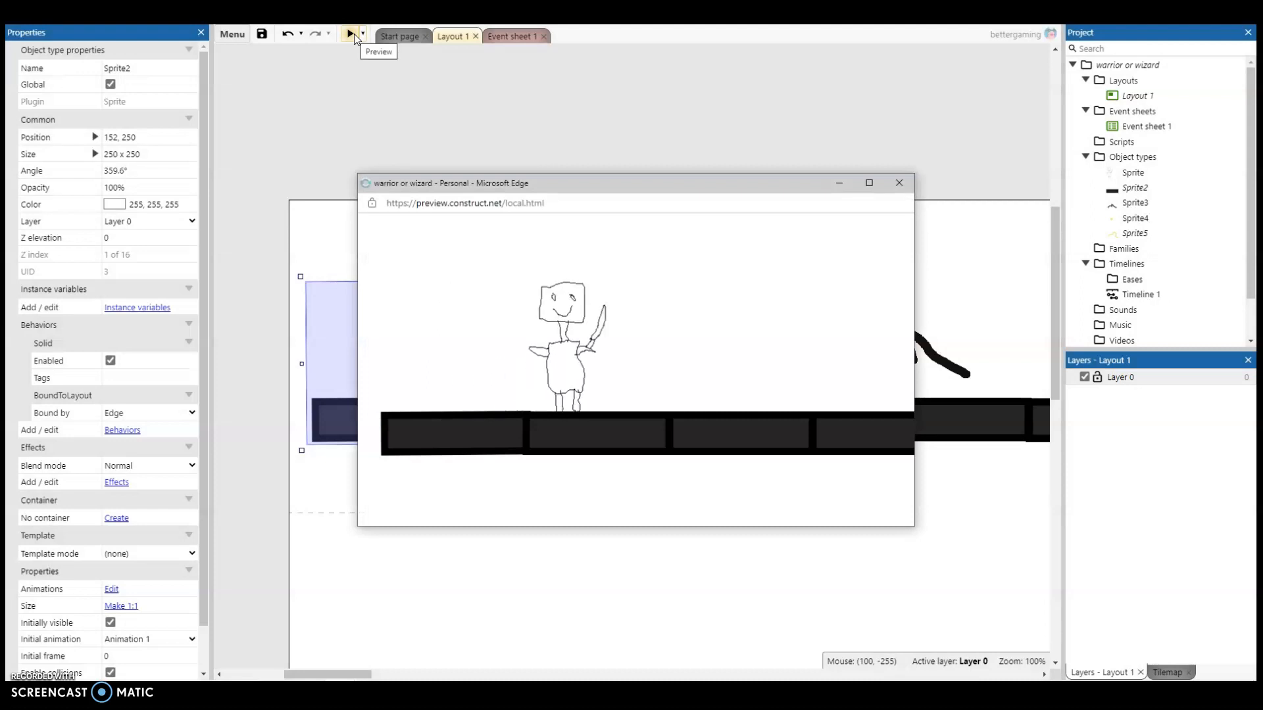
key(Up)
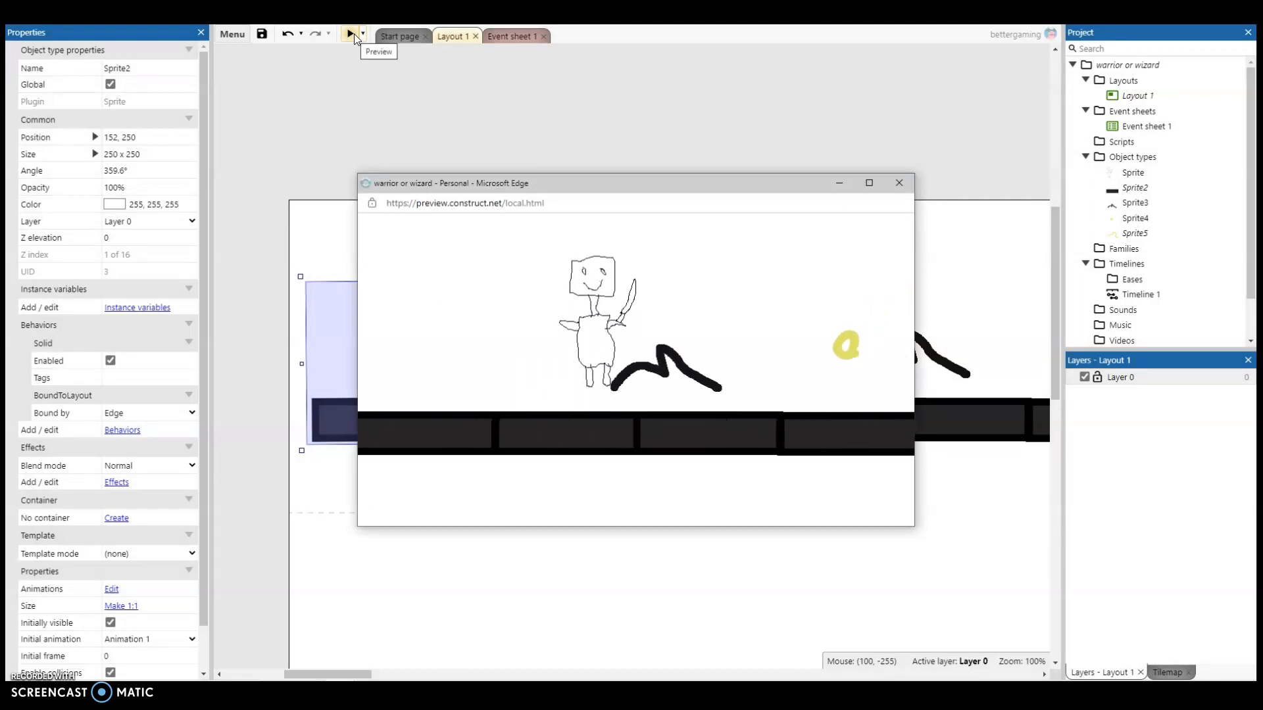
key(Right)
key(Up)
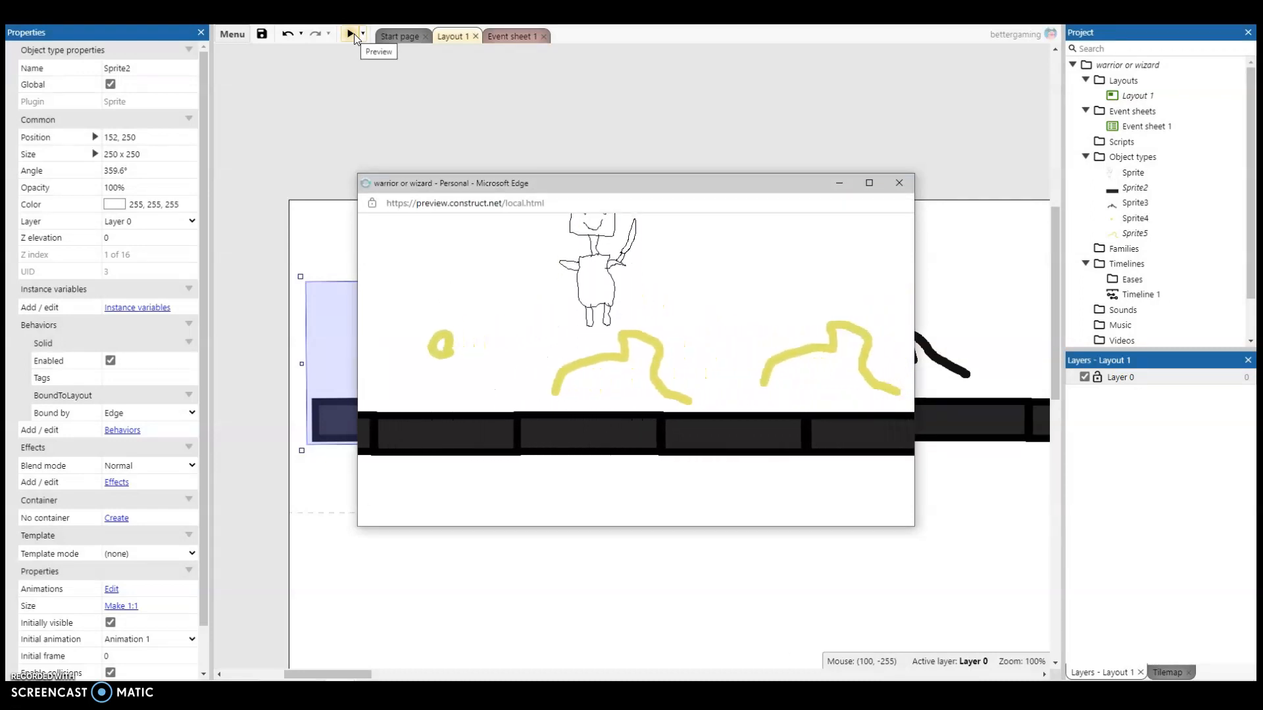
key(Right)
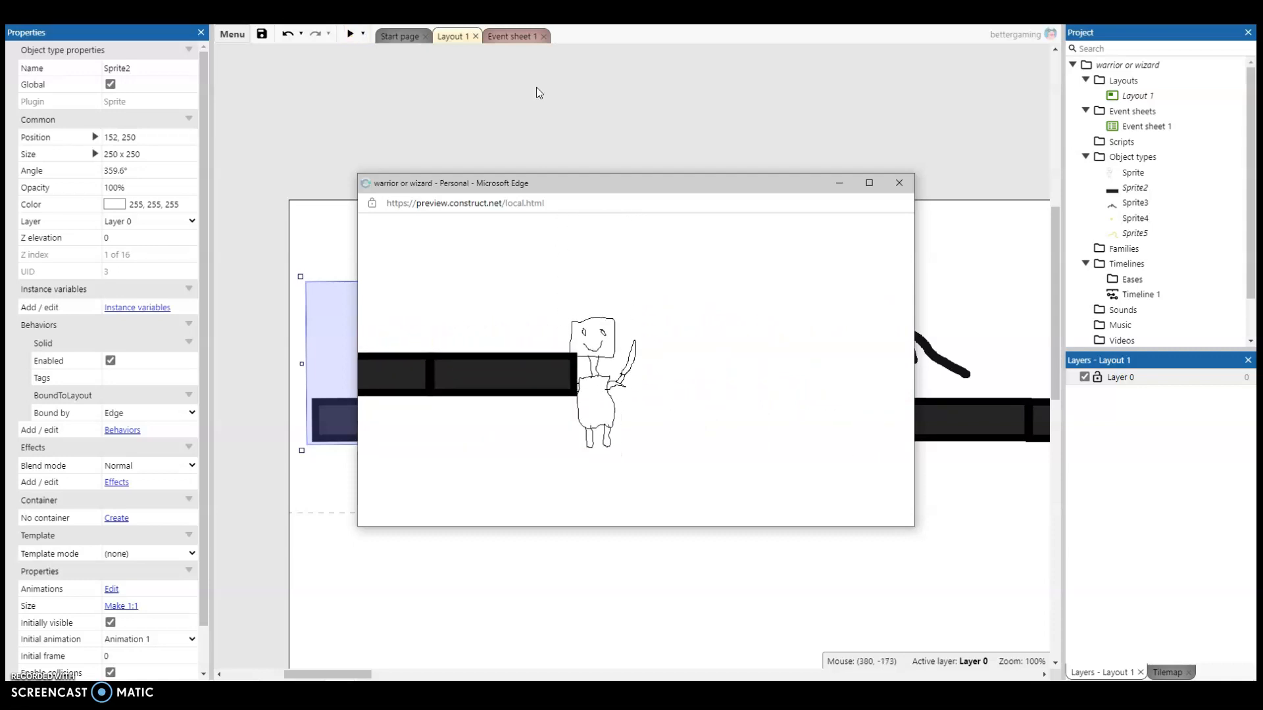
click(908, 190)
Add the Bound to layout behavior to the character sprite.
click(399, 268)
right_click(400, 263)
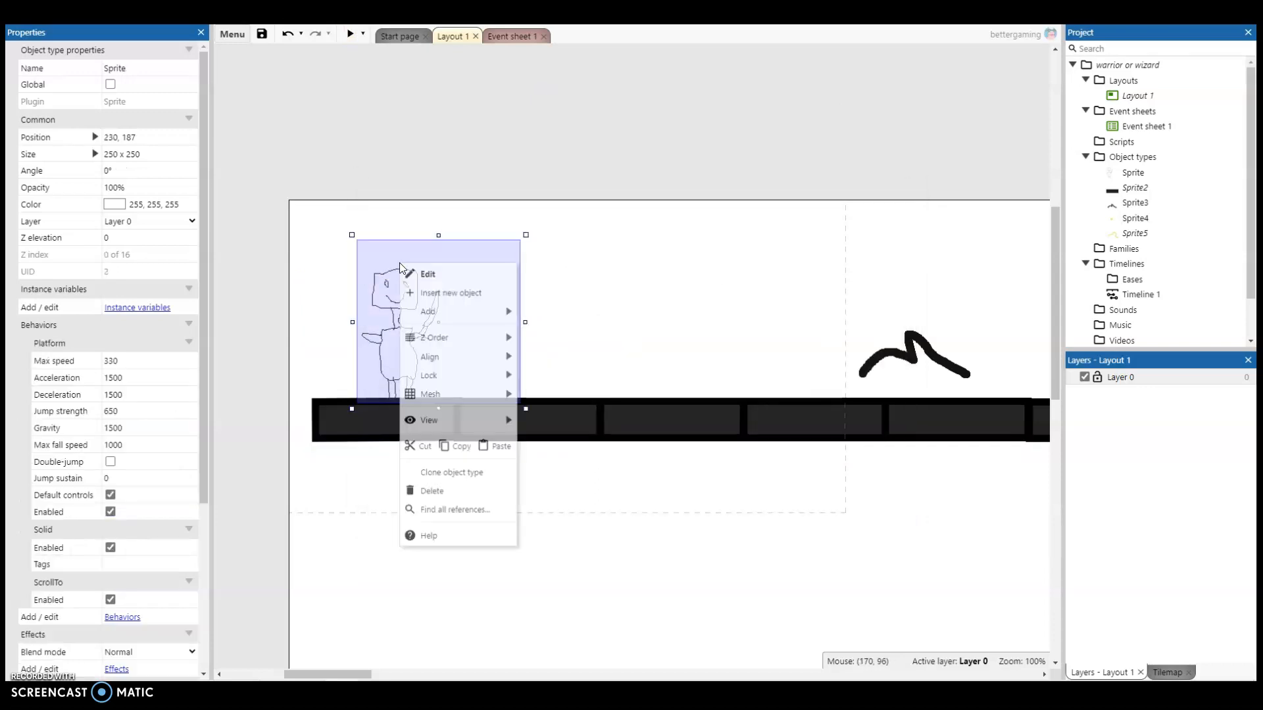
mouse_move(474, 314)
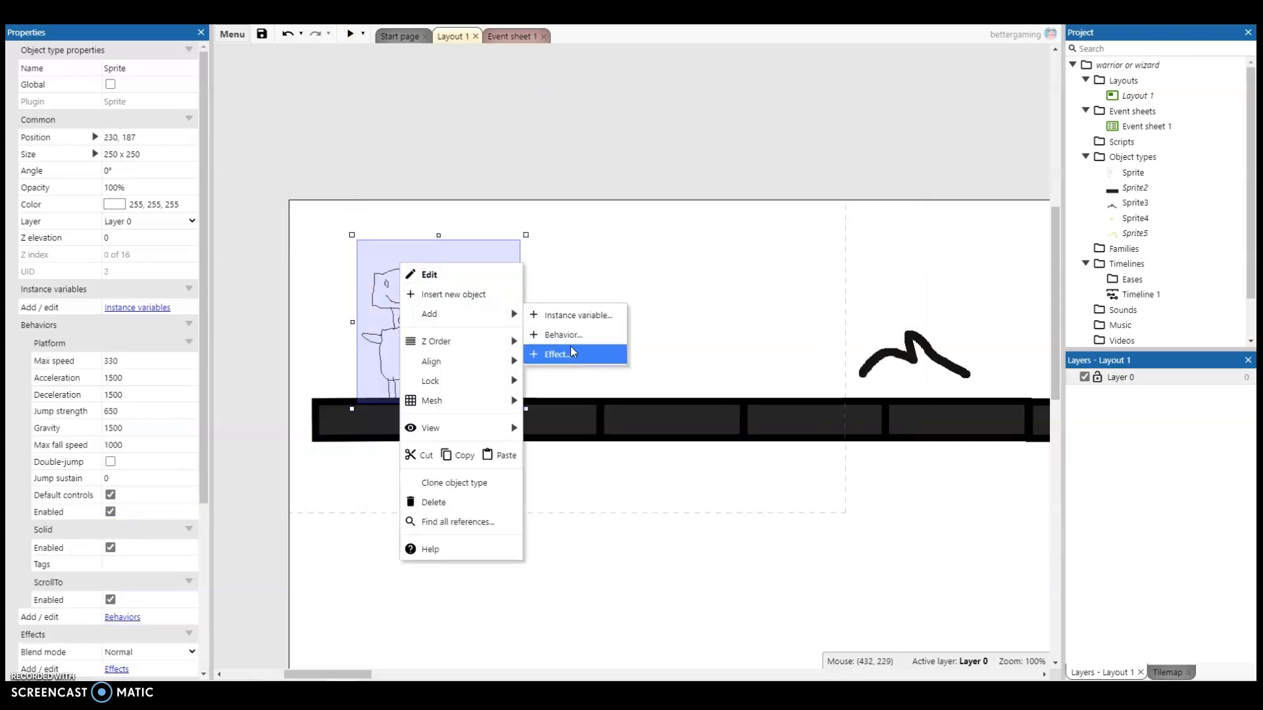
click(564, 335)
click(546, 365)
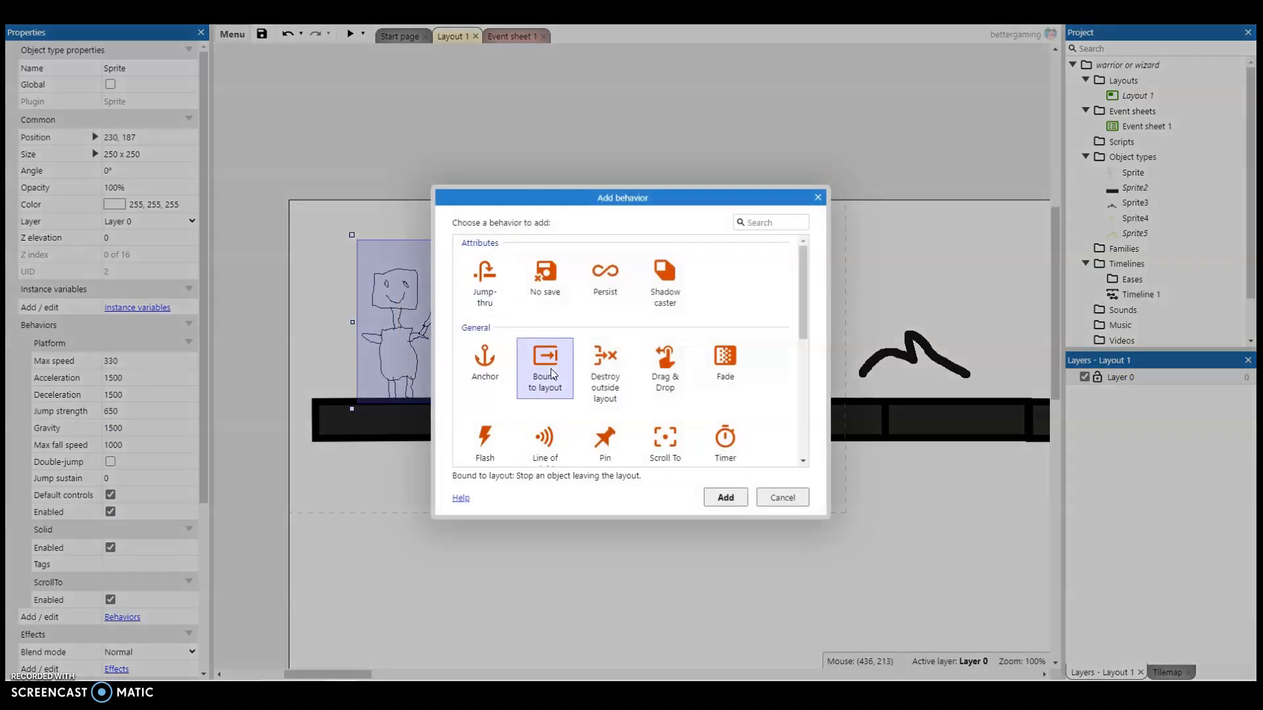
click(721, 500)
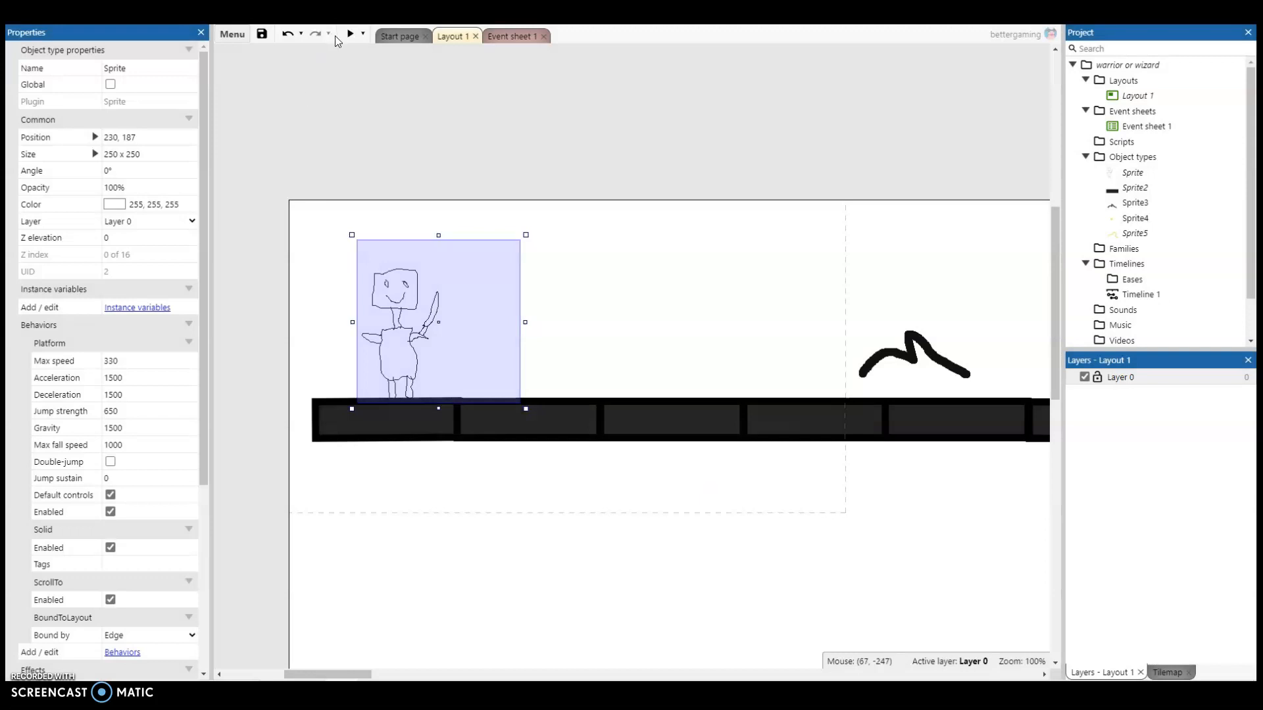
Preview the layout, test the character's movement at the layout's start and by the black hill, and close the preview.
click(349, 36)
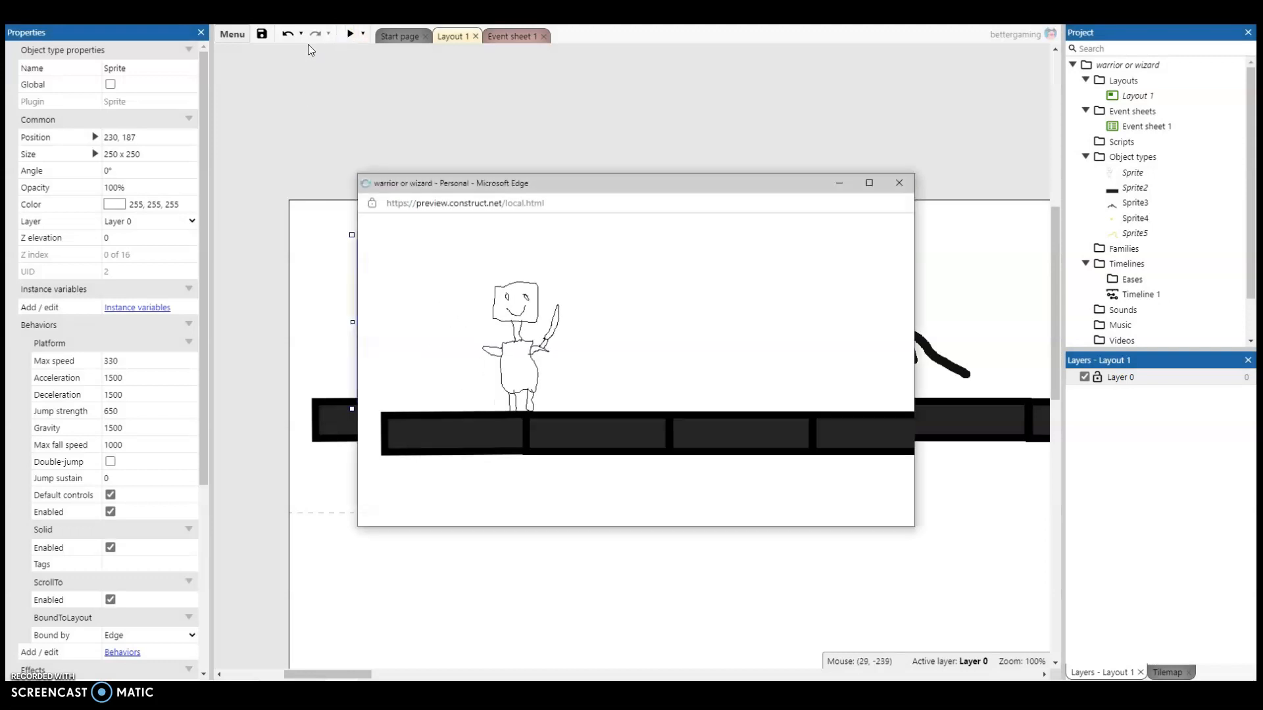
key(Left)
key(Up)
key(Right)
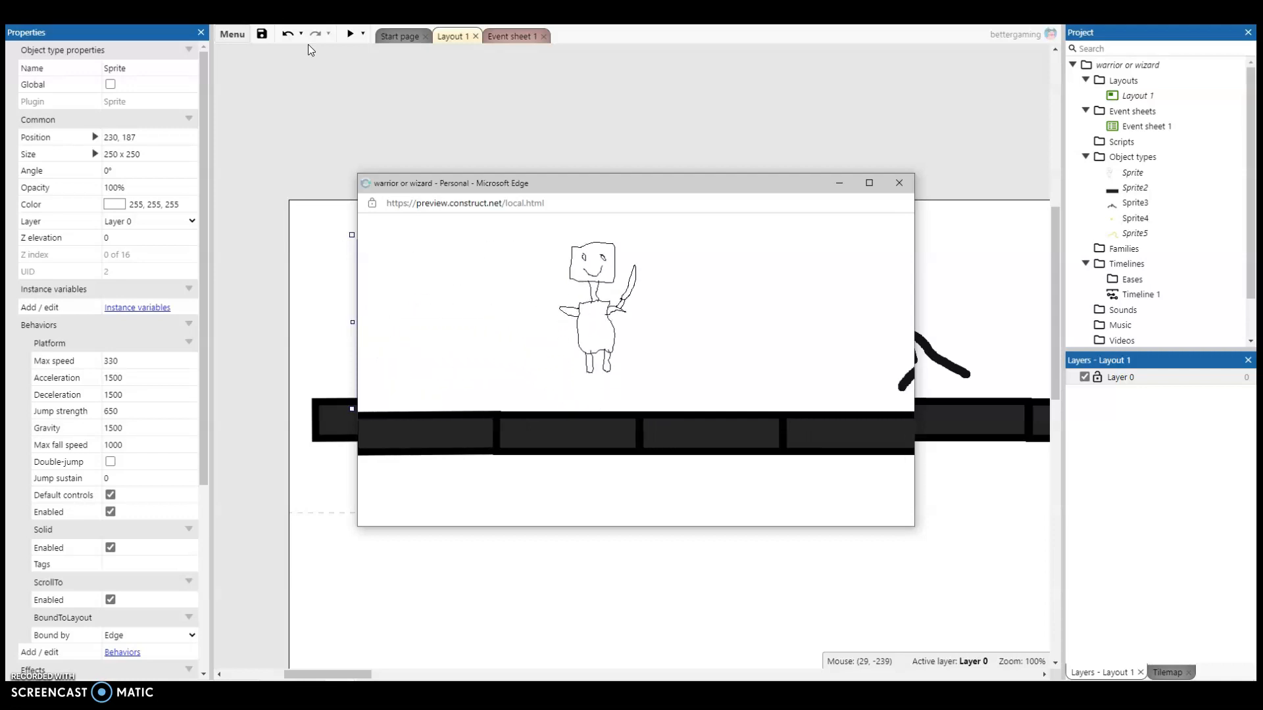
key(Up)
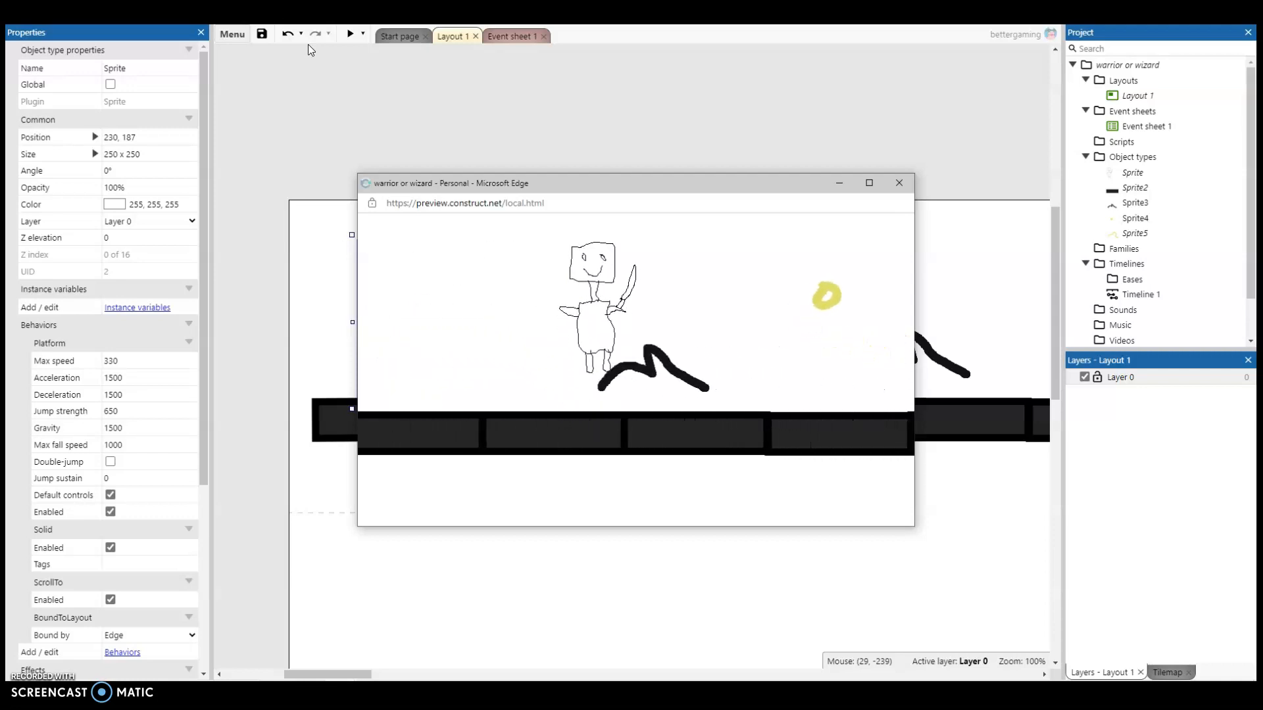
key(Left)
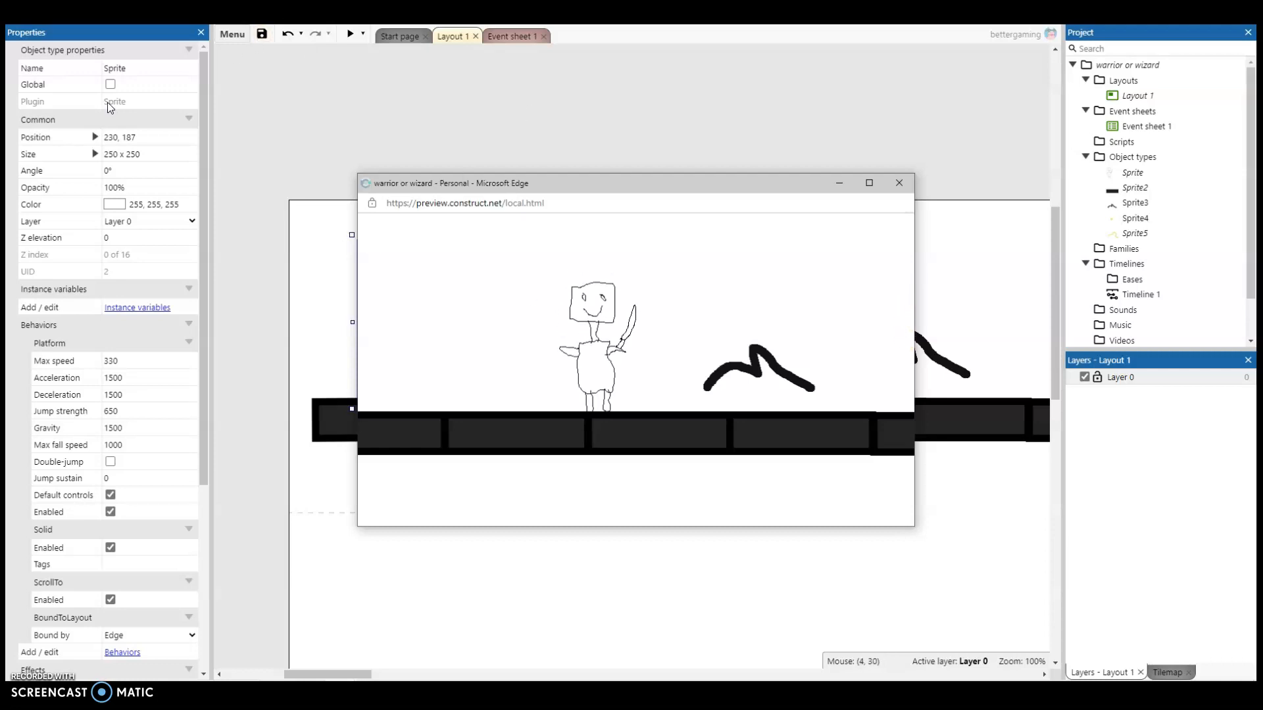
click(899, 184)
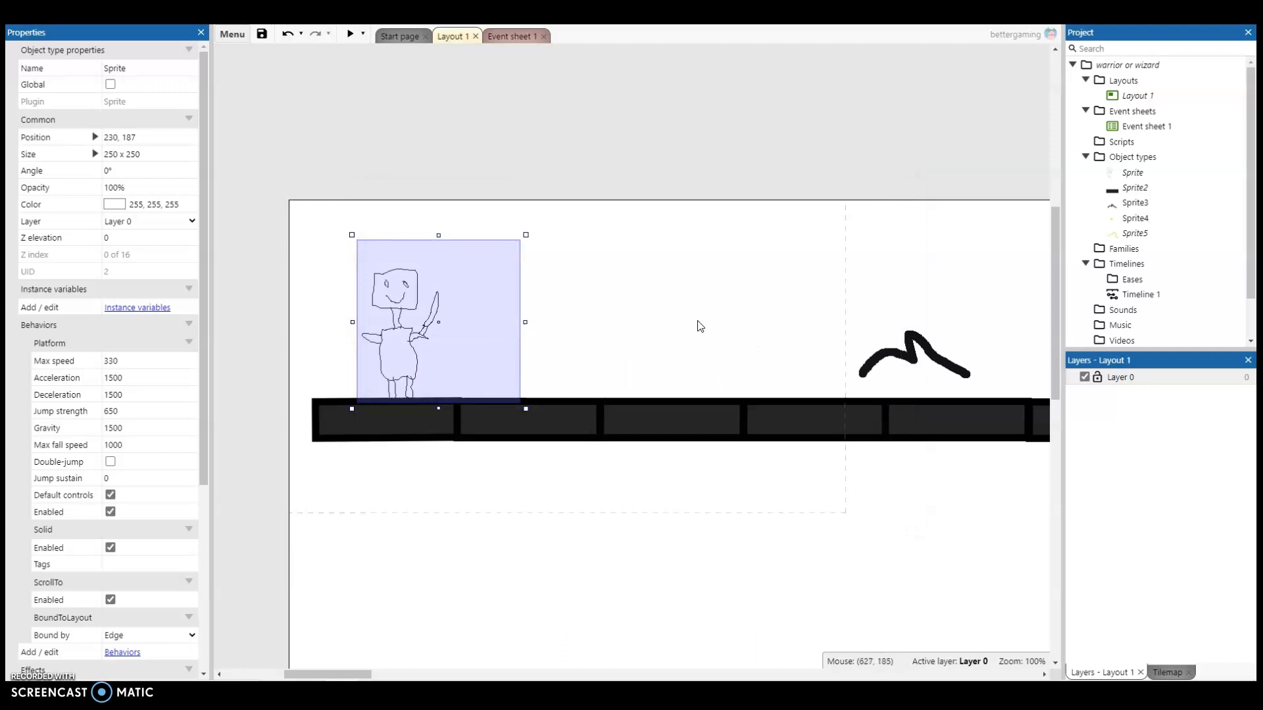
Delete the BoundToLayout behavior from the floor sprite and close its behaviors list.
right_click(402, 427)
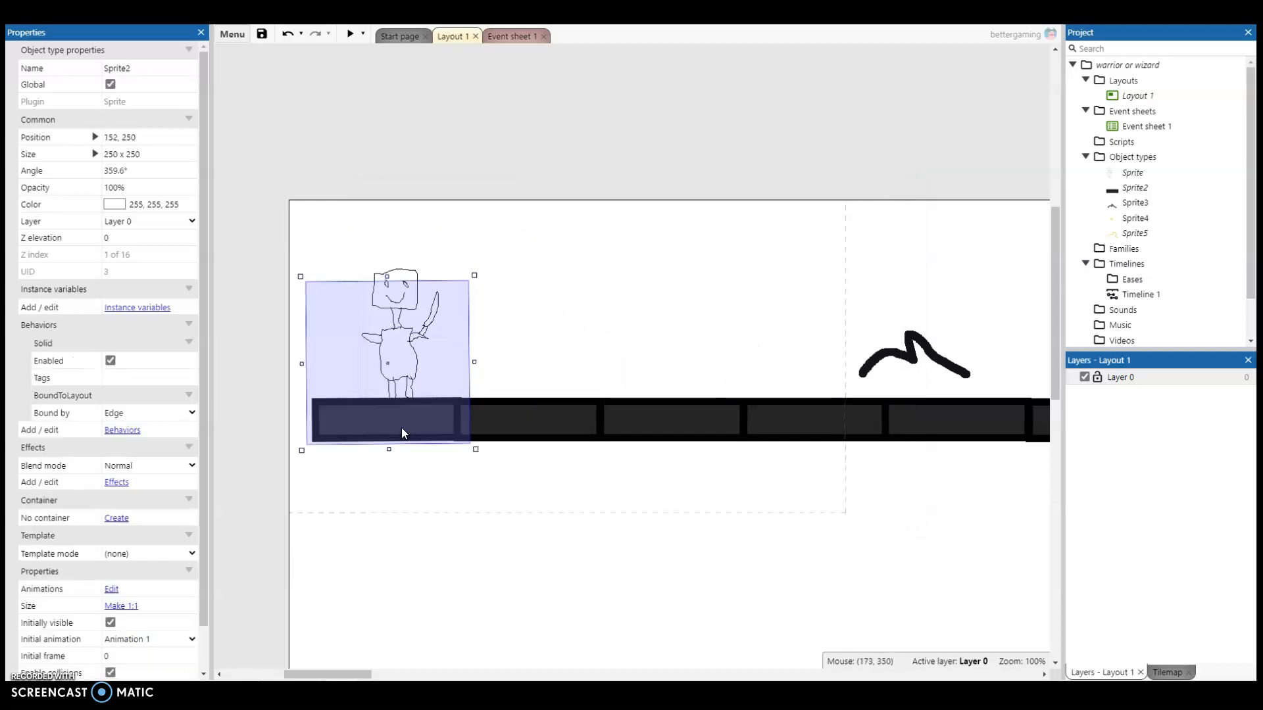
mouse_move(471, 180)
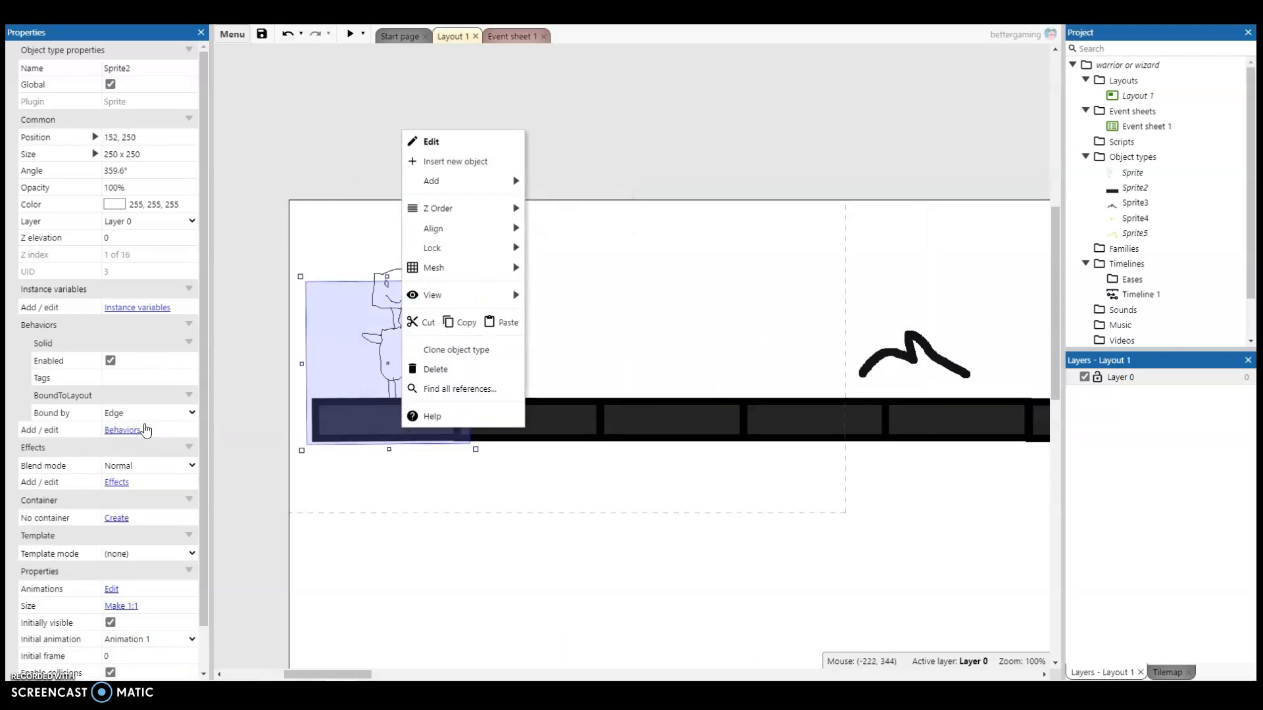
click(123, 430)
click(598, 349)
right_click(598, 352)
click(617, 401)
click(760, 212)
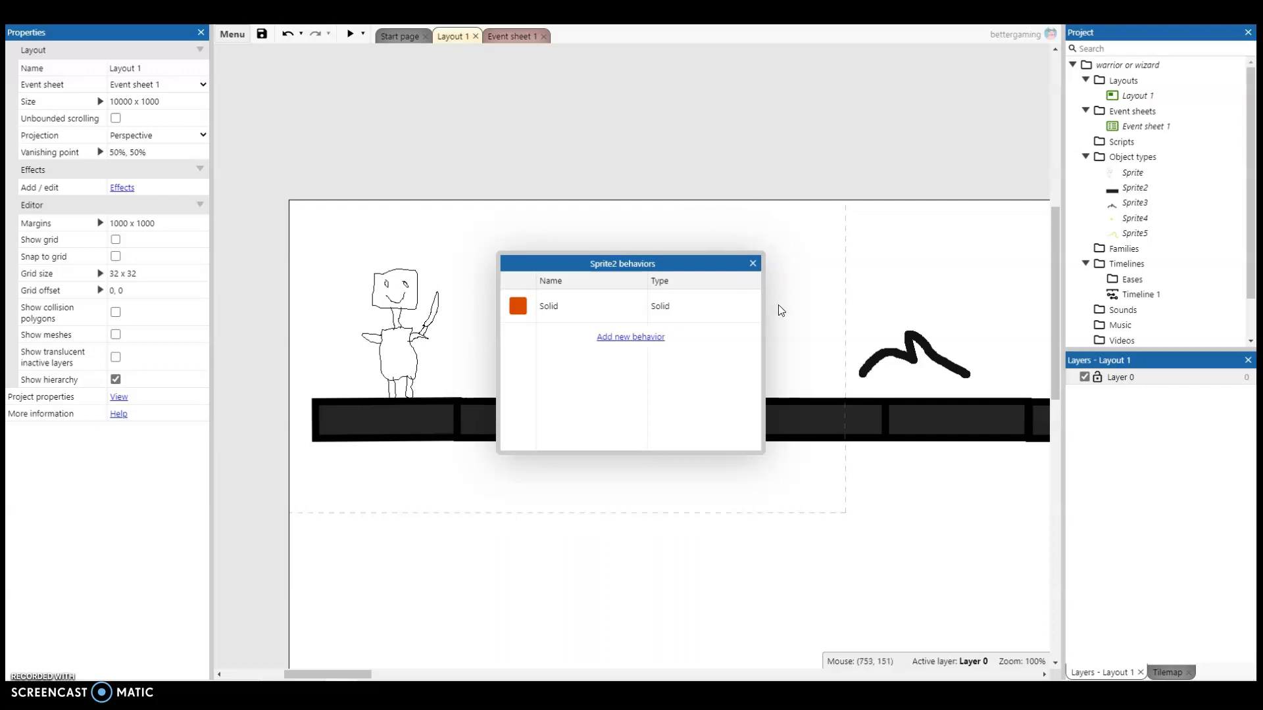
click(752, 263)
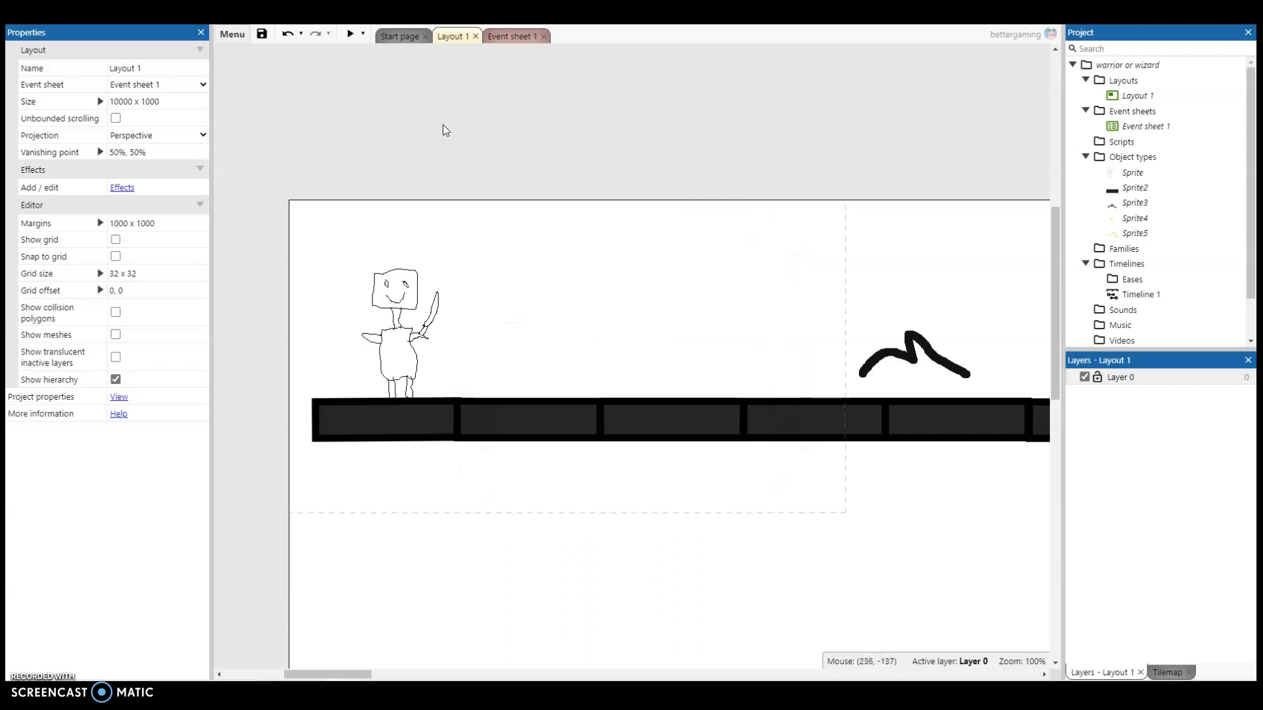
Preview the layout, run the character forward along the start of the floor, and close the preview.
click(346, 38)
key(Right)
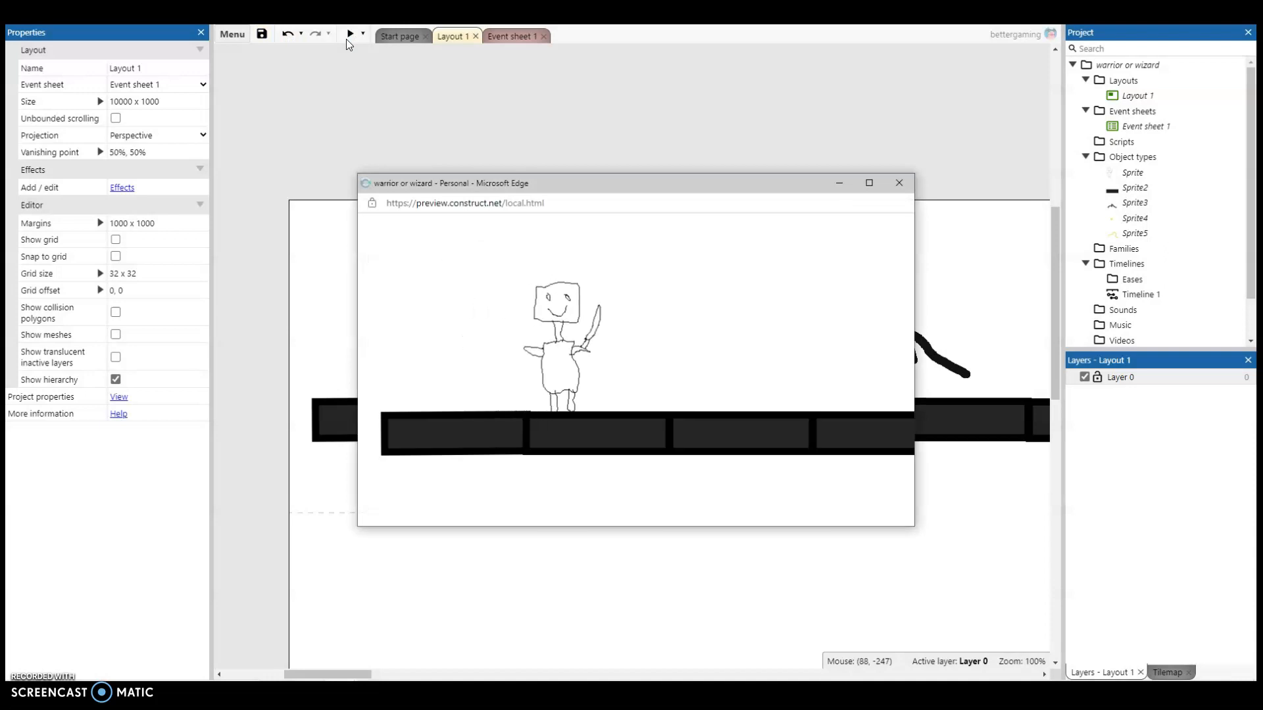
click(899, 183)
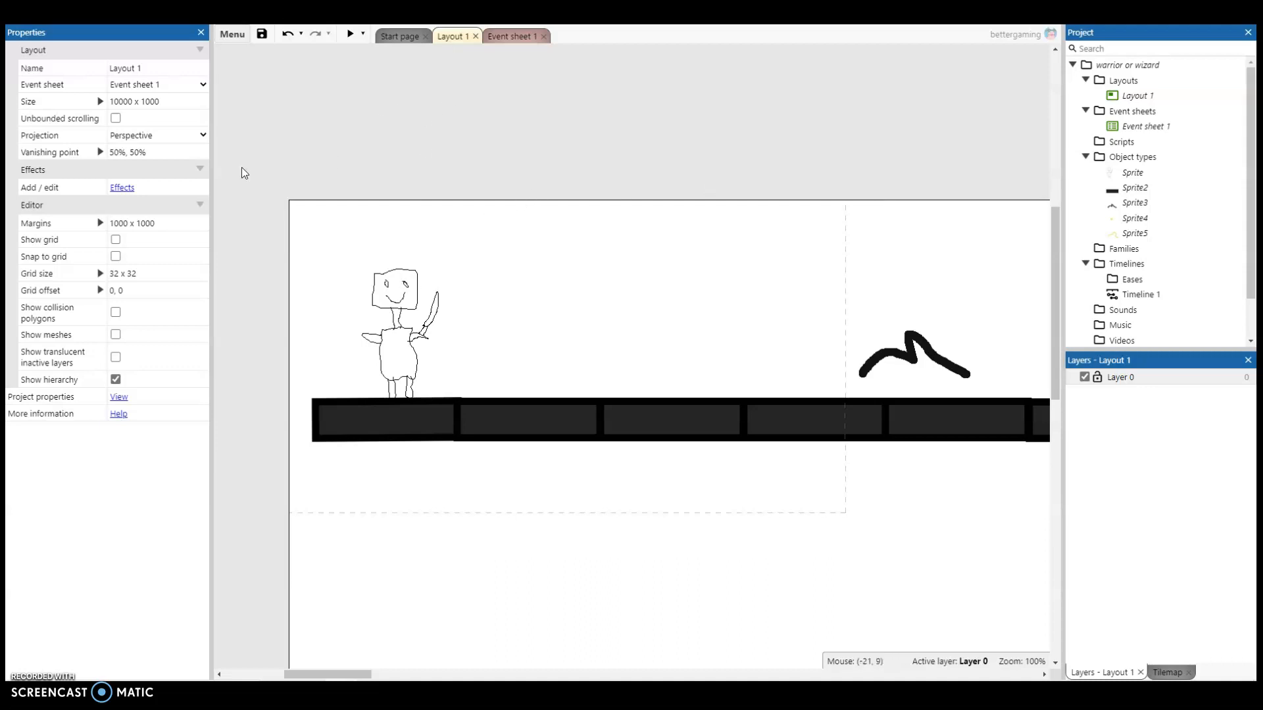
Delete the BoundToLayout behavior from the character sprite and deselect it.
right_click(402, 315)
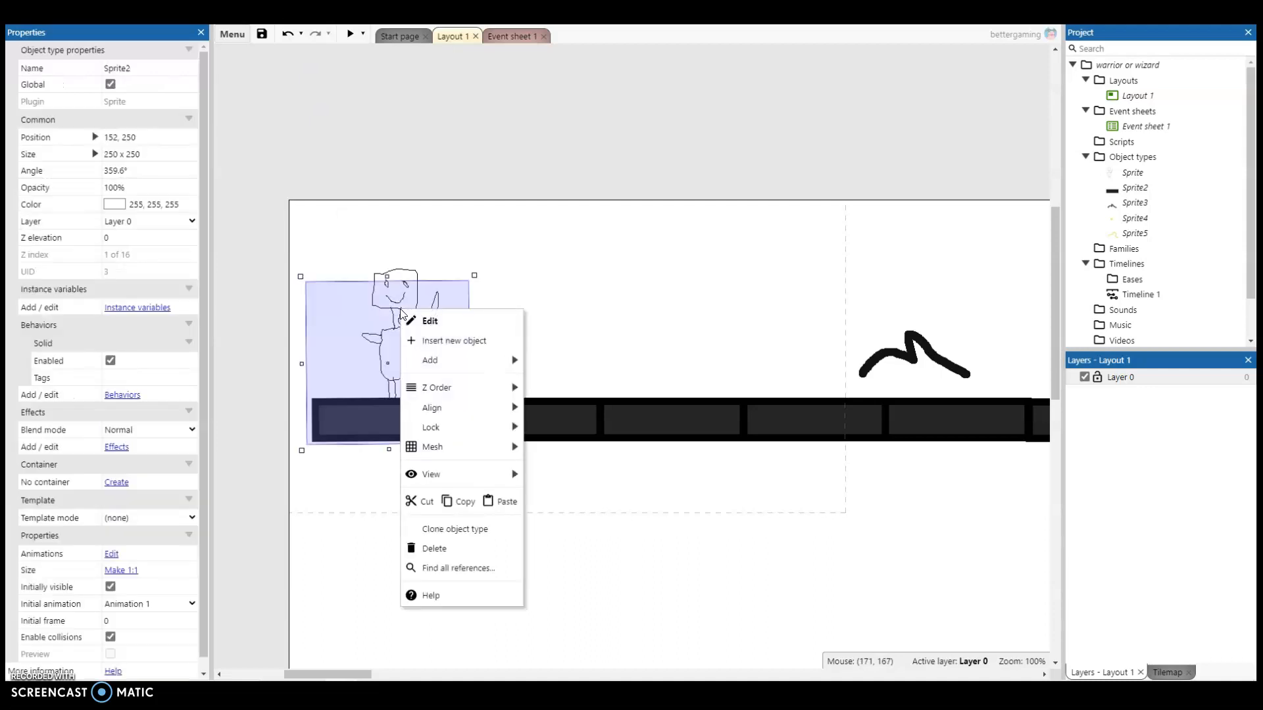
click(387, 274)
click(396, 259)
right_click(396, 260)
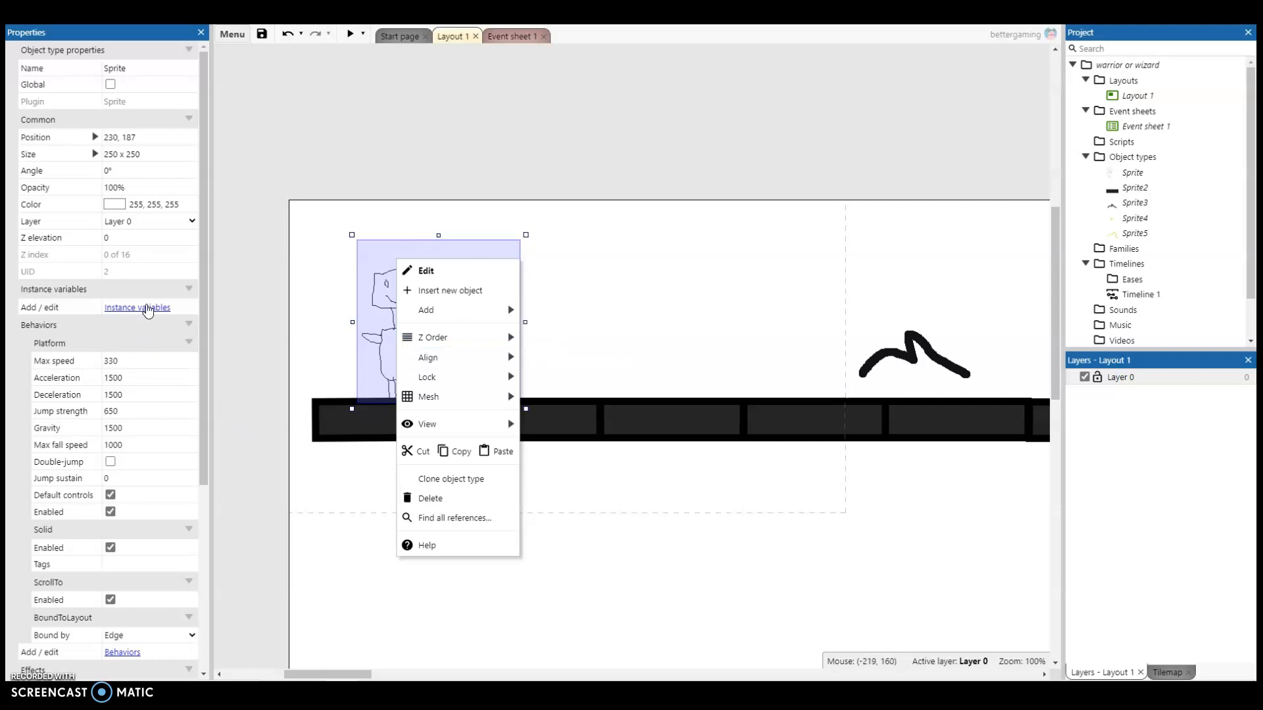
scroll(152, 409, down, 3)
click(122, 461)
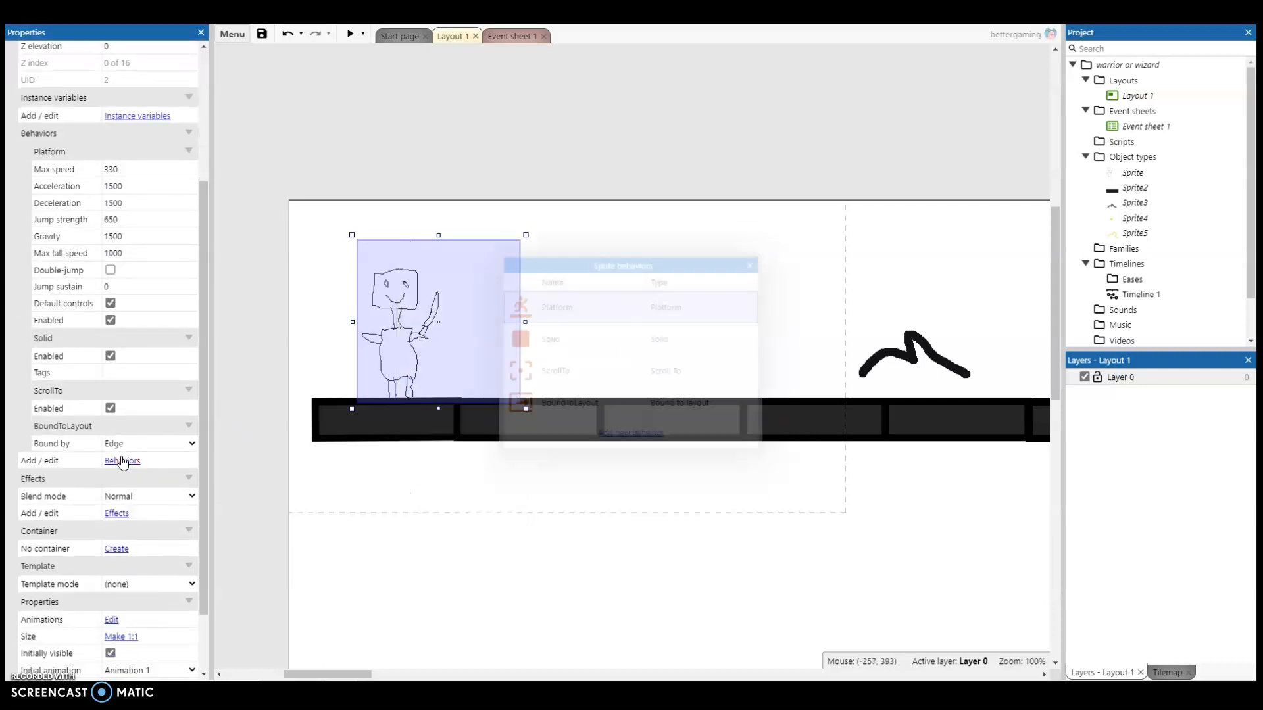
click(661, 418)
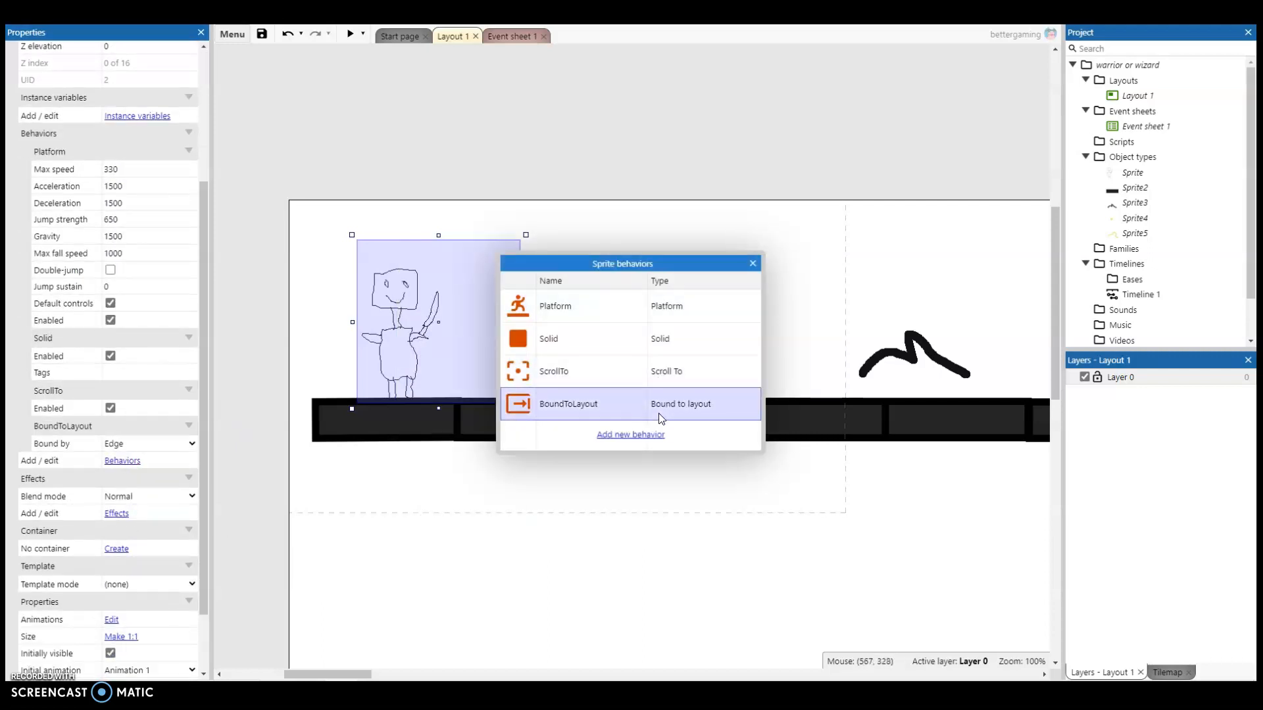
right_click(660, 417)
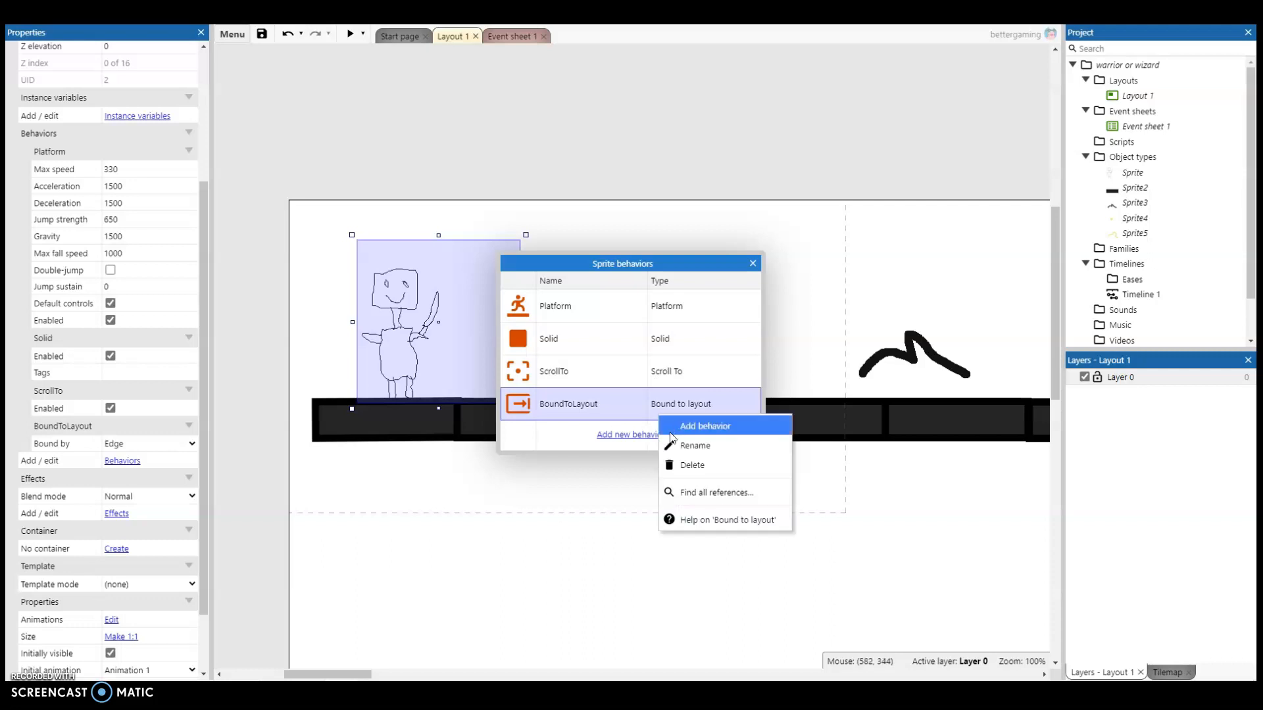
click(682, 464)
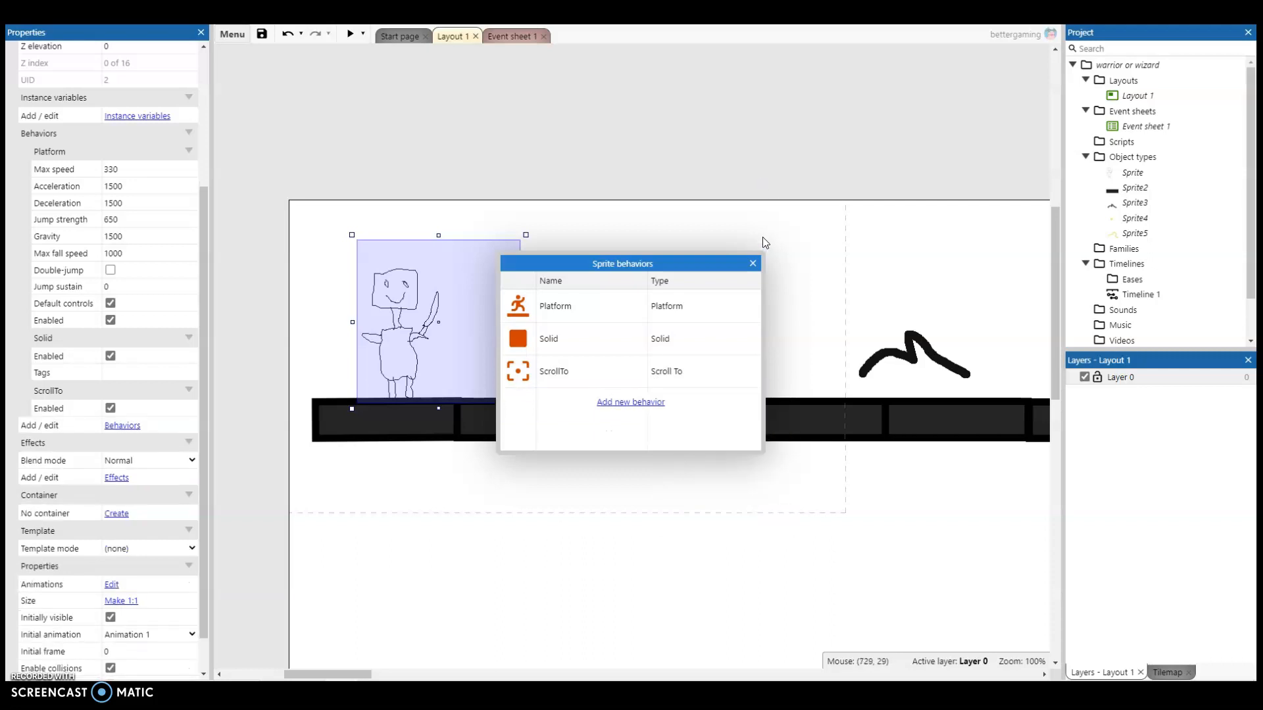
click(753, 264)
click(386, 154)
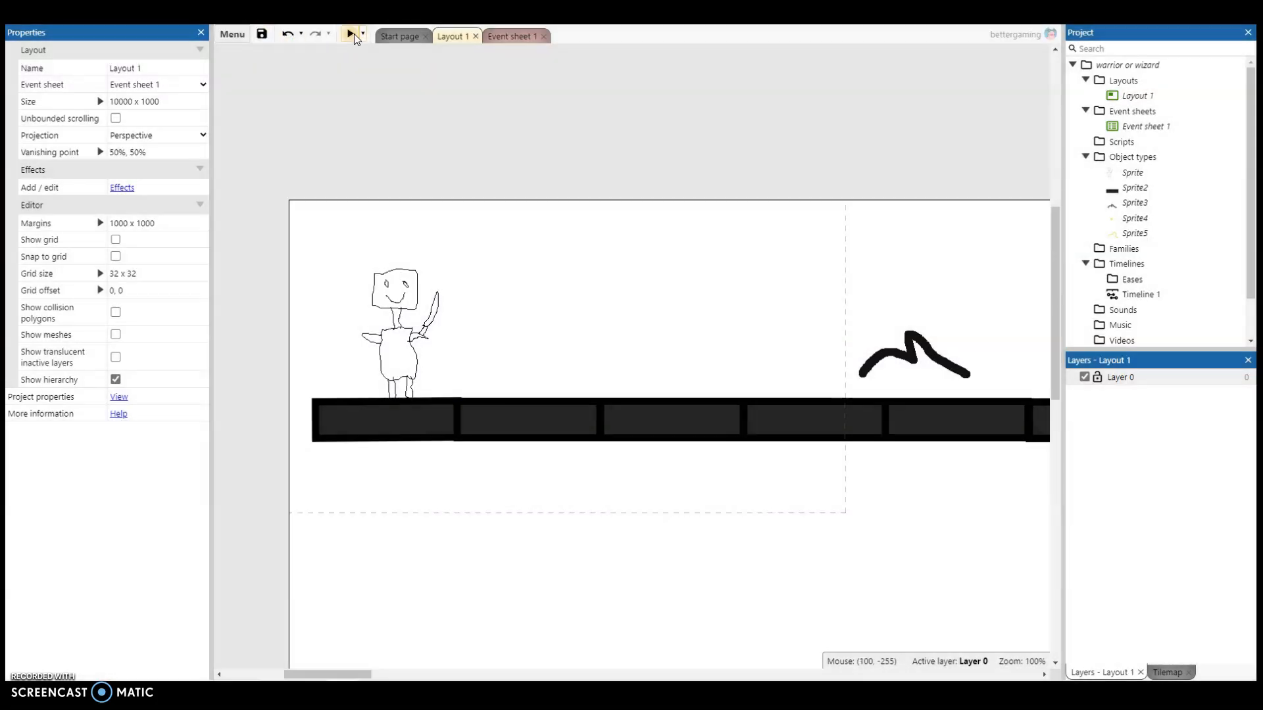
Save the project, preview the layout, test the character's jumping and running up to the black hill, and close the preview.
key(ctrl+s)
click(349, 36)
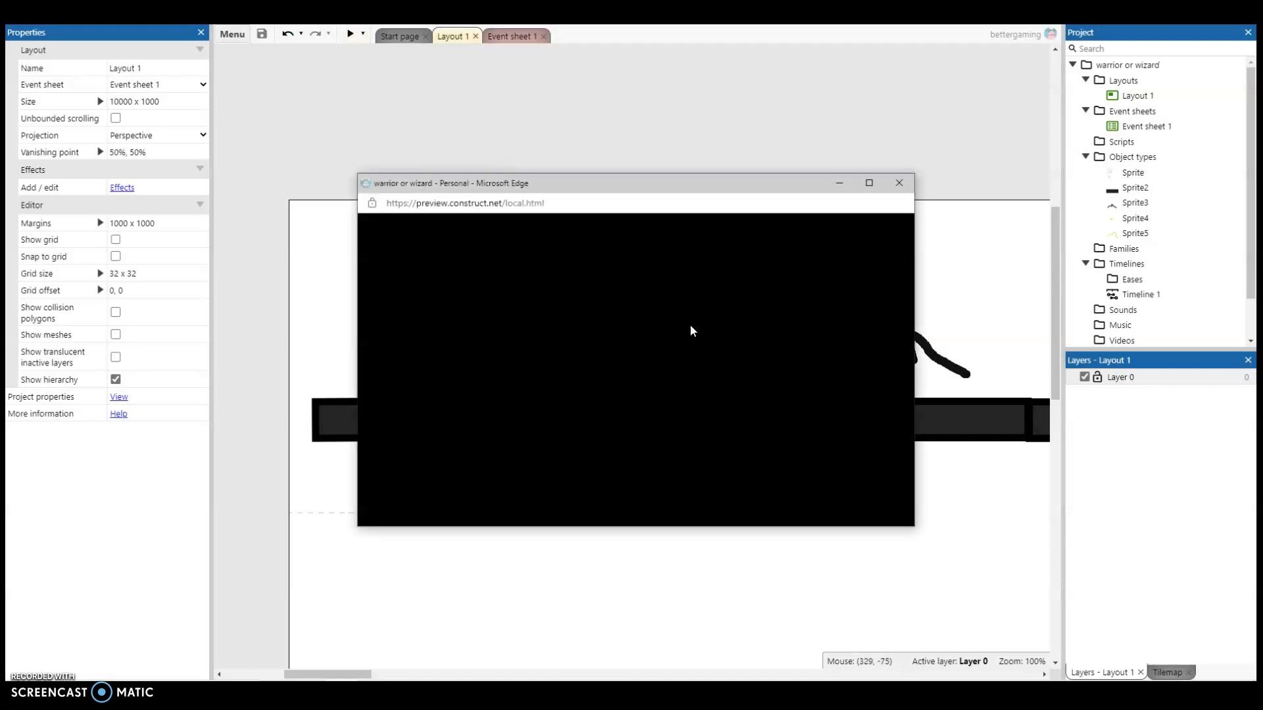
key(Up)
key(Right)
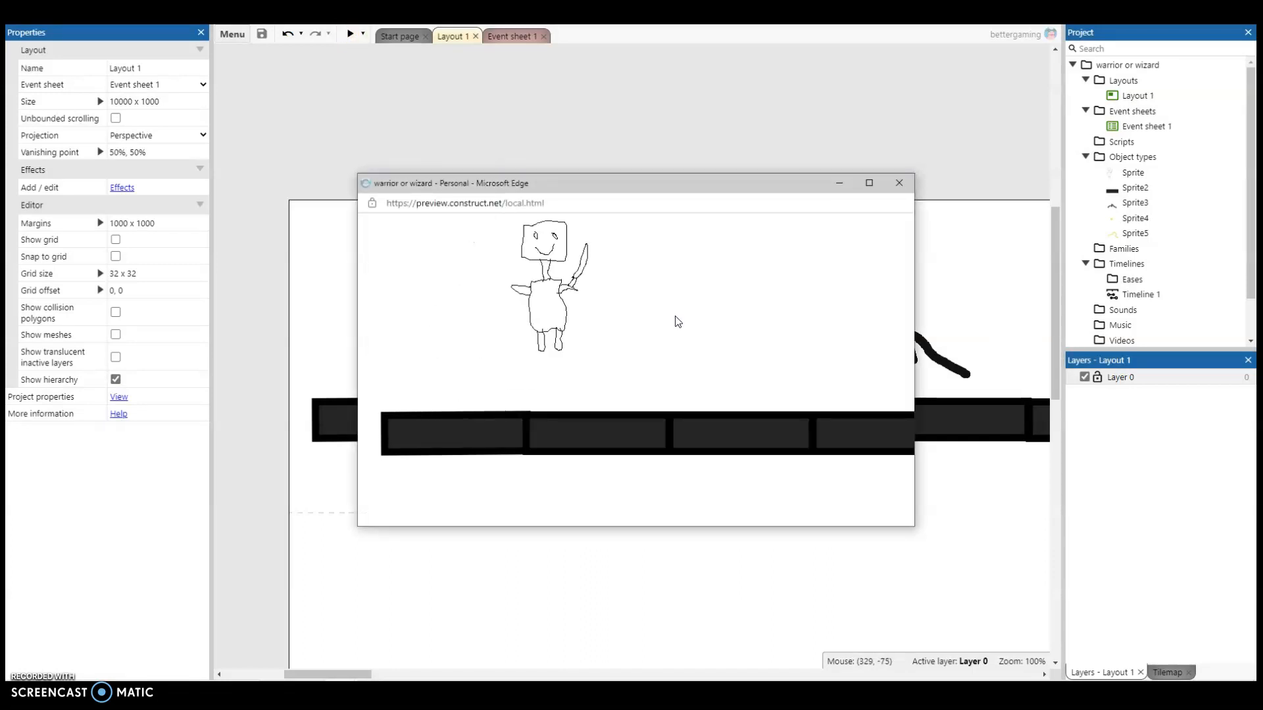
key(Right)
key(Up)
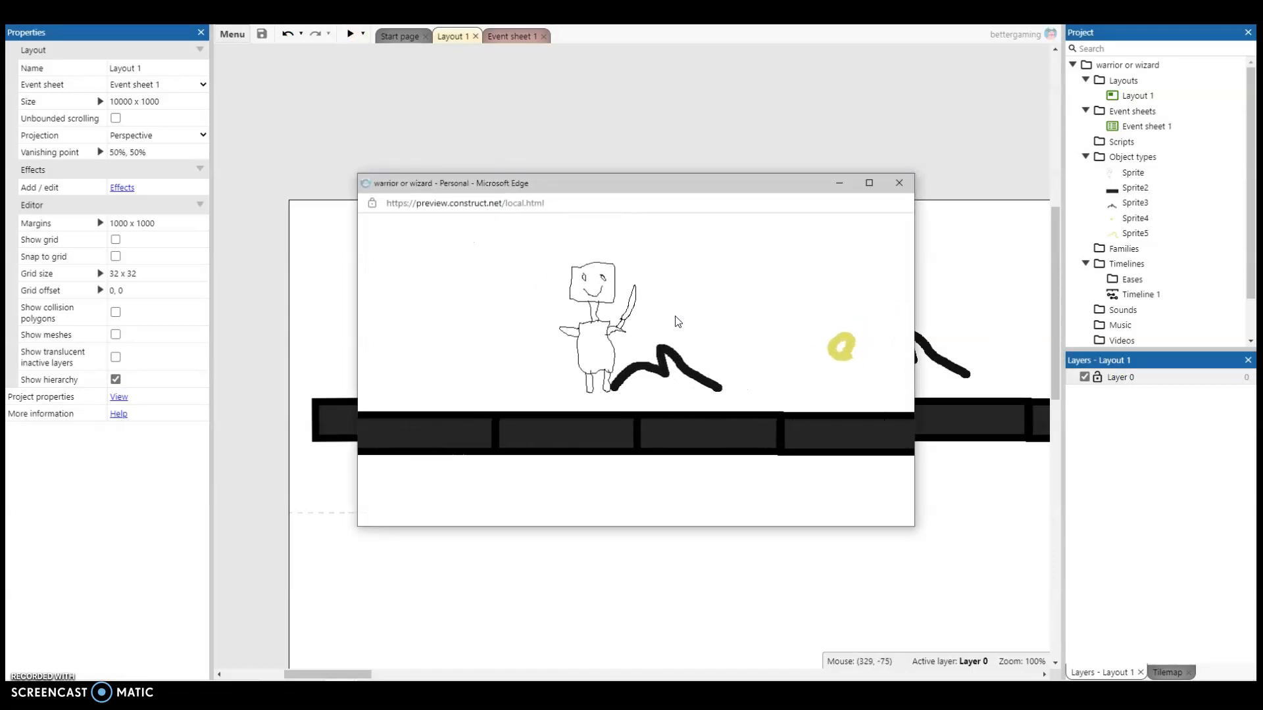
click(899, 183)
Nudge the floor tile beneath the black hill to position 1027, 251 and deselect it.
drag(304, 671, 427, 671)
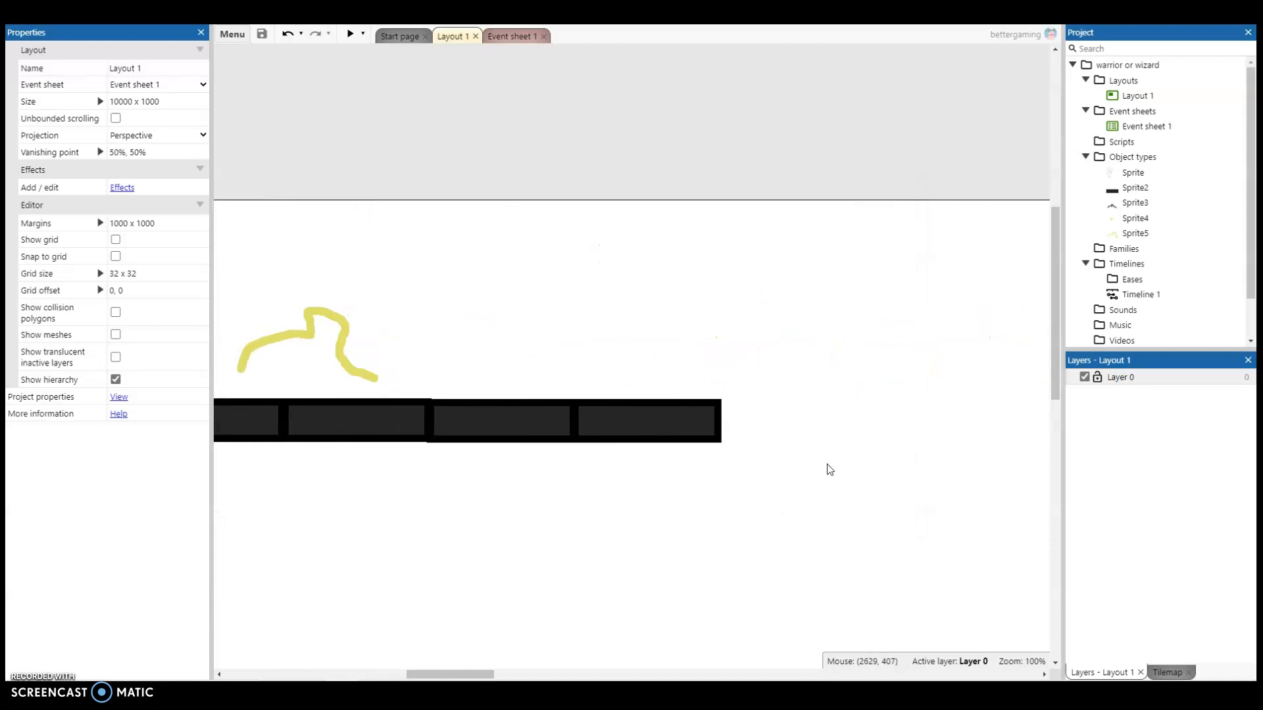
drag(459, 666, 377, 677)
mouse_move(597, 434)
mouse_down()
mouse_move(605, 488)
mouse_move(595, 429)
mouse_up()
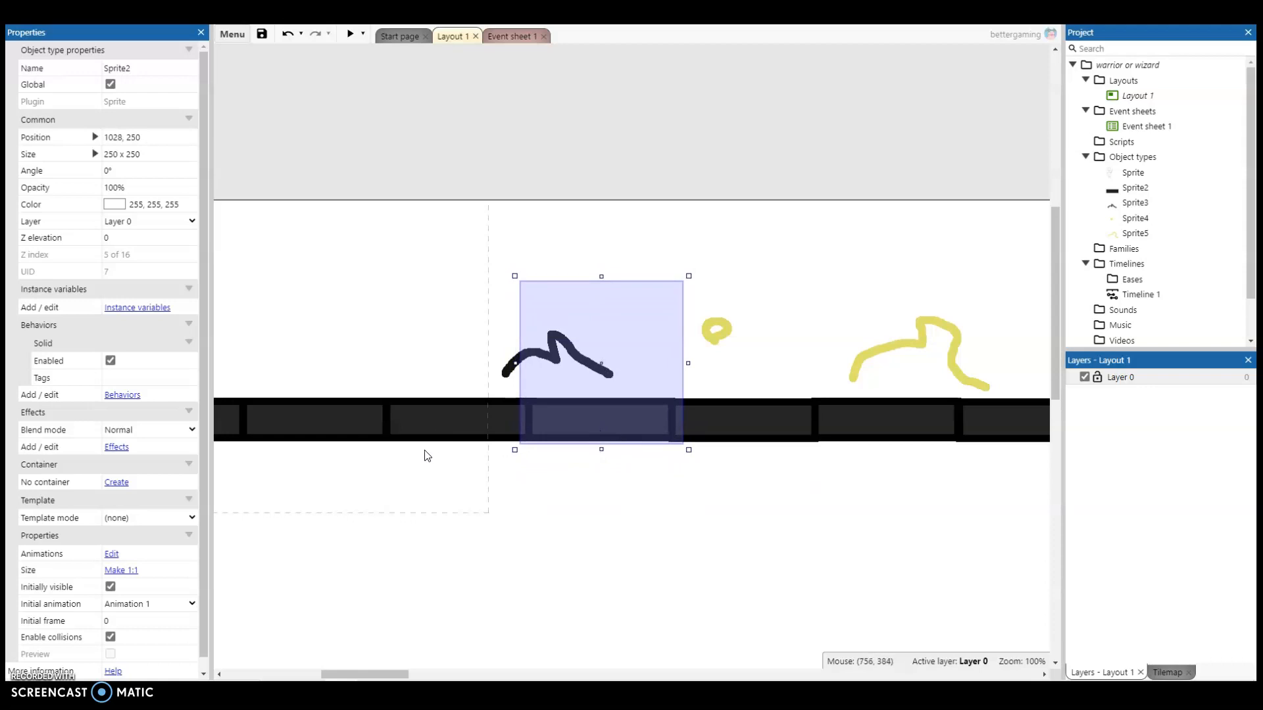
drag(628, 433, 482, 429)
key(ctrl+z)
click(509, 556)
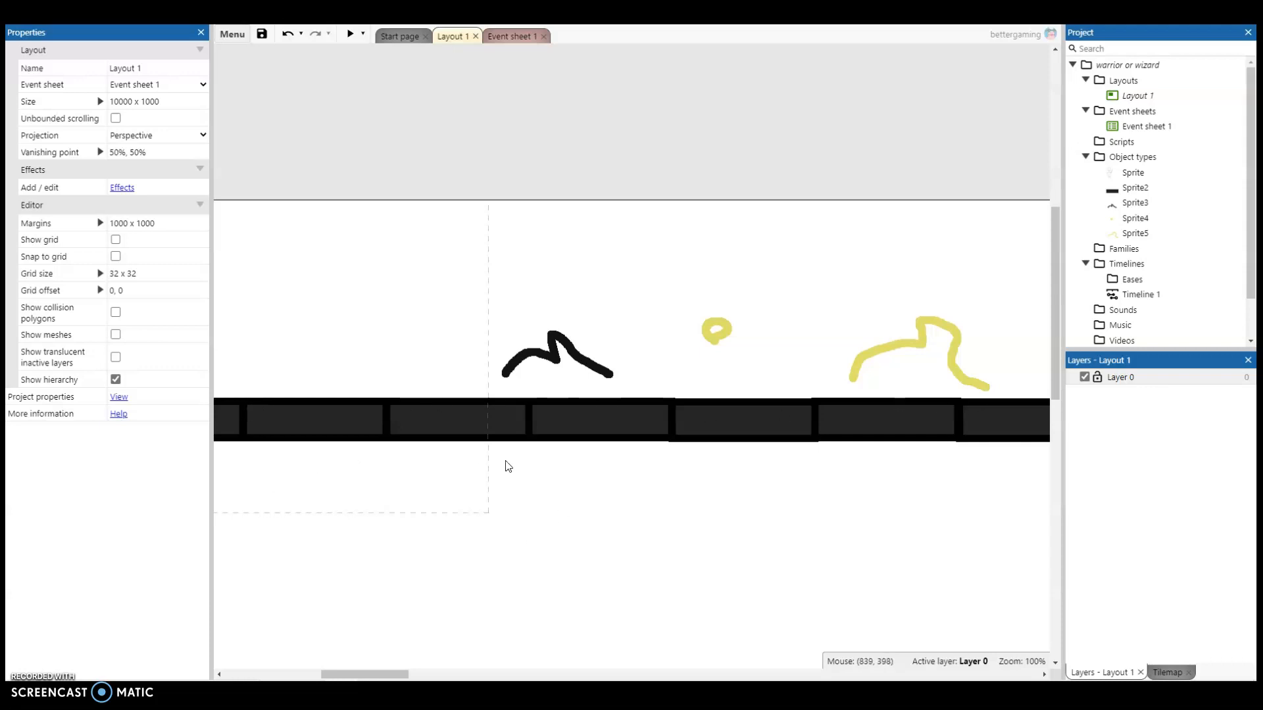
click(574, 427)
drag(570, 427, 573, 426)
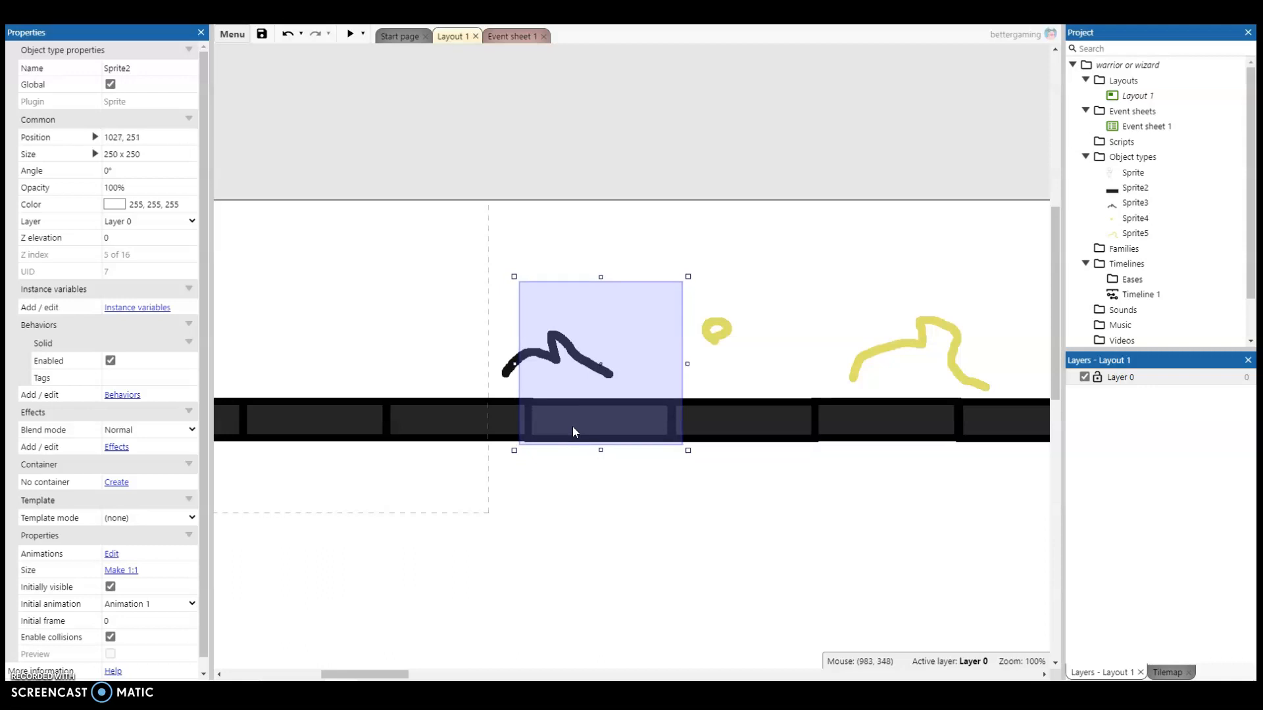
click(570, 576)
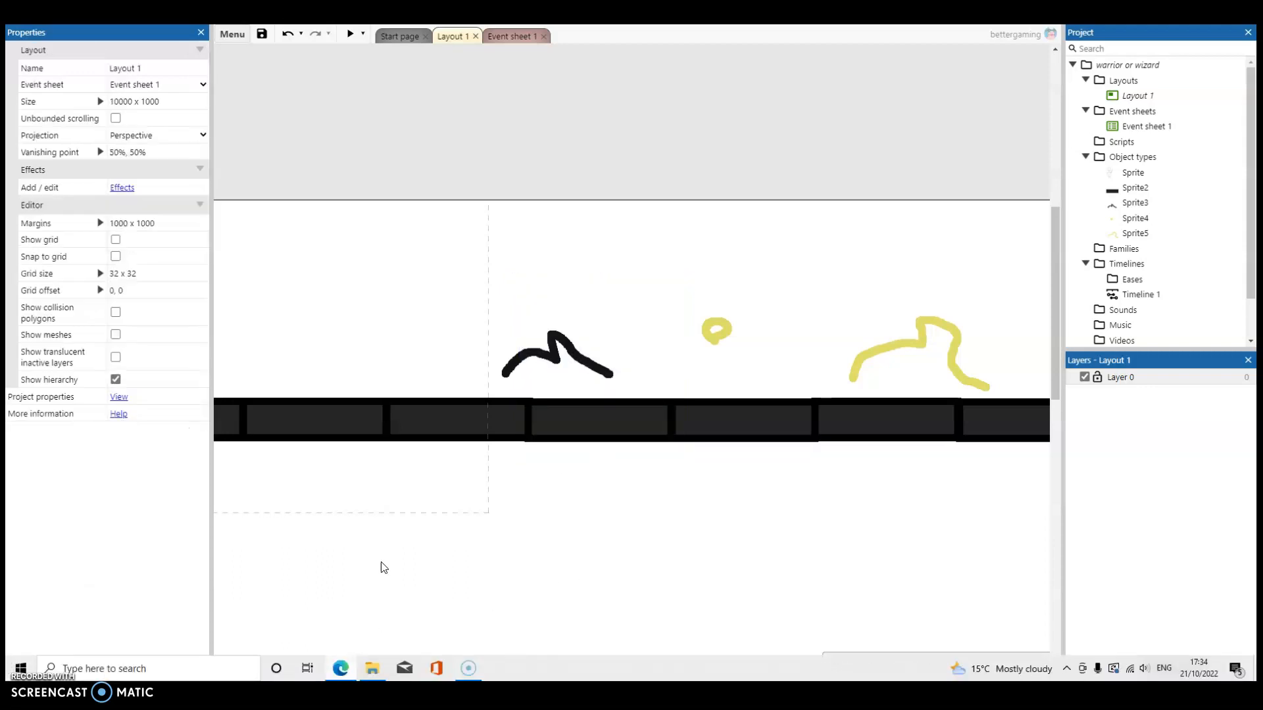
drag(368, 674, 306, 672)
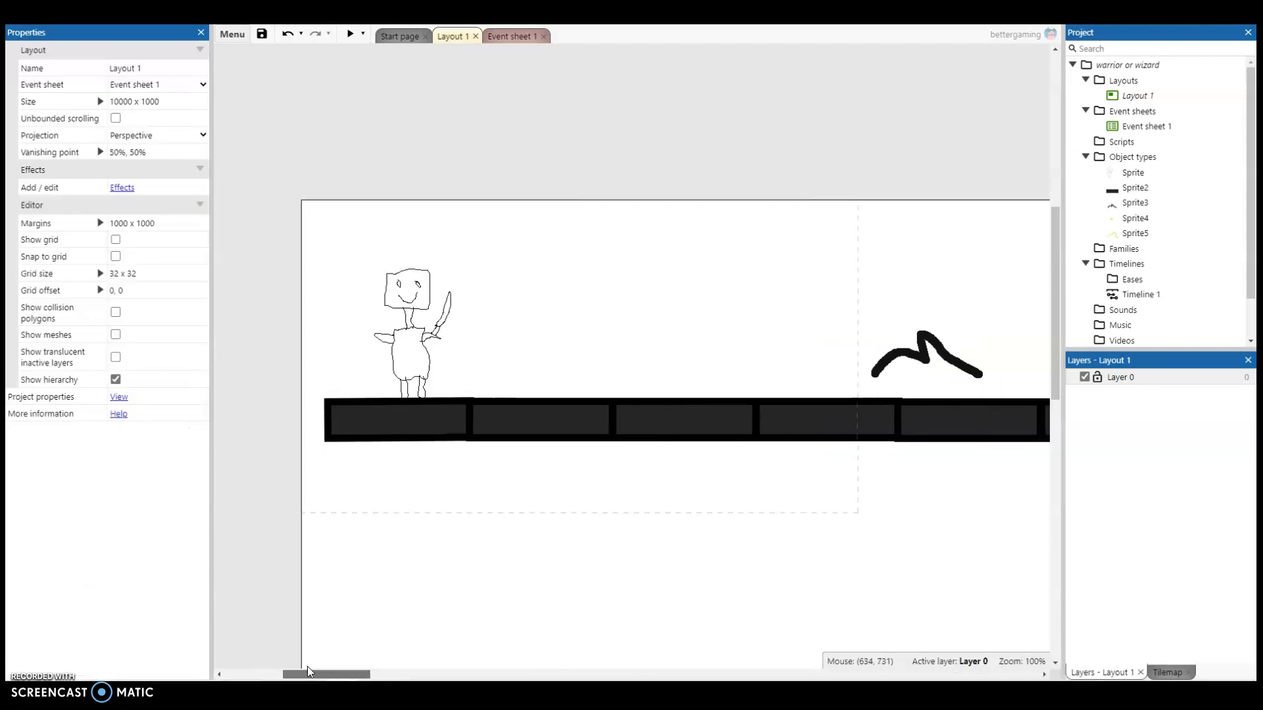
click(112, 190)
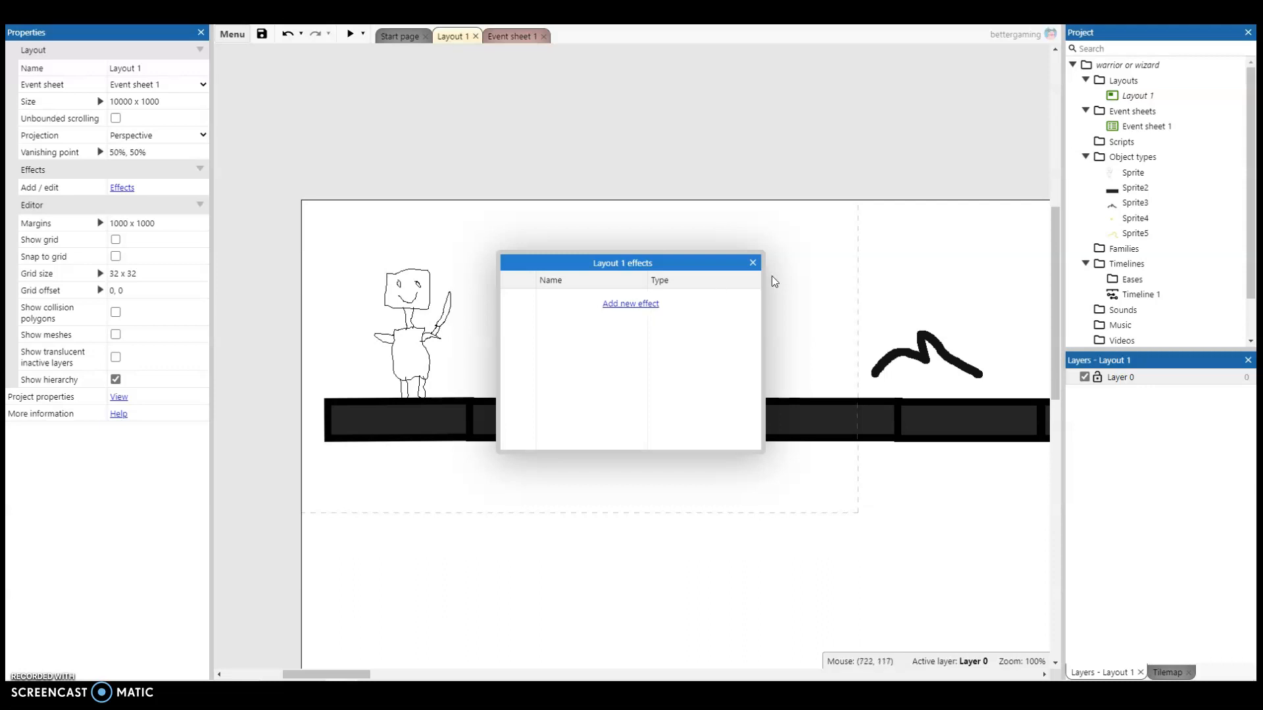
click(752, 264)
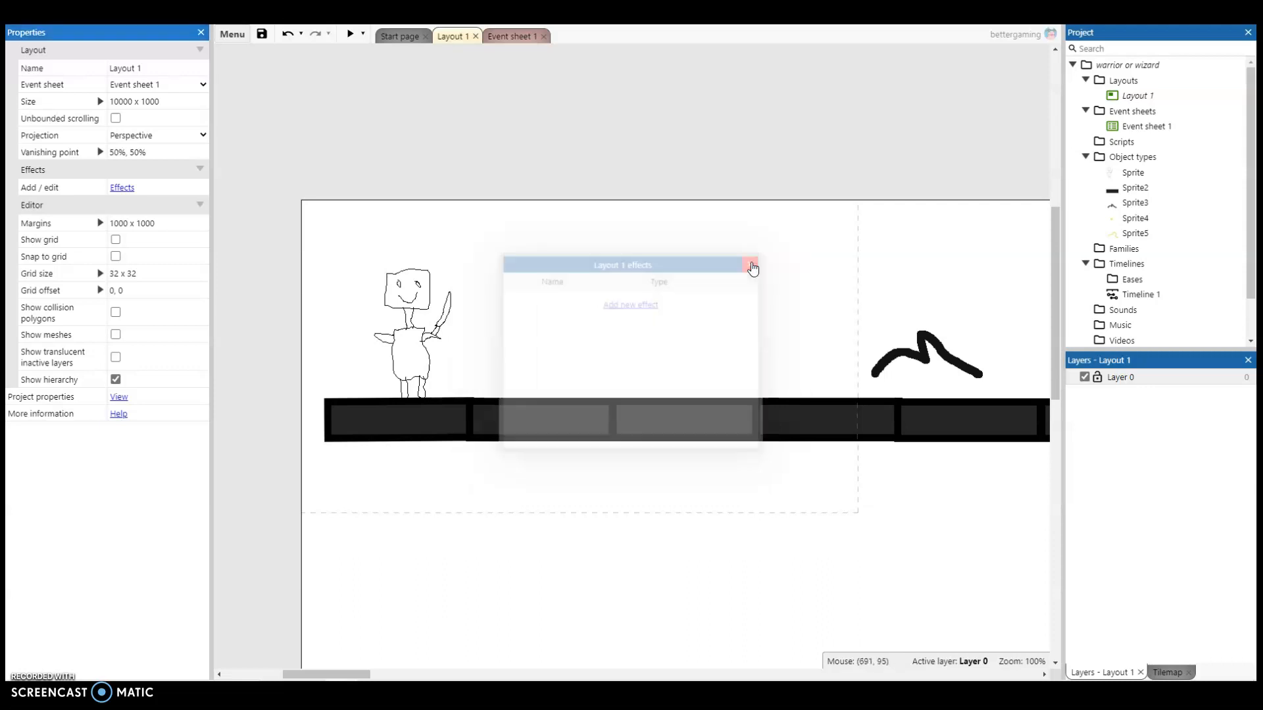
Insert a new Sprite object below the start of the floor, at about 195, 595.
right_click(386, 530)
click(421, 388)
scroll(625, 414, down, 3)
scroll(626, 414, down, 2)
click(665, 371)
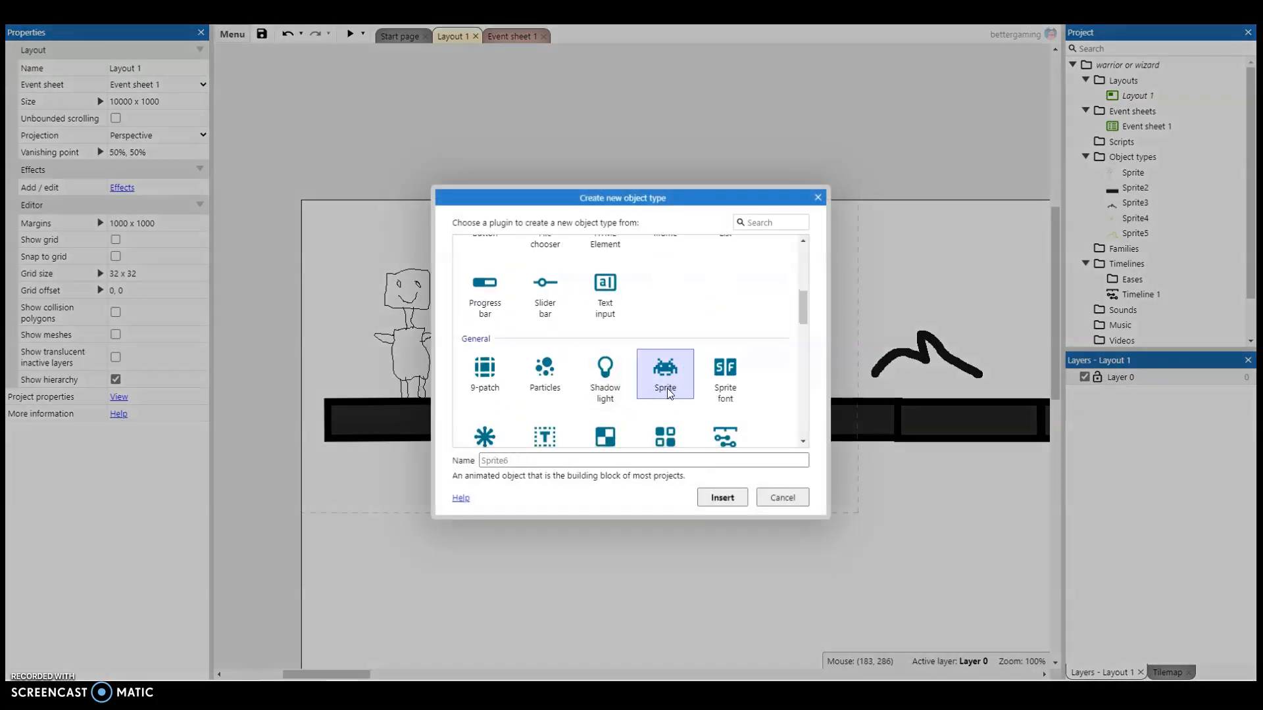
scroll(626, 408, up, 3)
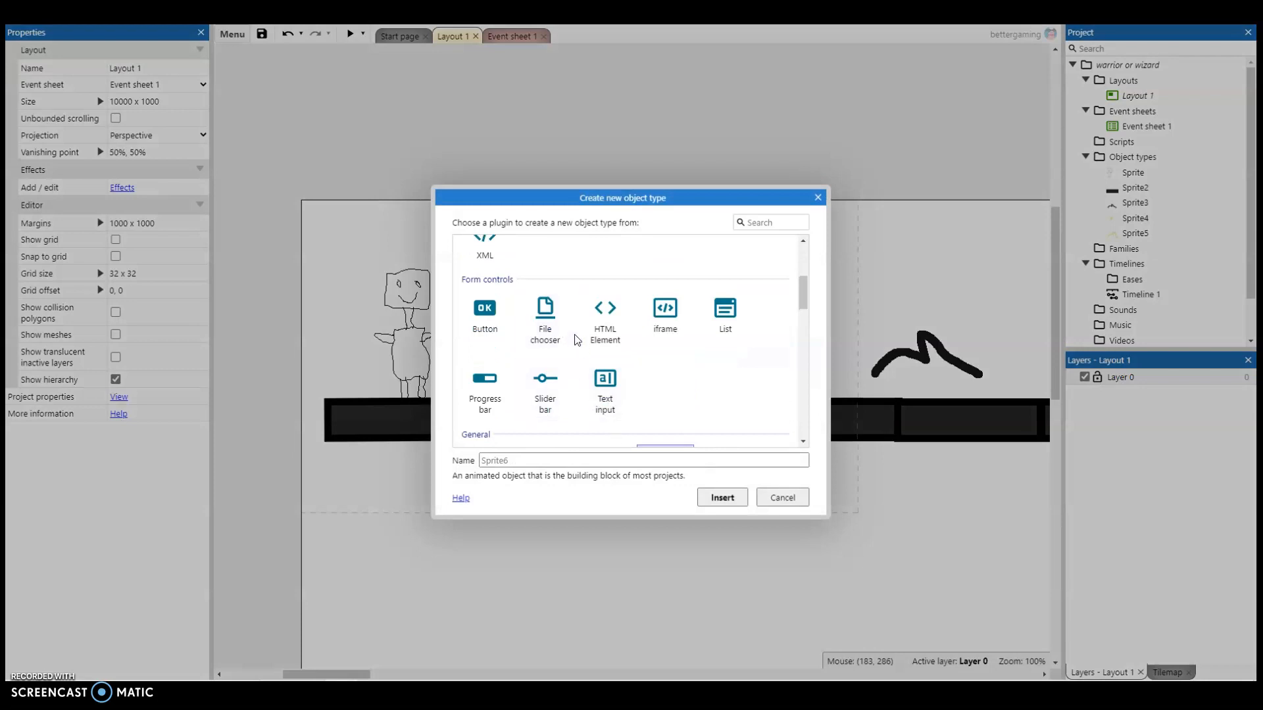
scroll(579, 339, up, 2)
scroll(566, 276, down, 5)
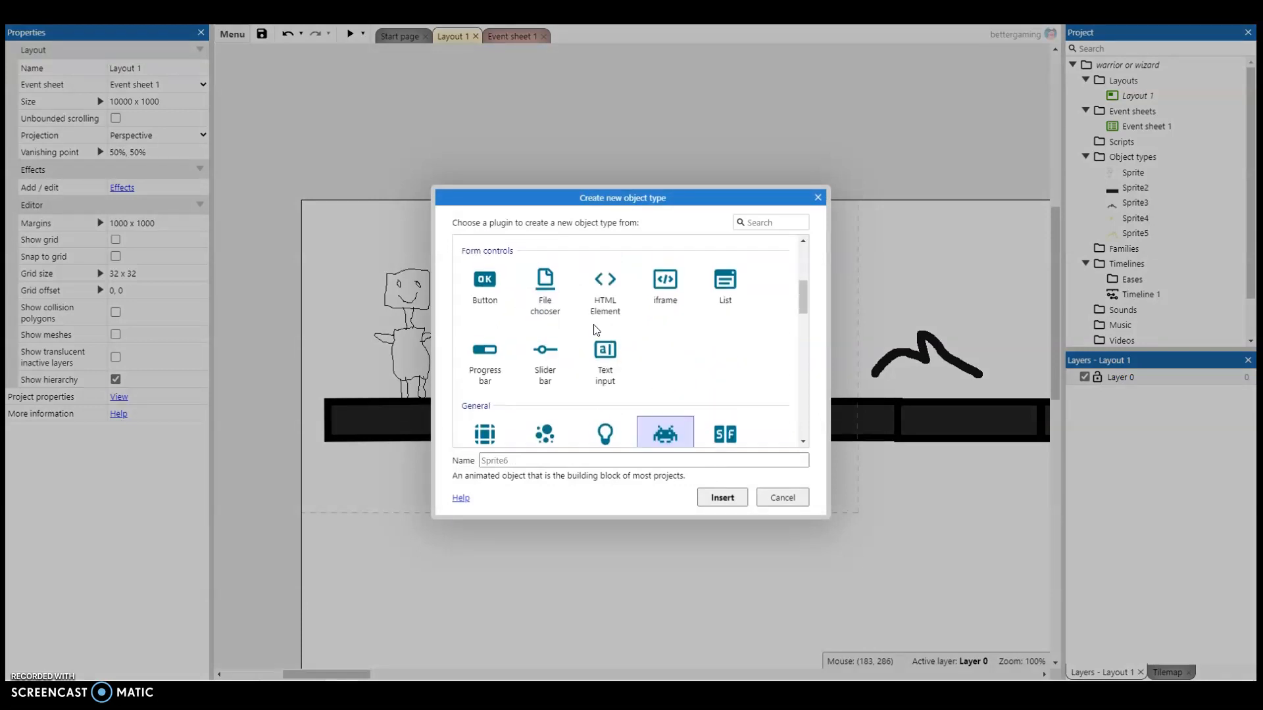
click(722, 498)
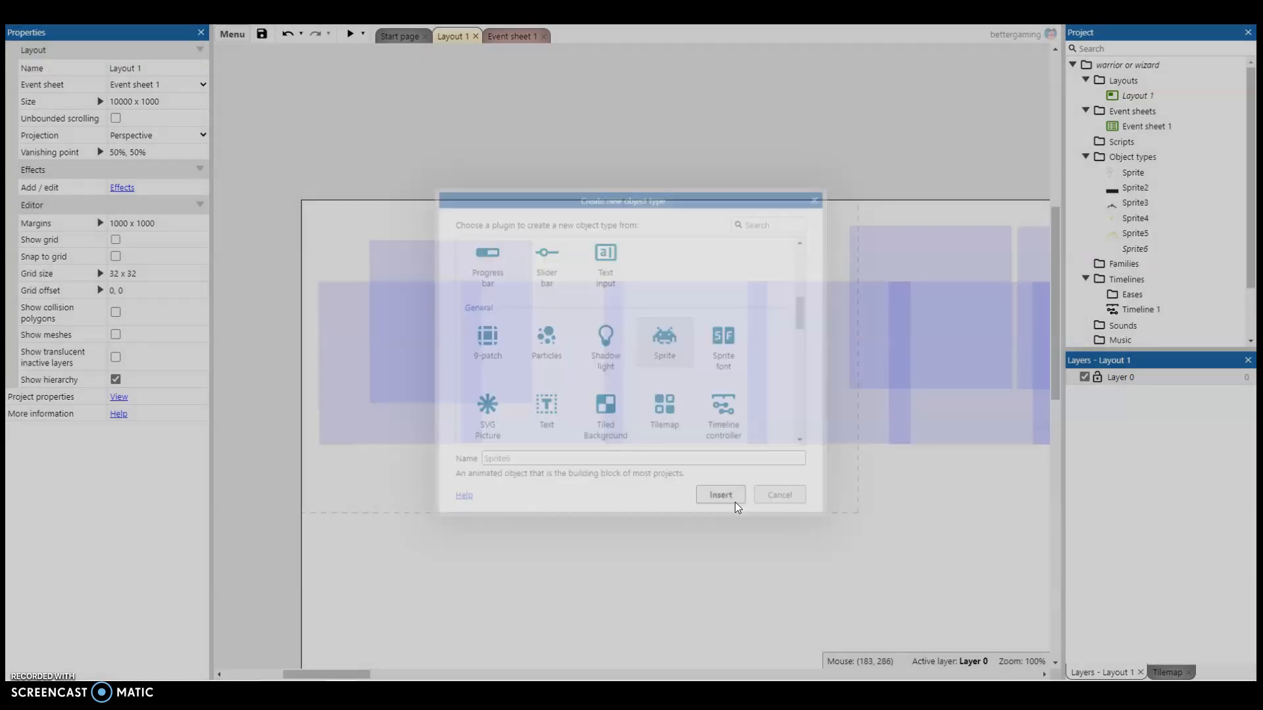
click(429, 591)
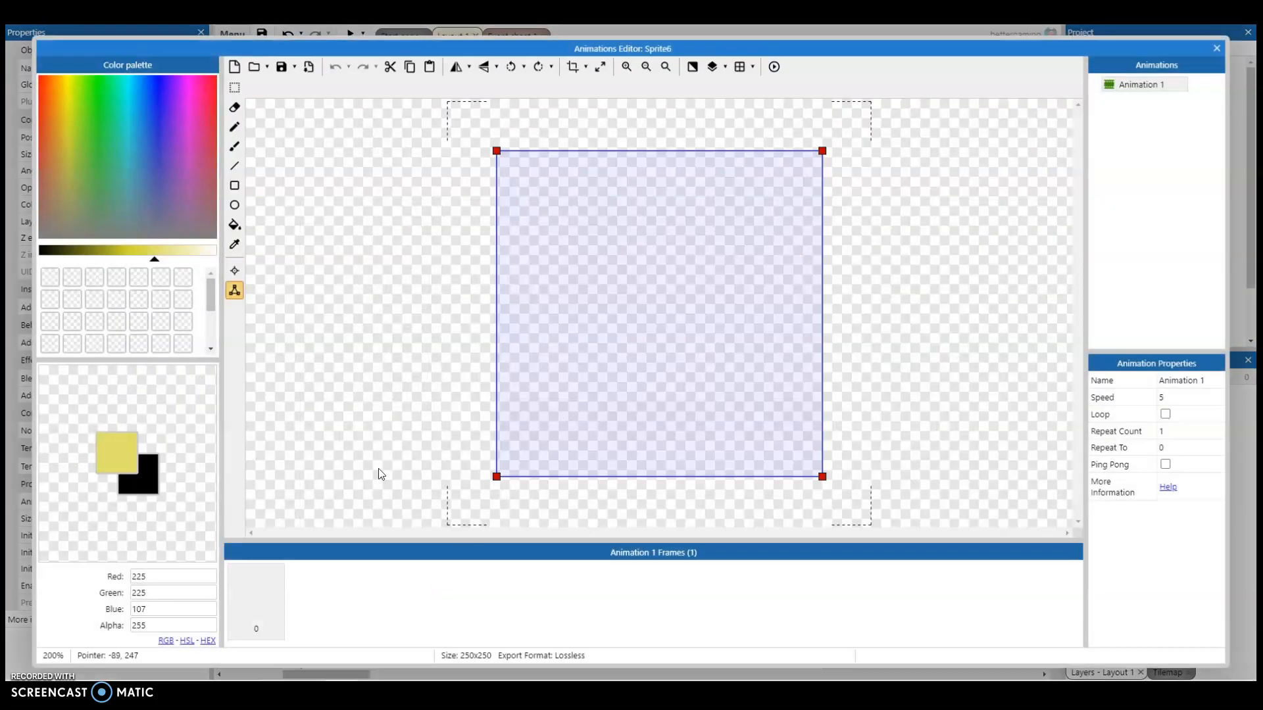
Draw a thick, nearly horizontal green line (RGB 103, 227, 145) across the lower half of the sprite's image.
drag(116, 194, 108, 123)
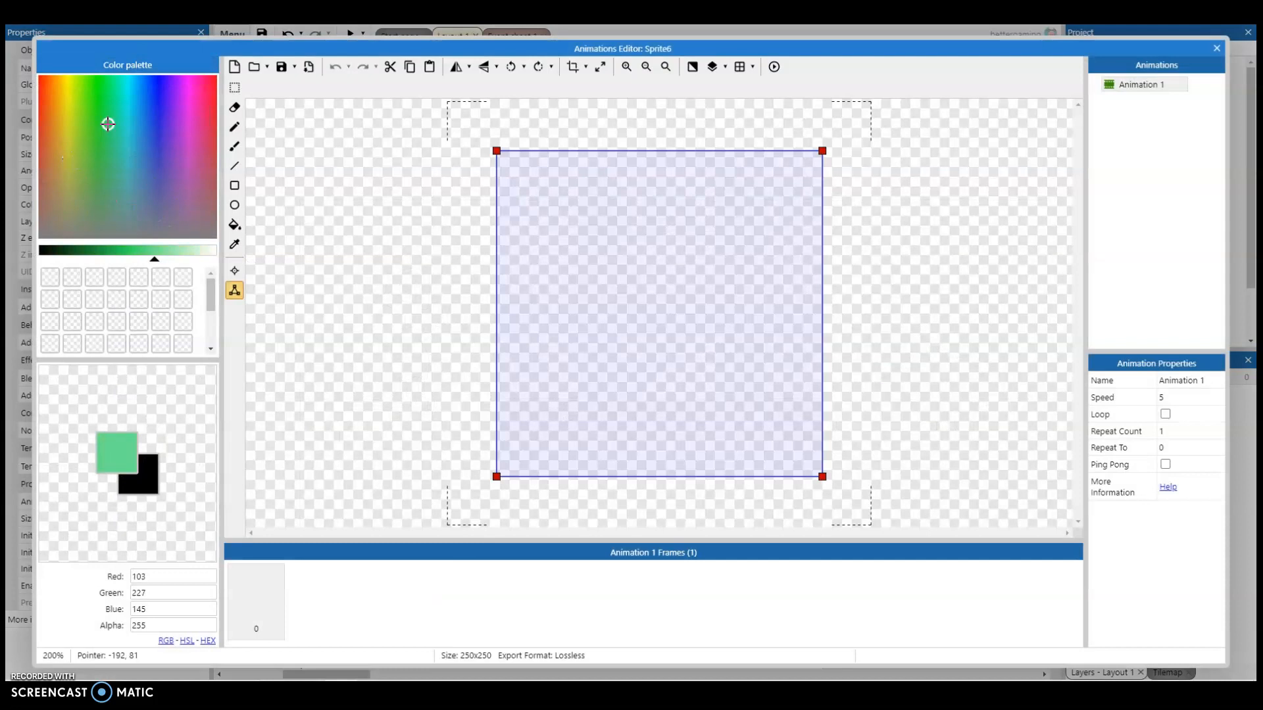
click(234, 167)
mouse_move(550, 339)
mouse_down()
mouse_move(649, 368)
mouse_move(739, 317)
mouse_move(760, 338)
mouse_move(810, 335)
mouse_move(767, 350)
mouse_move(619, 350)
mouse_up()
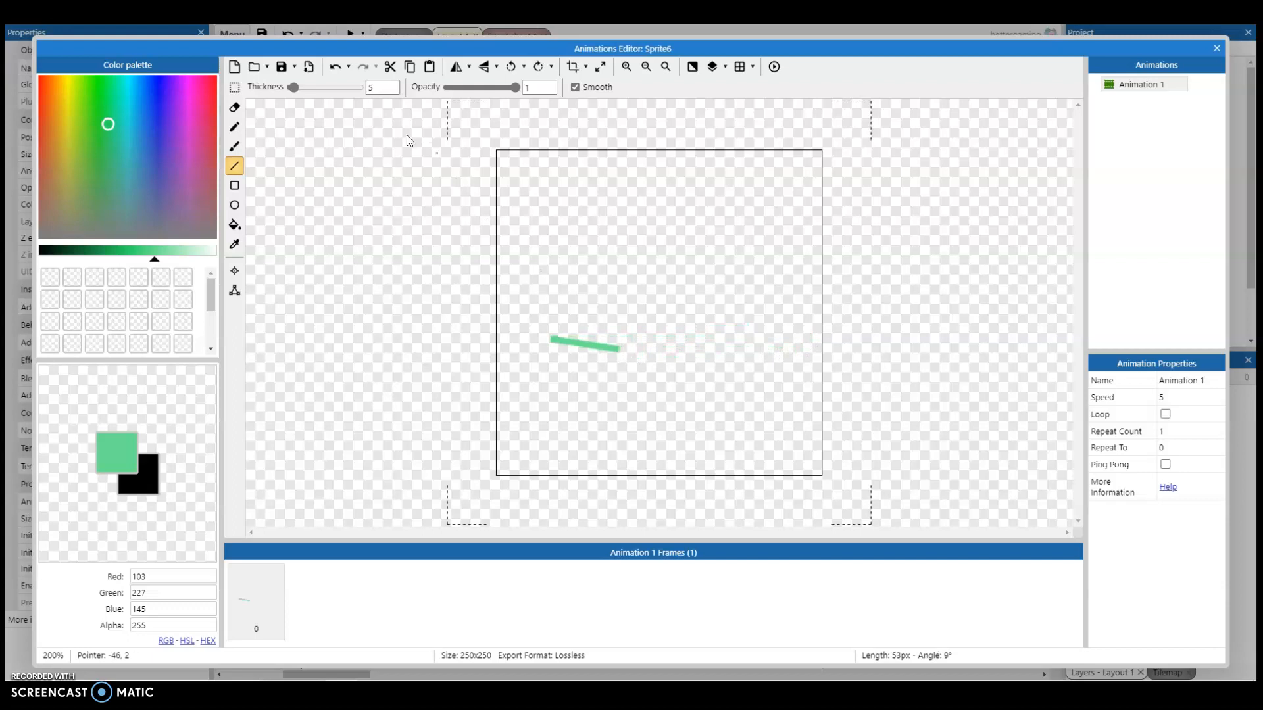
key(ctrl+z)
drag(294, 88, 305, 87)
mouse_move(526, 373)
mouse_down()
mouse_move(760, 389)
mouse_move(817, 372)
mouse_up()
Fit the sprite's collision polygon to the green bar by moving its four points onto the bar's corners.
click(228, 296)
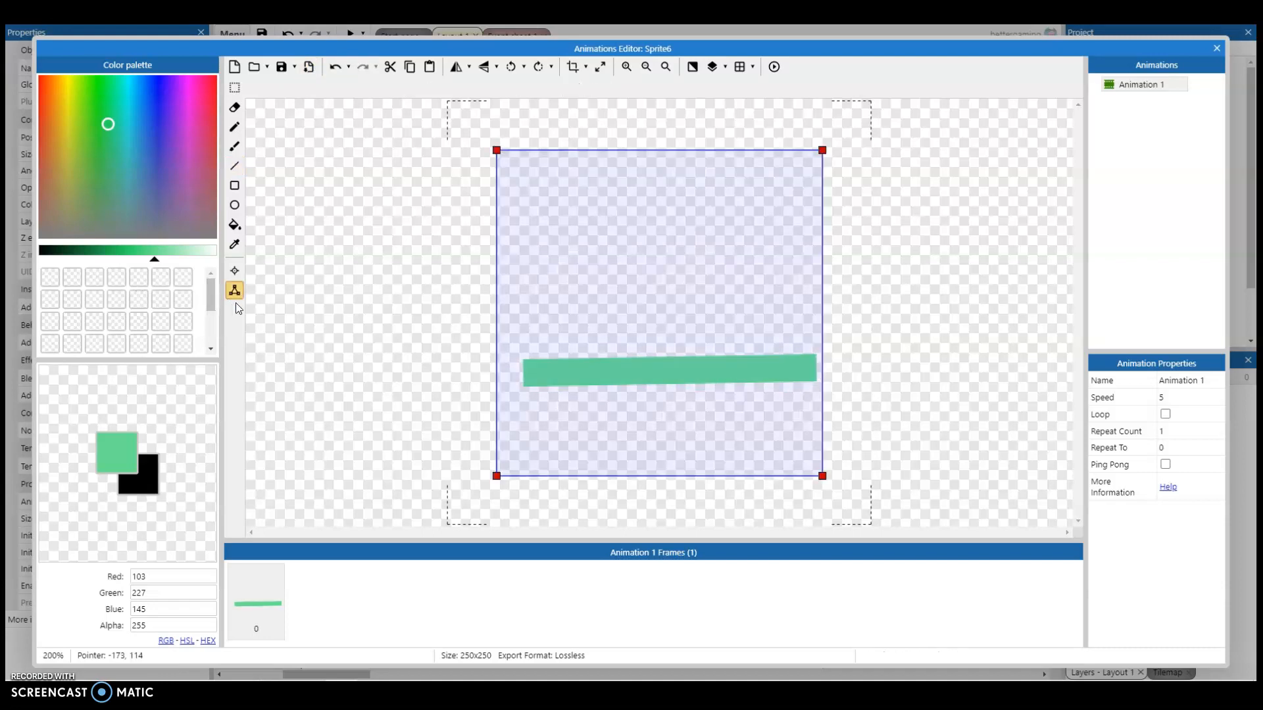
drag(496, 150, 523, 358)
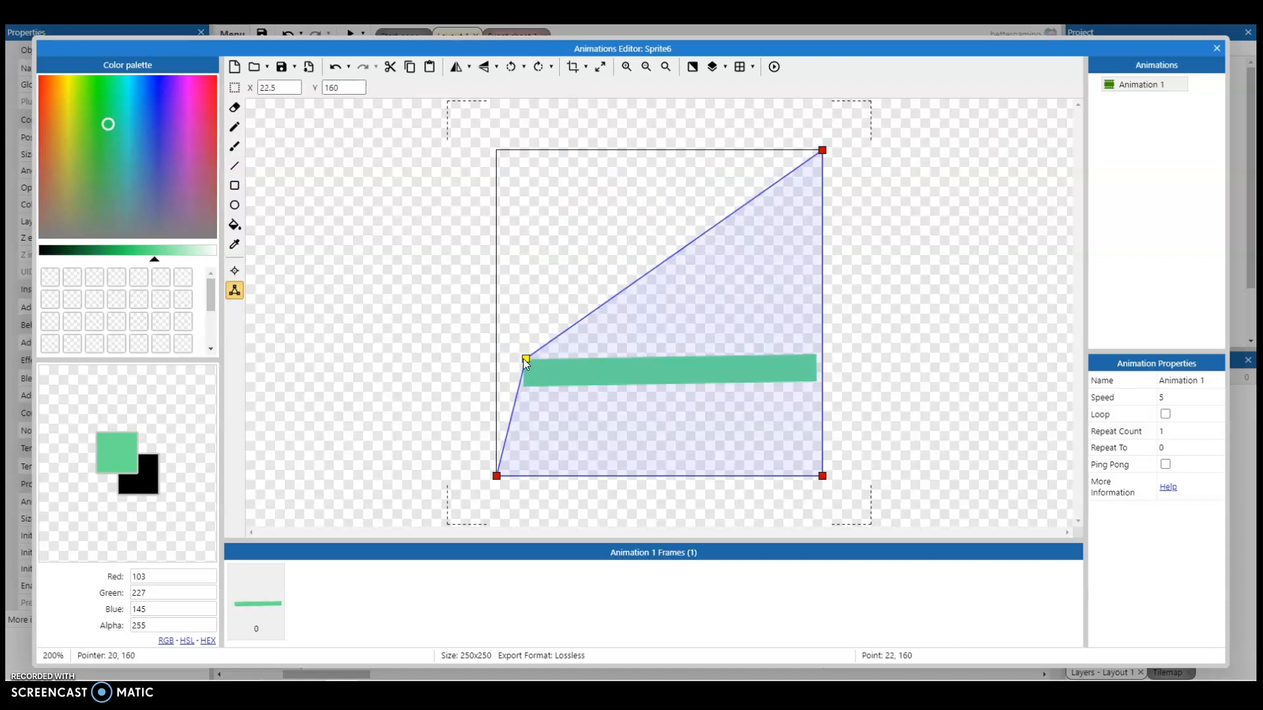
drag(496, 481, 524, 361)
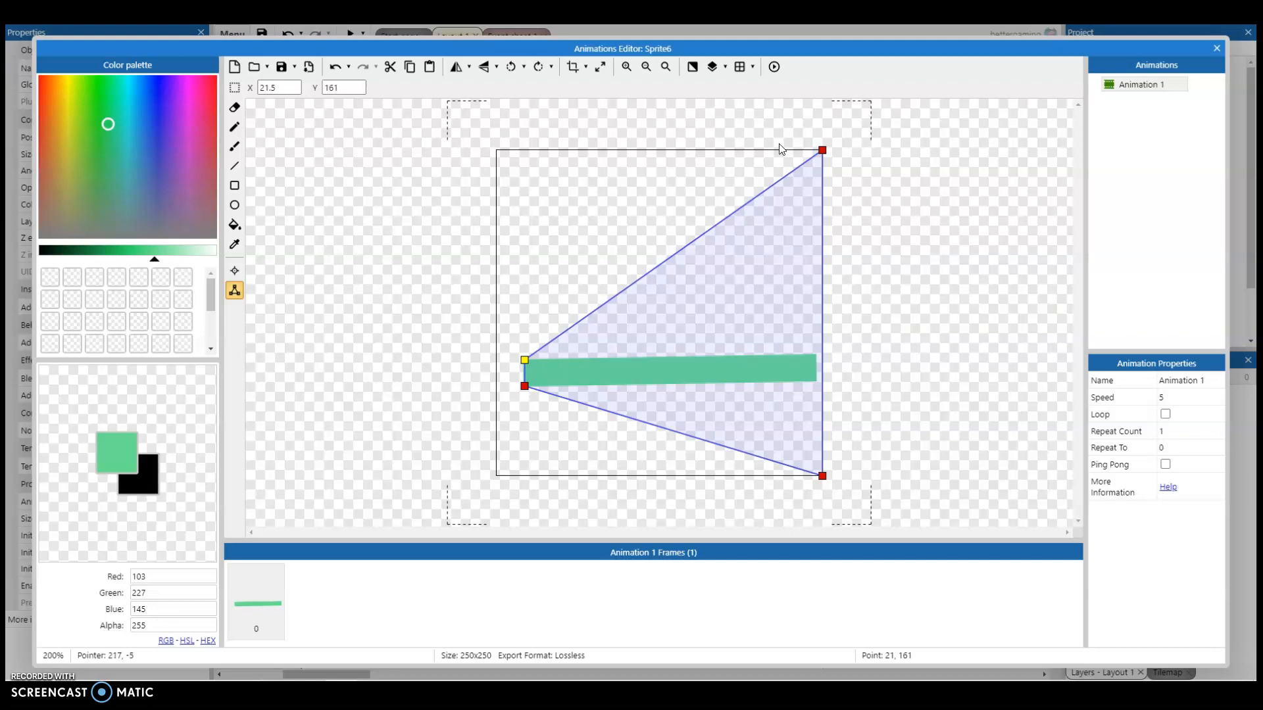
drag(822, 150, 823, 352)
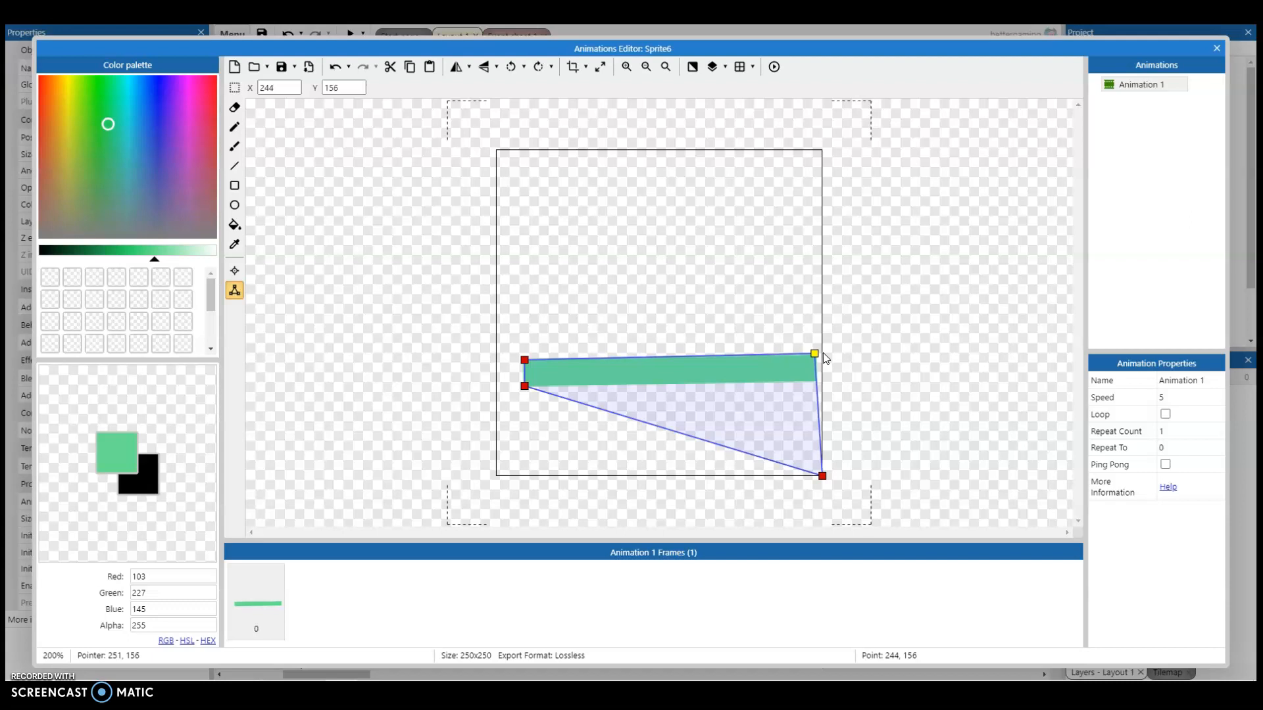
drag(825, 476, 820, 388)
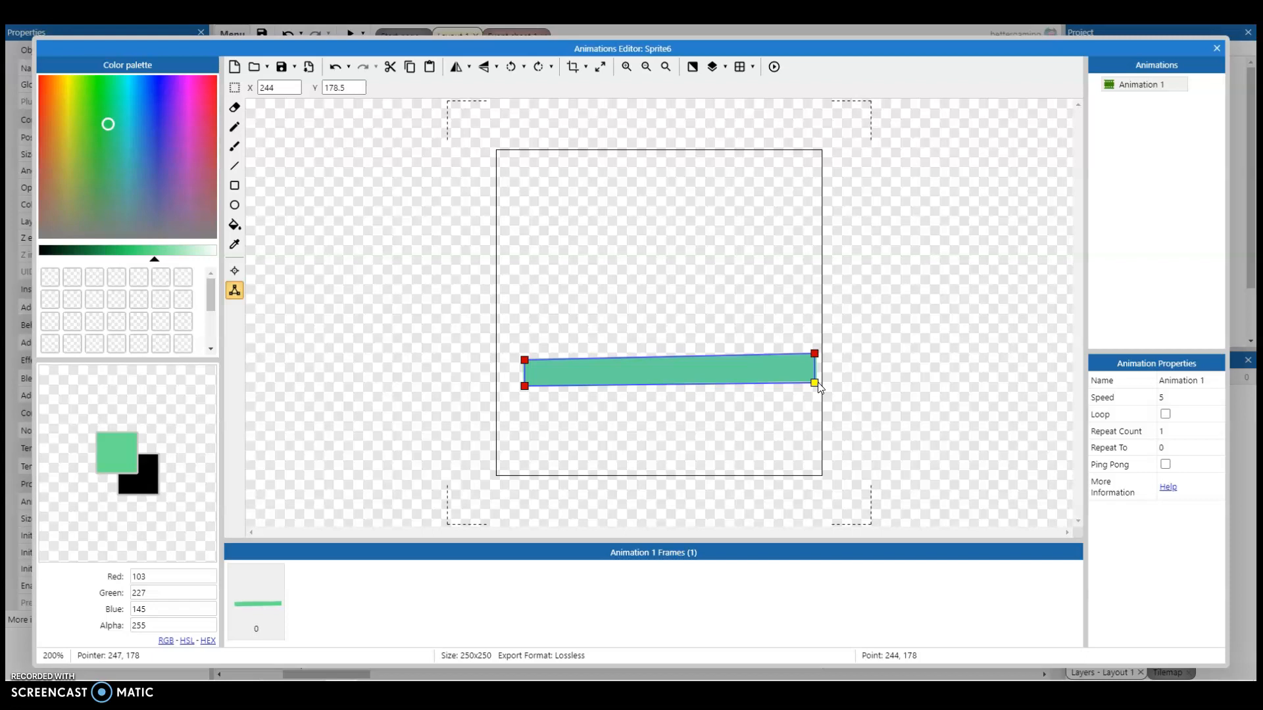
Save the green bar image under the name turco and close the animations editor.
click(279, 68)
text(turco)
key(Return)
click(1217, 48)
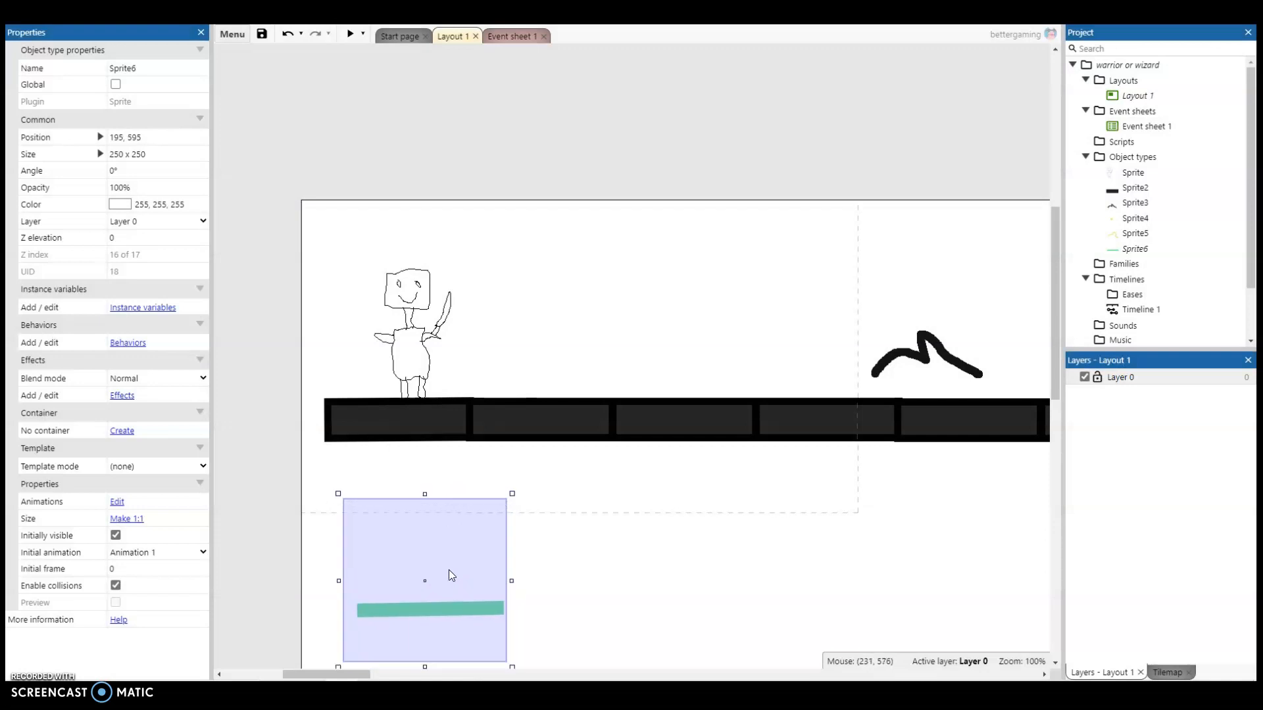
Move the green platform to about 156, 562 below the floor's start and add the Solid behavior to it.
drag(451, 576, 427, 552)
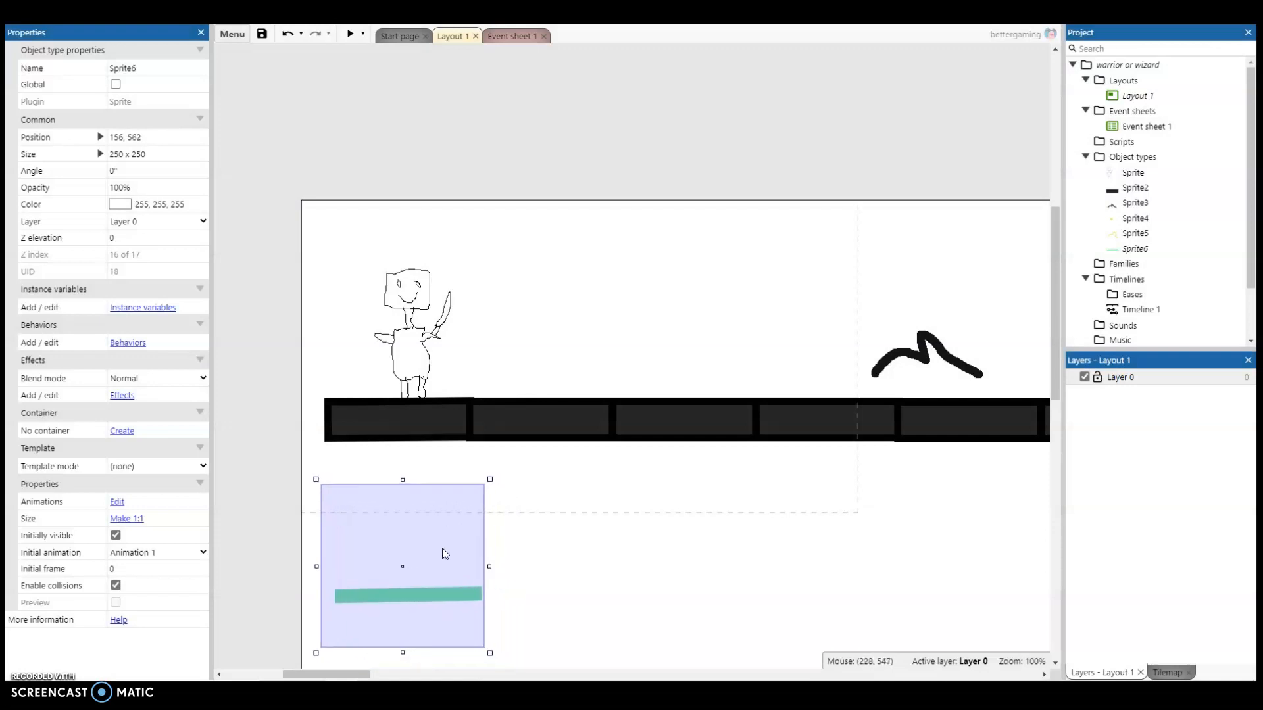
scroll(498, 536, down, 3)
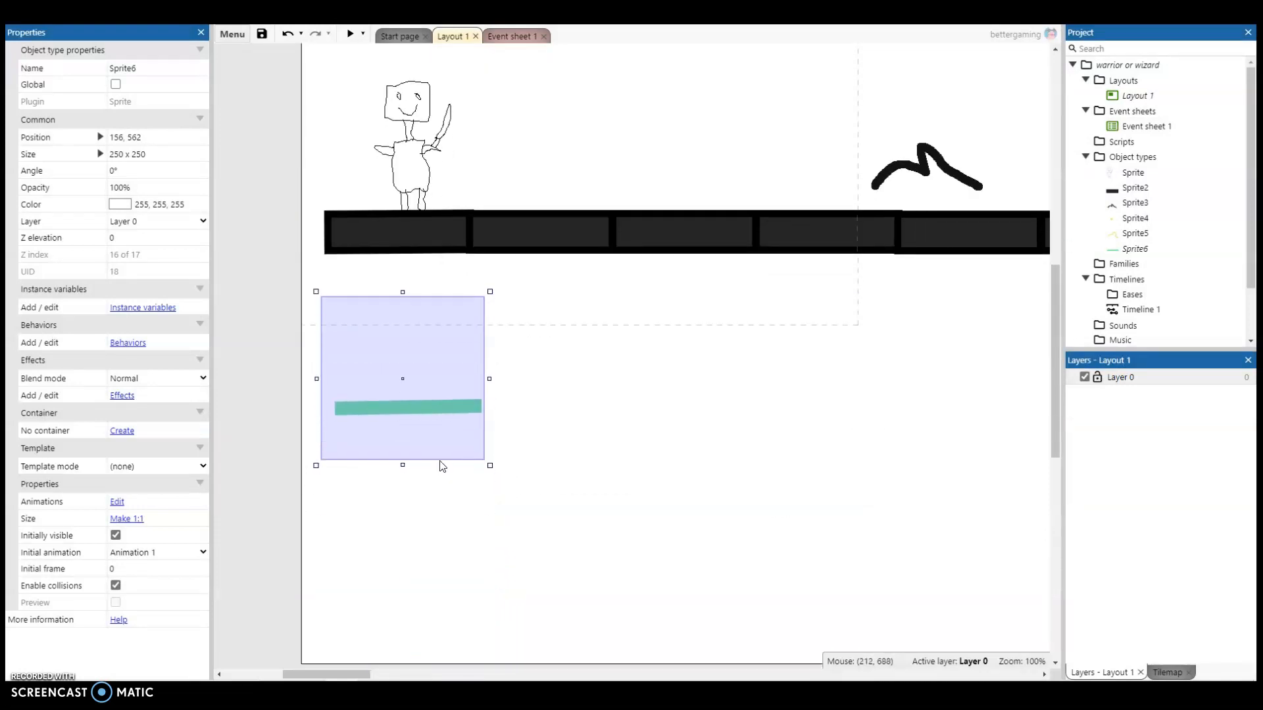
right_click(437, 401)
click(436, 418)
right_click(437, 418)
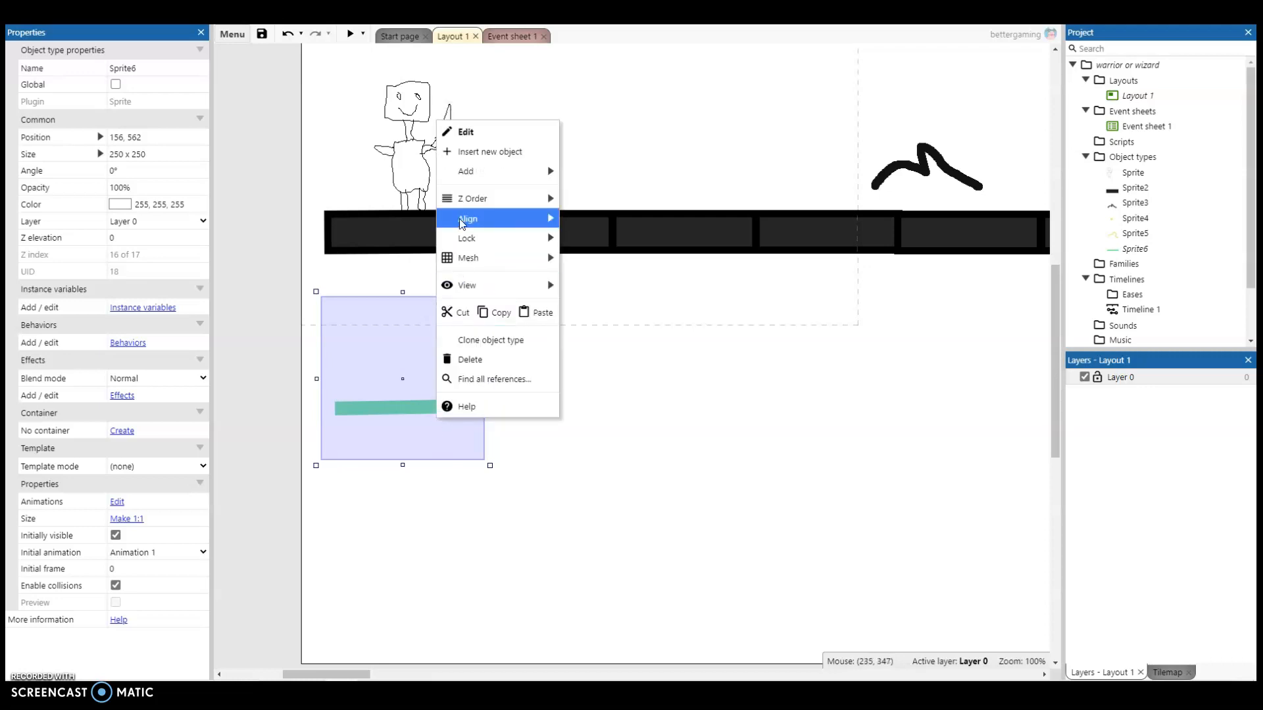
mouse_move(513, 171)
click(586, 200)
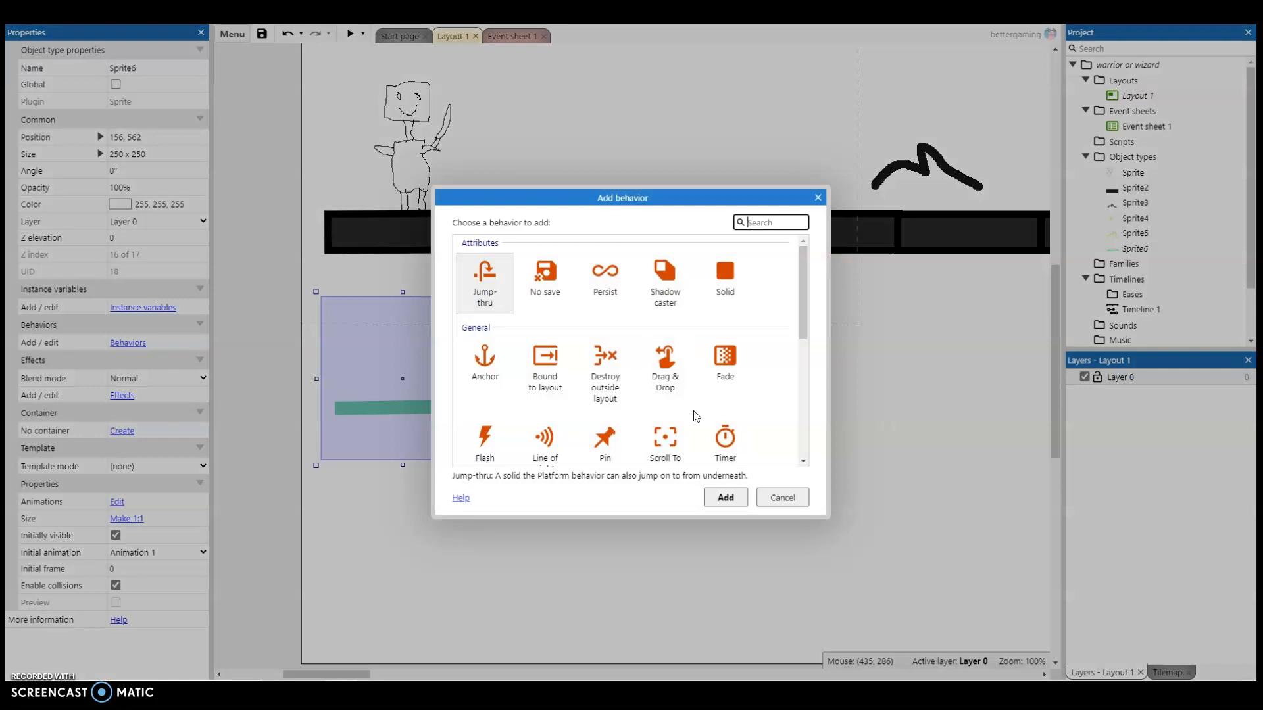
click(727, 290)
click(725, 498)
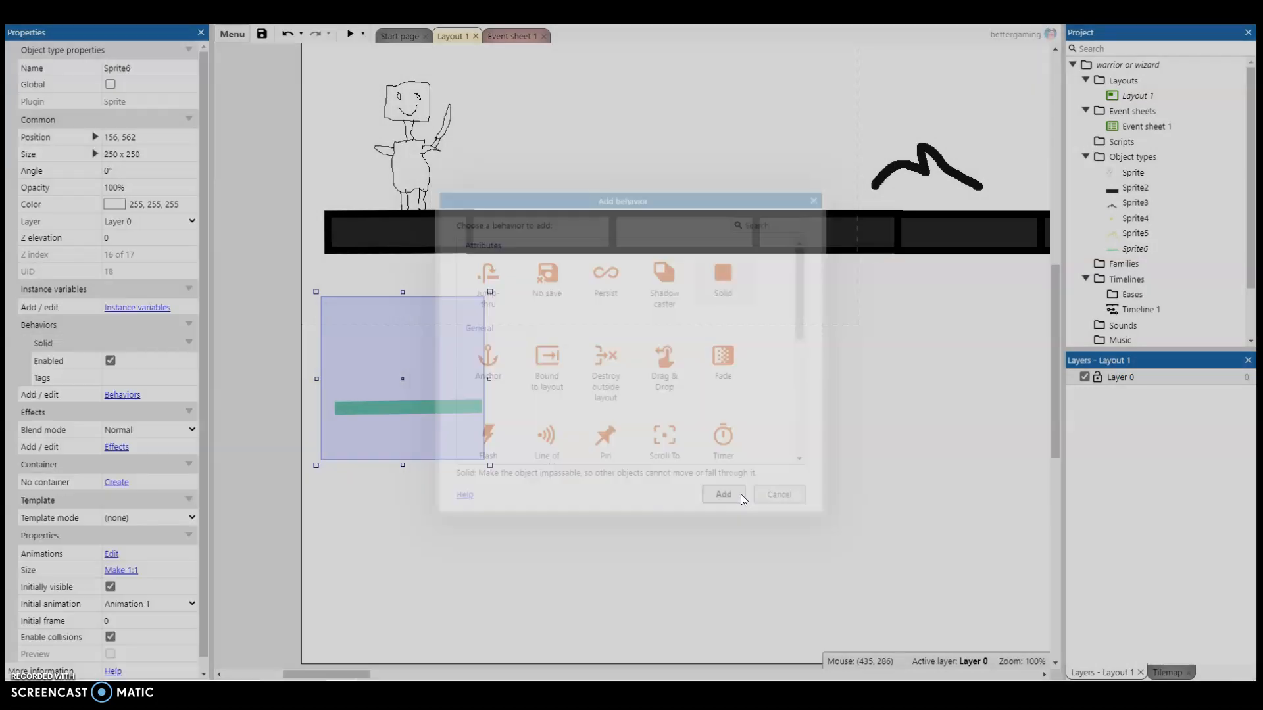
Copy the green platform and paste a duplicate beside it at about 363, 594.
mouse_move(384, 683)
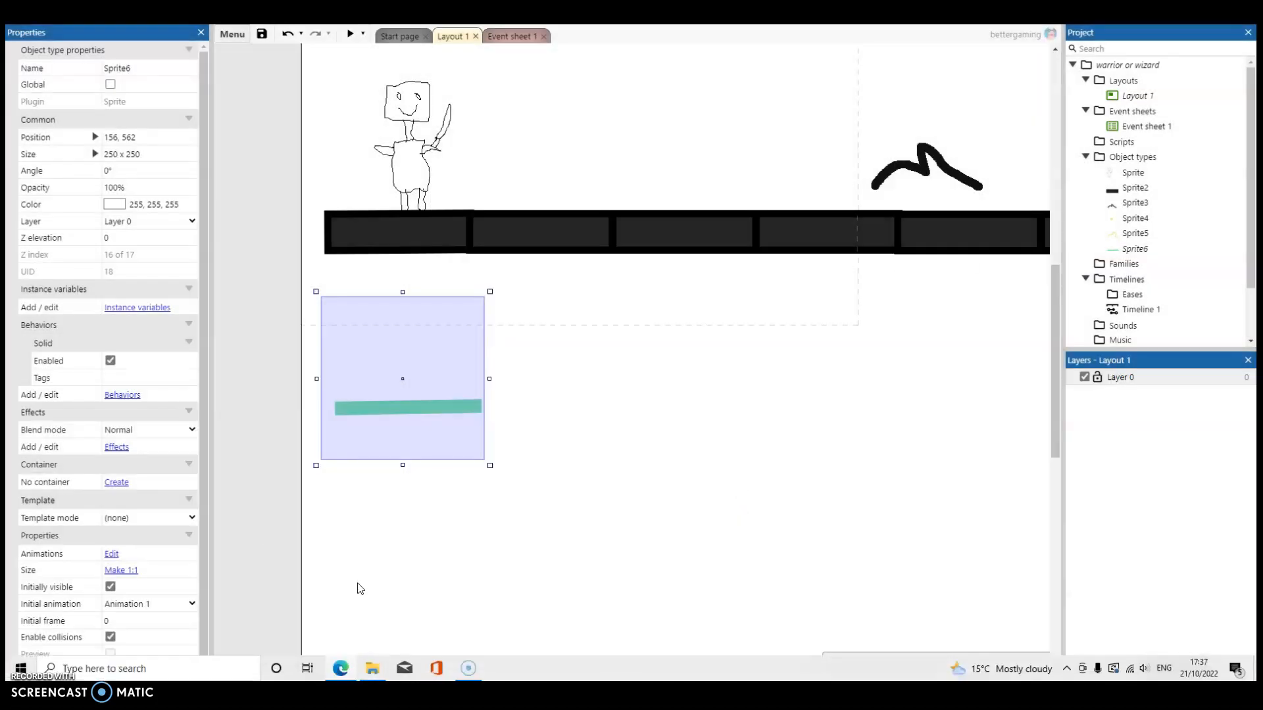
drag(346, 671, 338, 669)
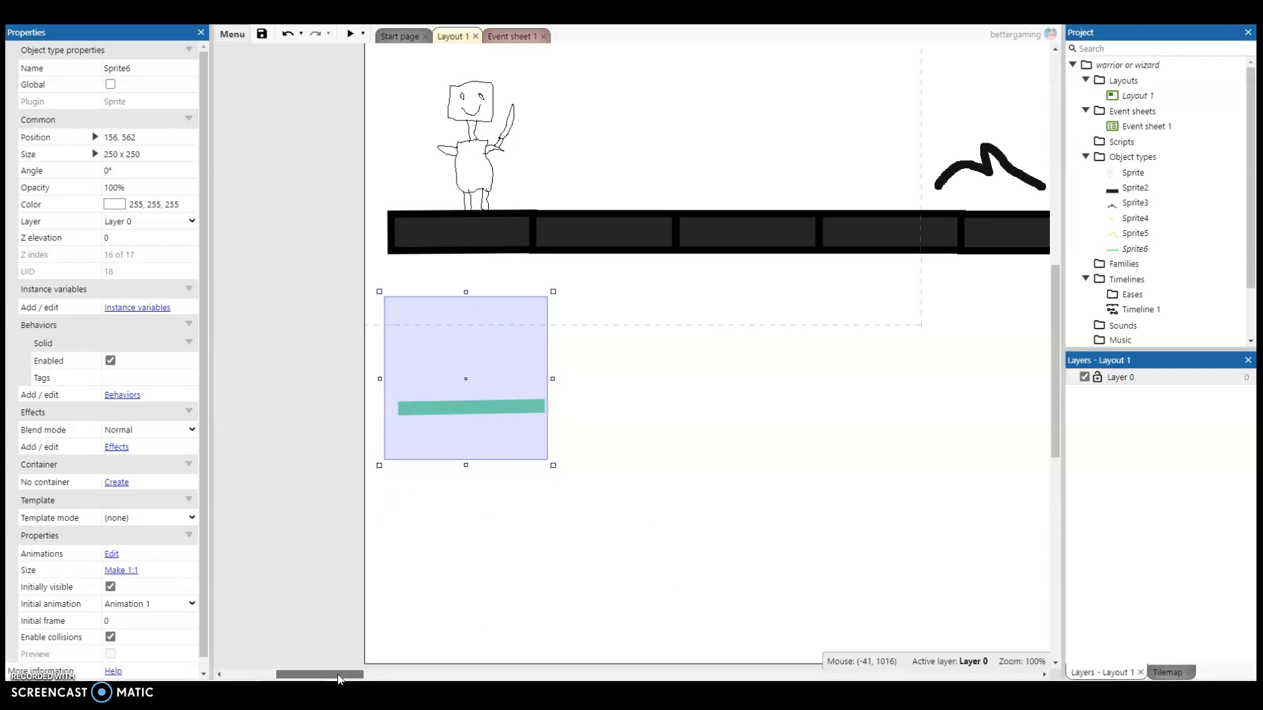
drag(338, 675, 341, 675)
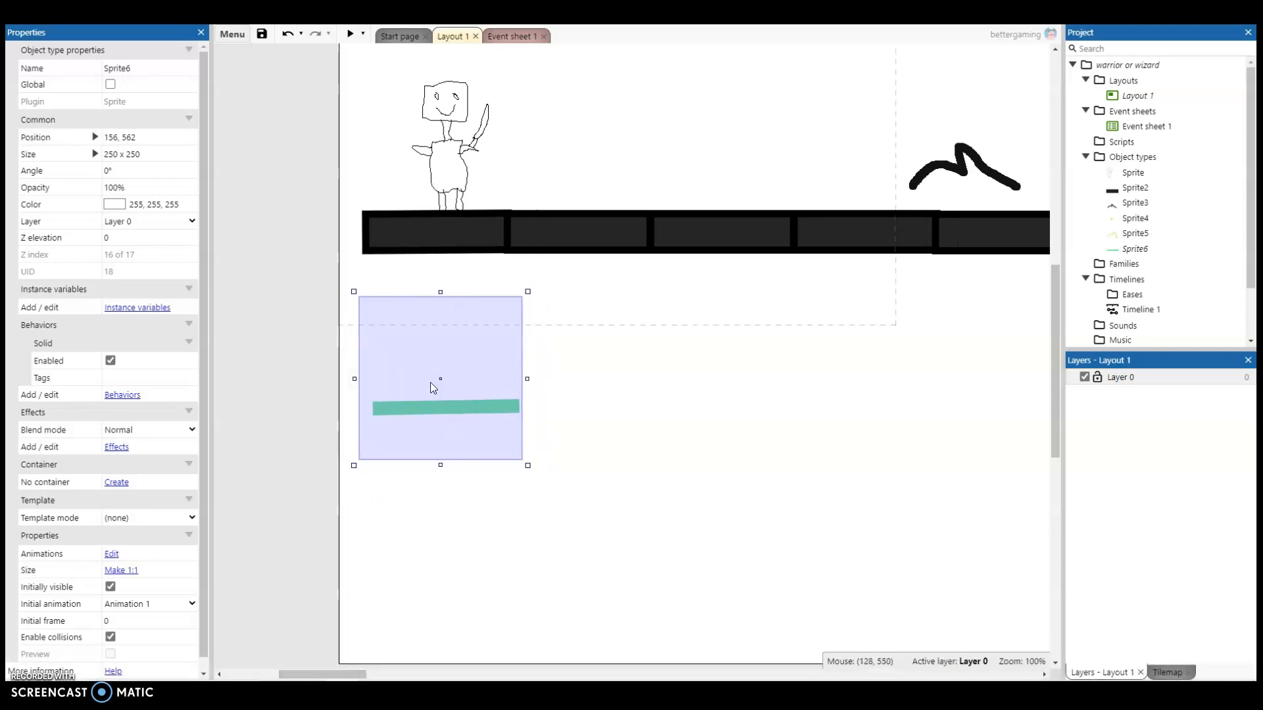
right_click(541, 434)
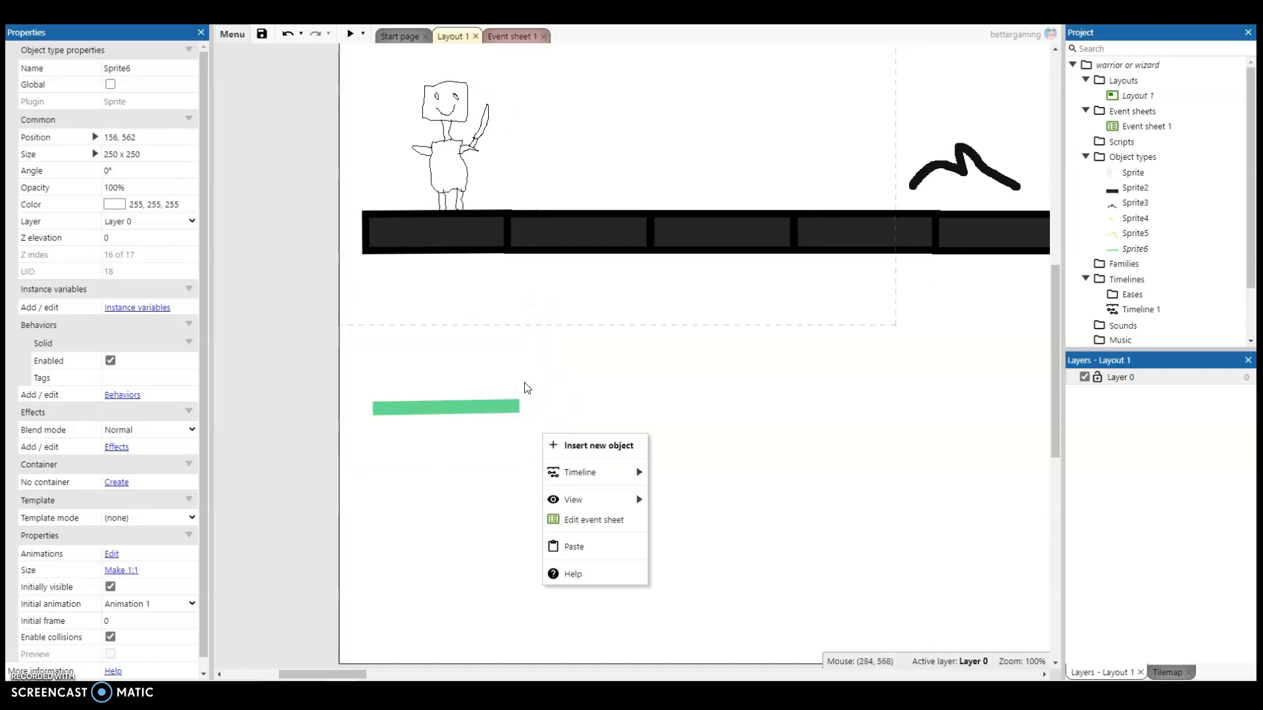
click(480, 408)
right_click(479, 408)
click(530, 346)
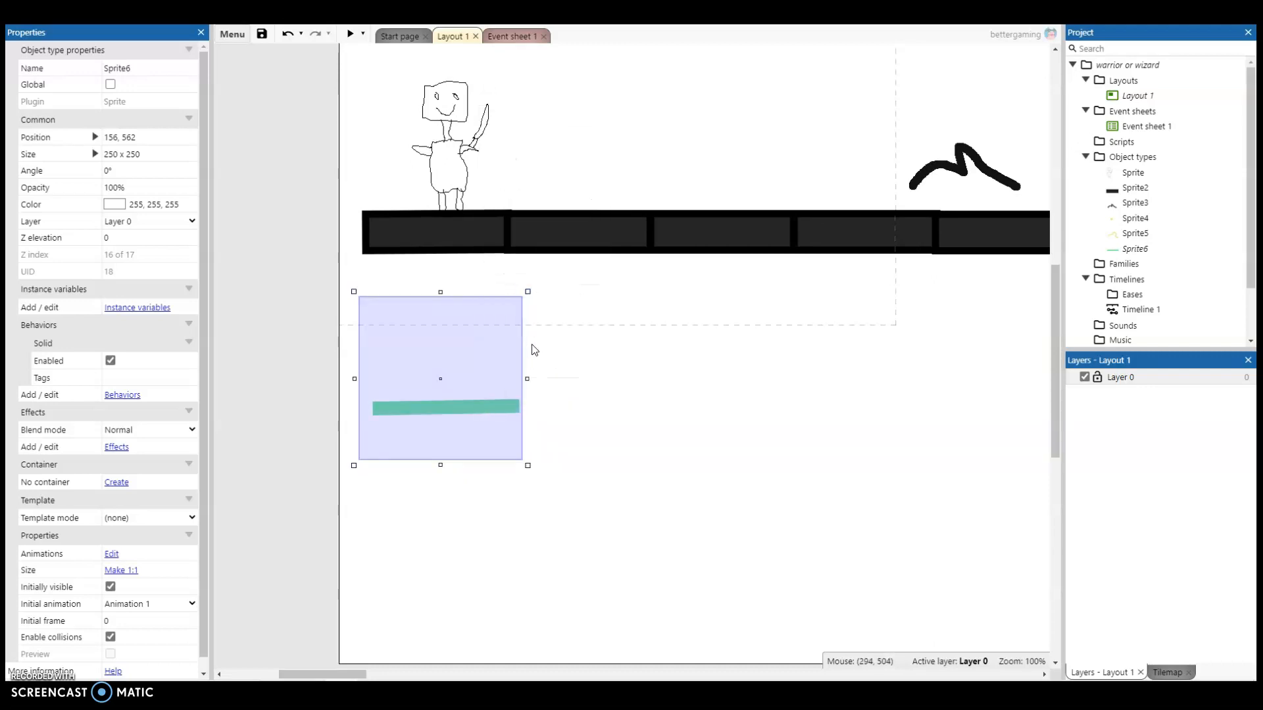
right_click(575, 401)
click(612, 511)
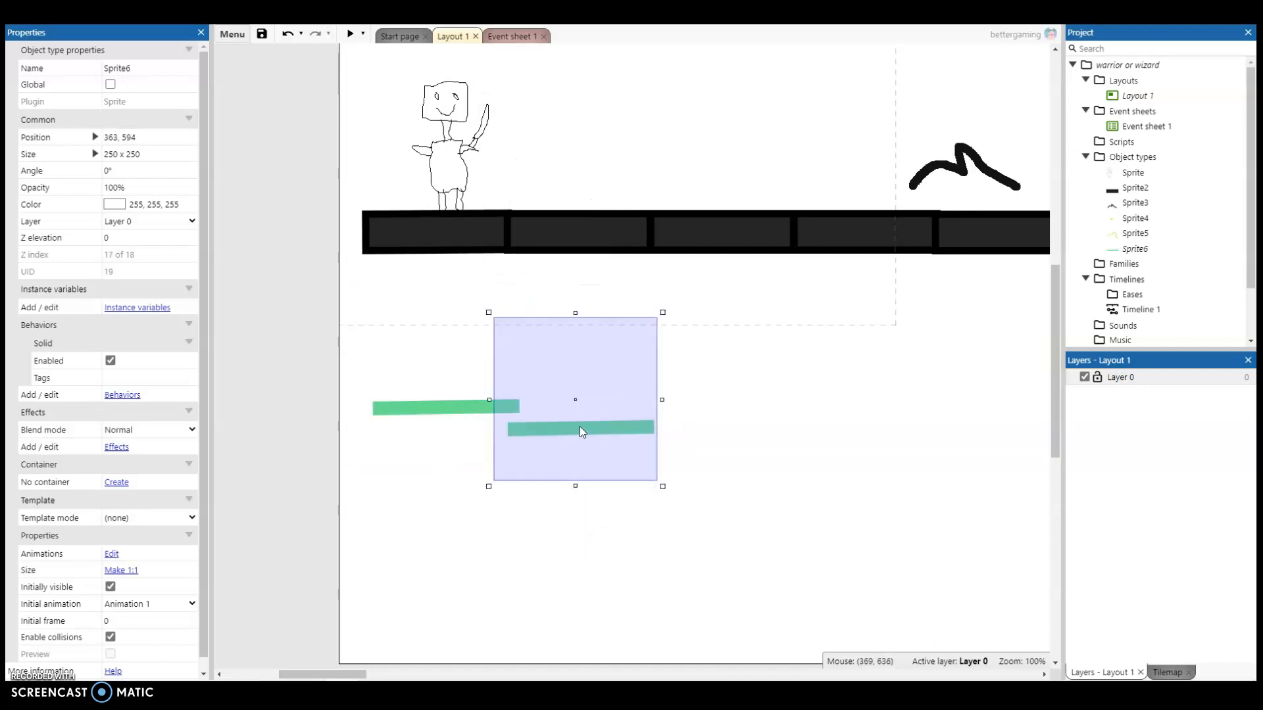
Paste a third green platform and line it up flush with the end of the green row, at about 587, 554.
right_click(561, 503)
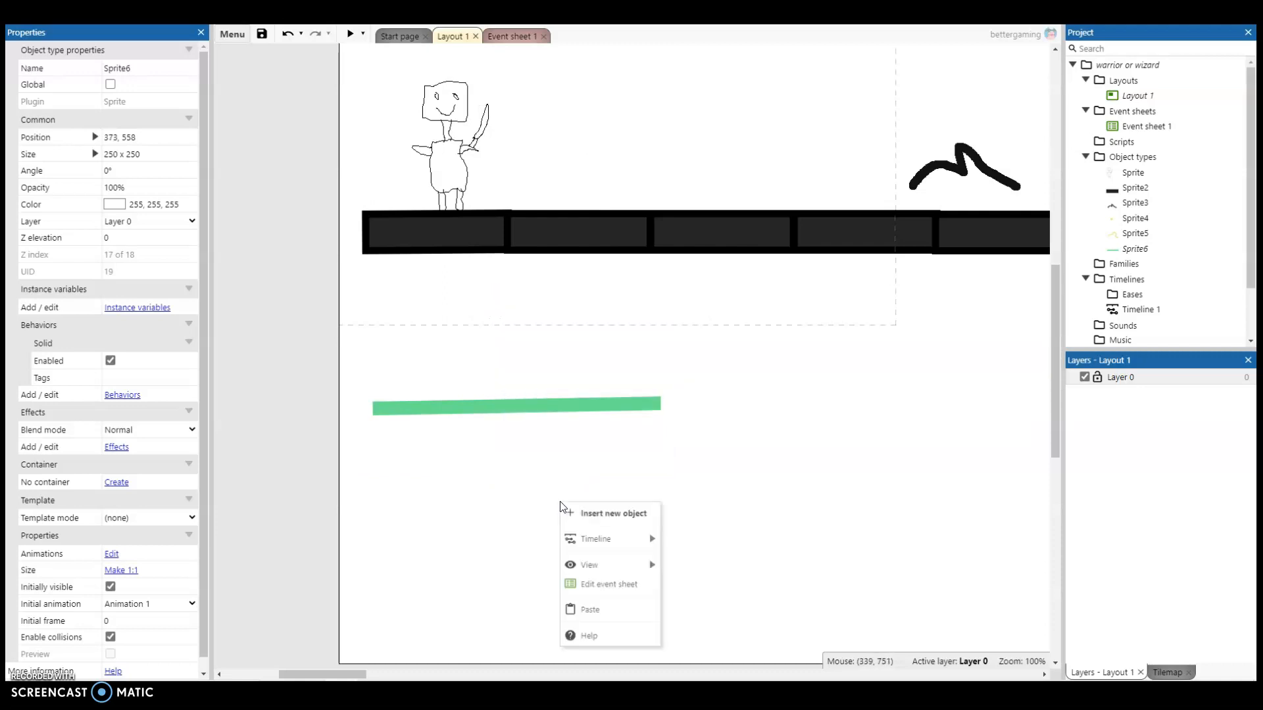
click(595, 616)
drag(585, 532, 747, 404)
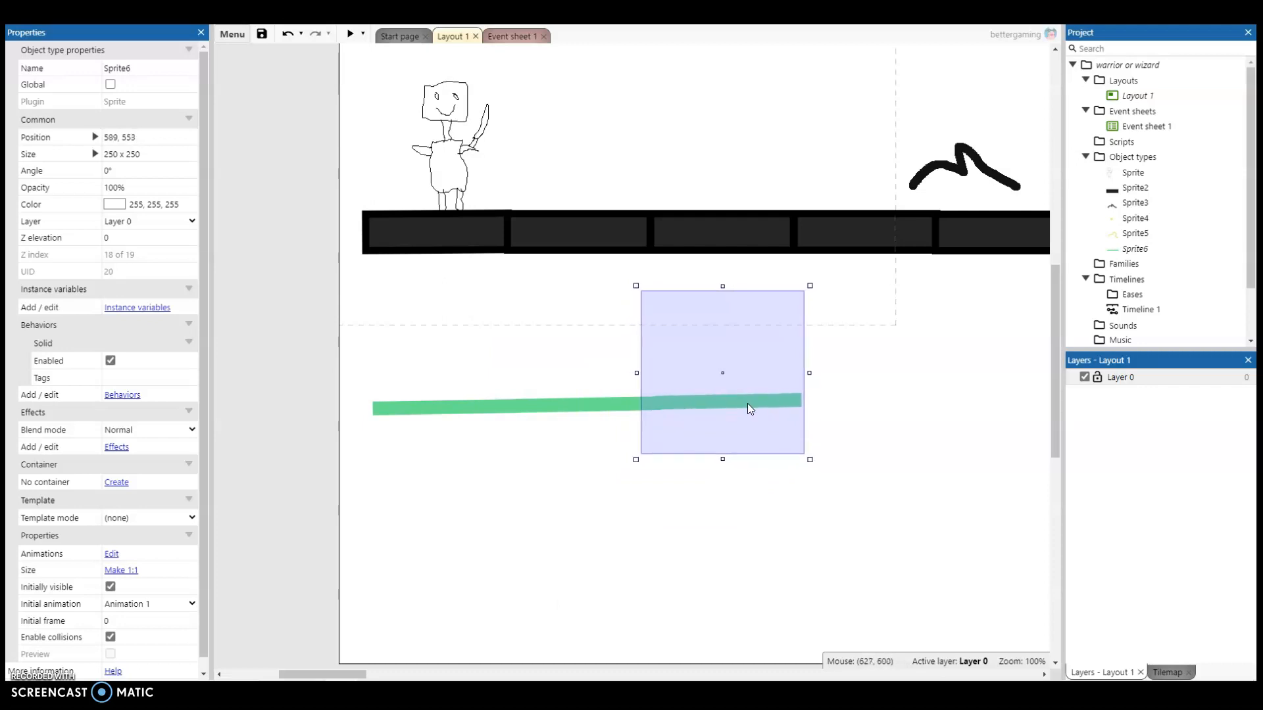
right_click(747, 404)
click(714, 398)
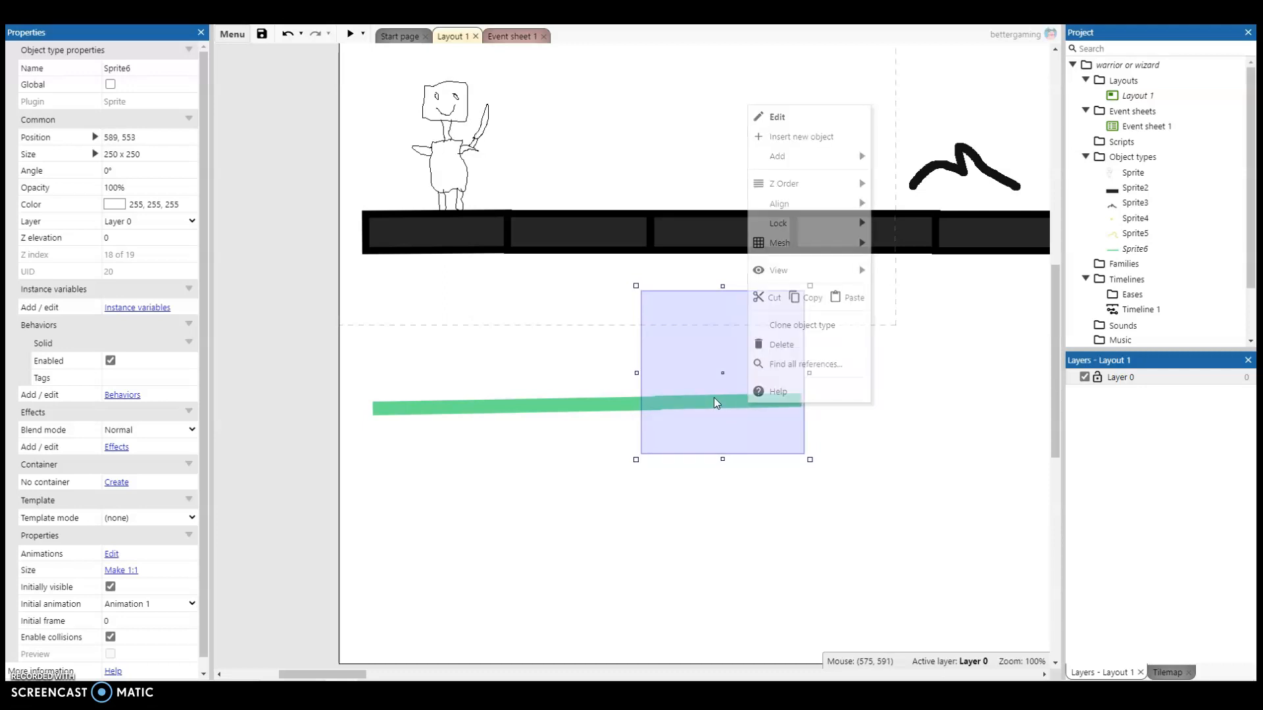
drag(714, 402, 717, 409)
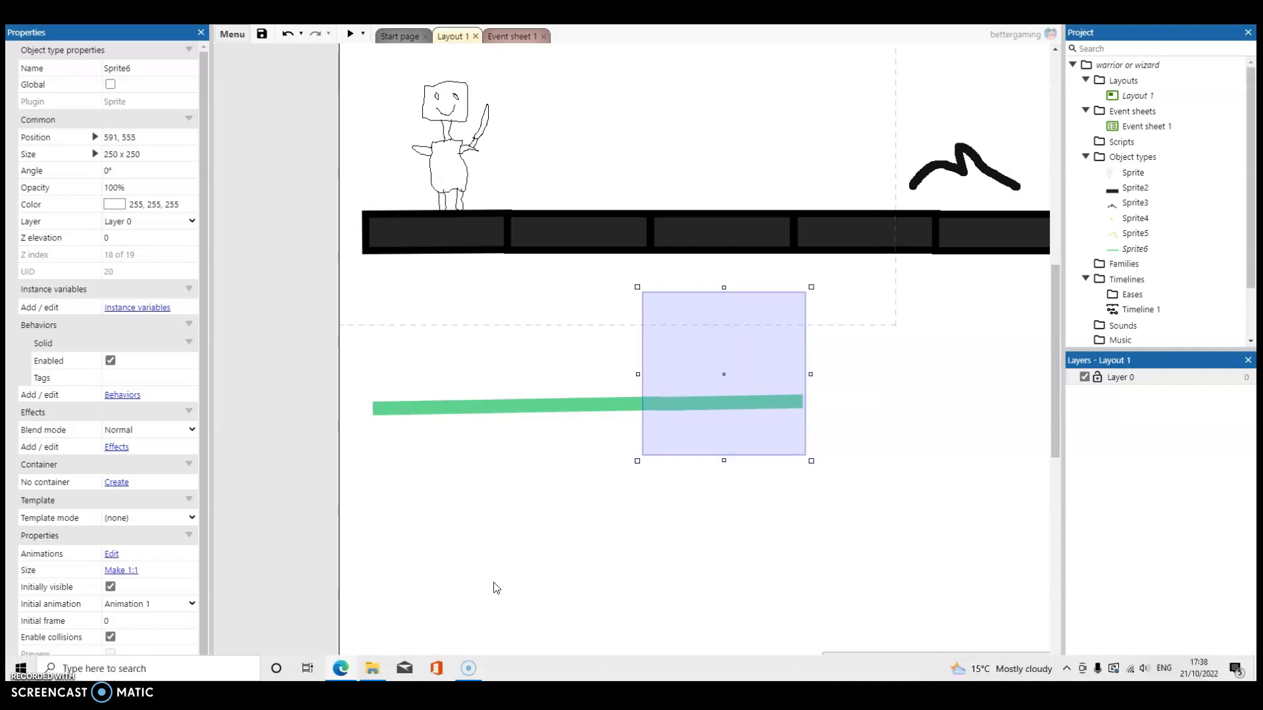
right_click(553, 553)
click(739, 511)
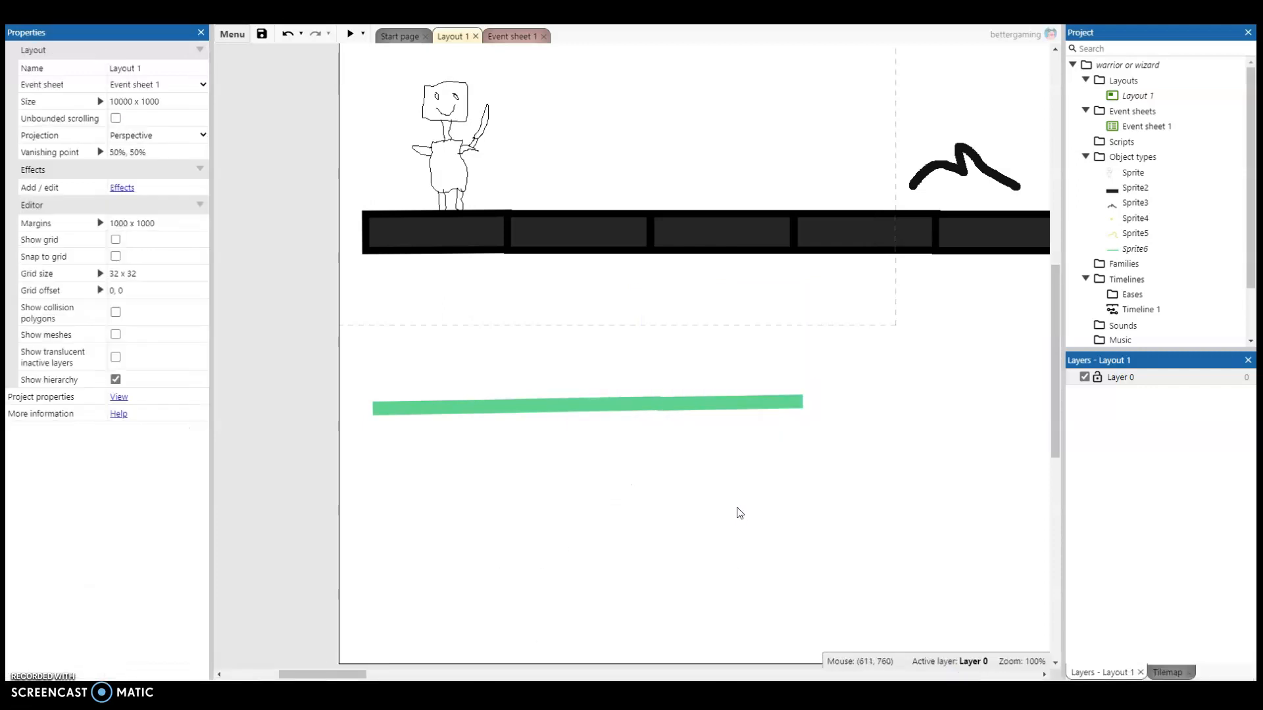
click(732, 405)
drag(730, 401, 728, 400)
Paste a fourth green platform and join it to the end of the green row, at about 799, 550.
right_click(663, 502)
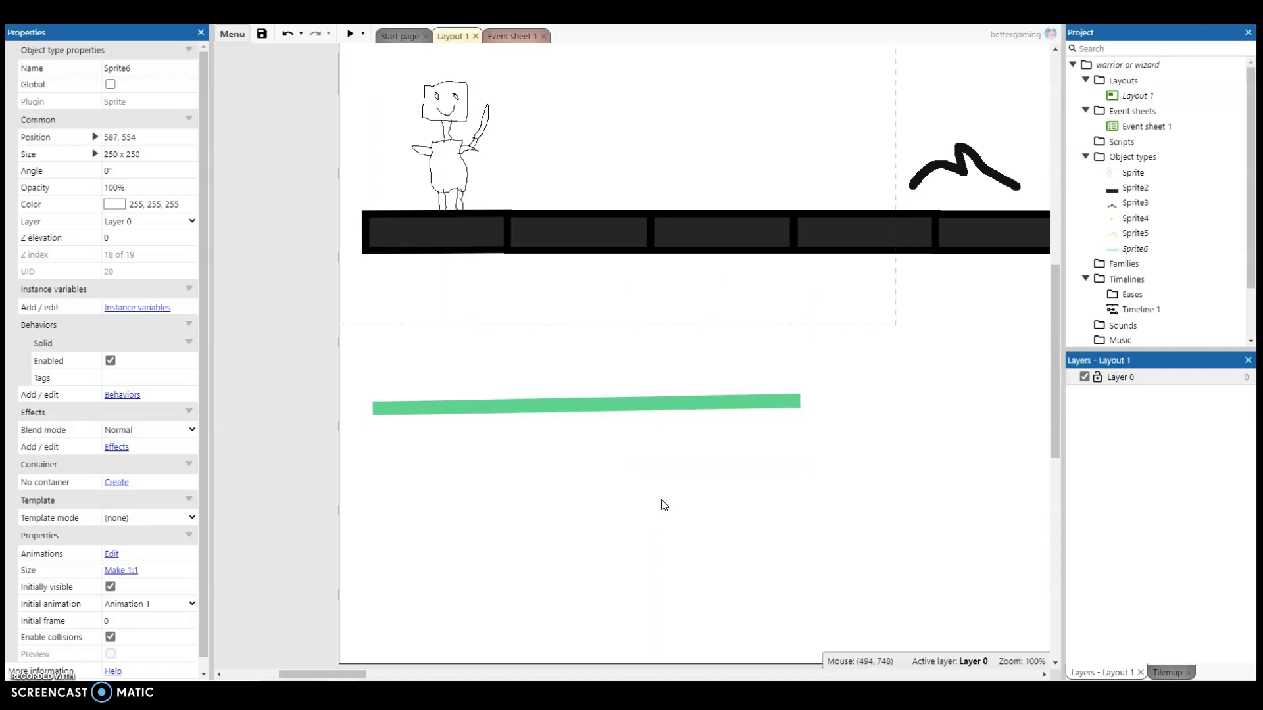
click(689, 613)
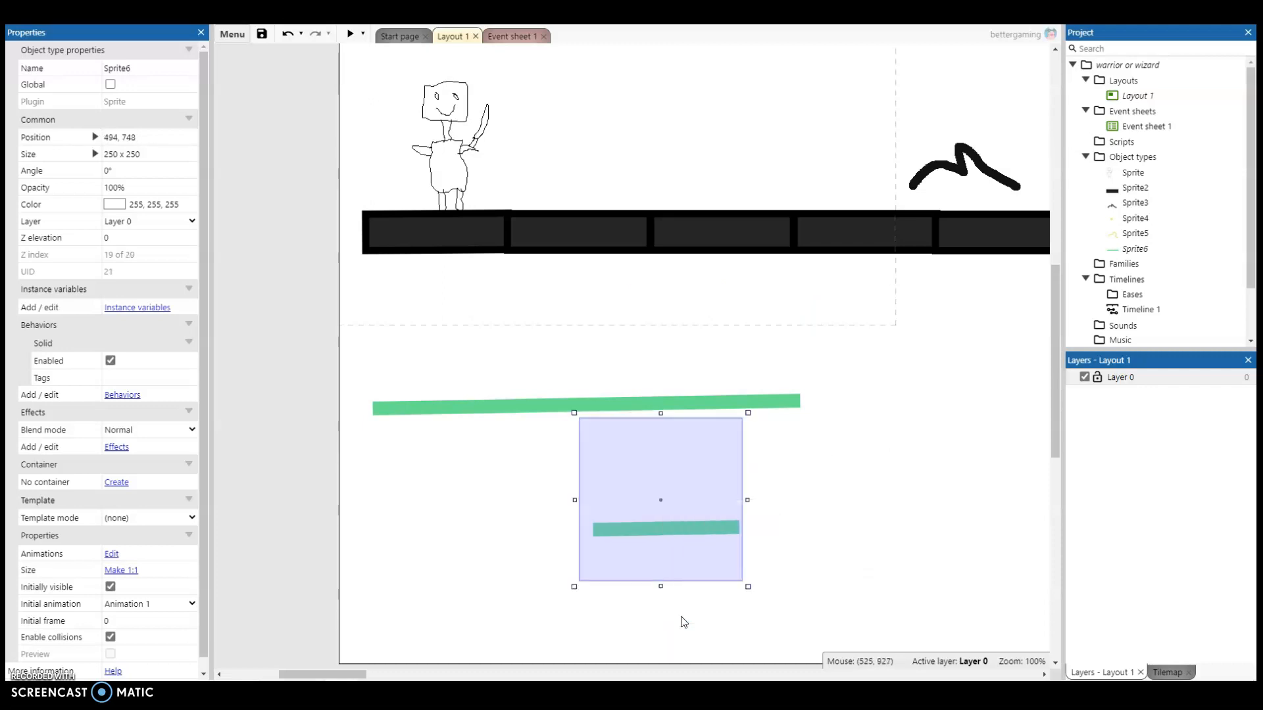
drag(647, 546, 843, 410)
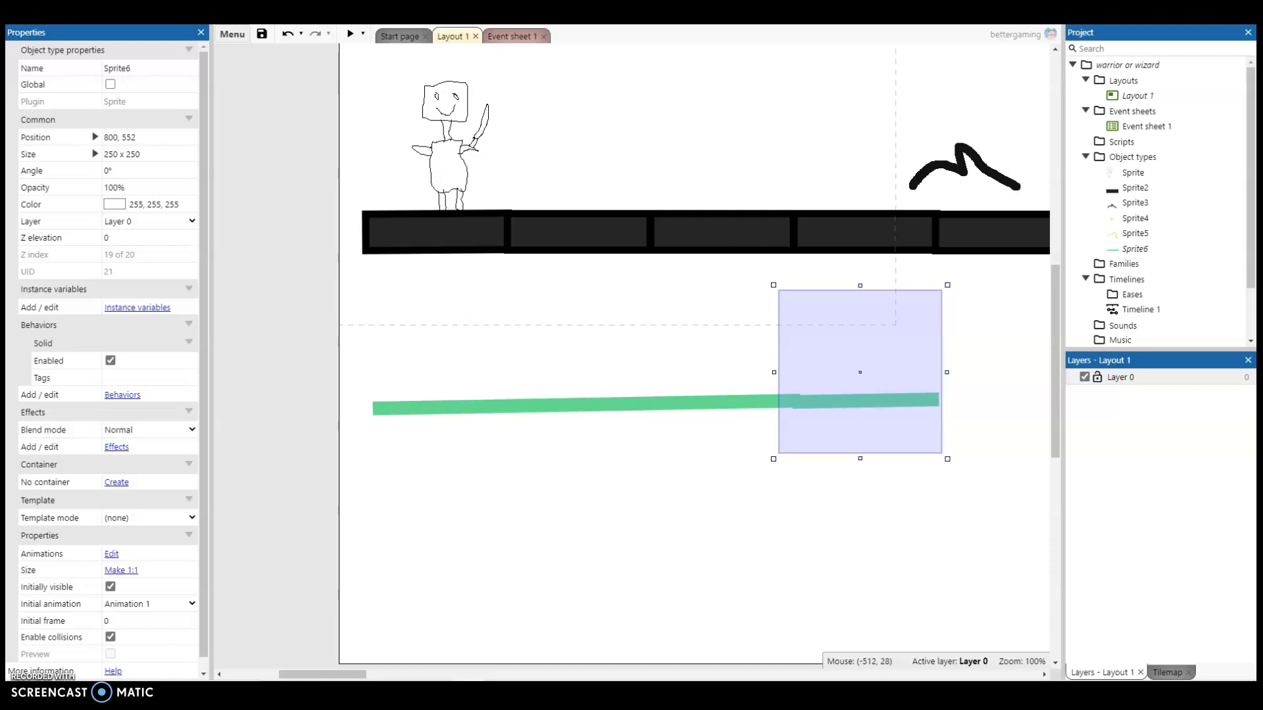
drag(876, 397, 875, 396)
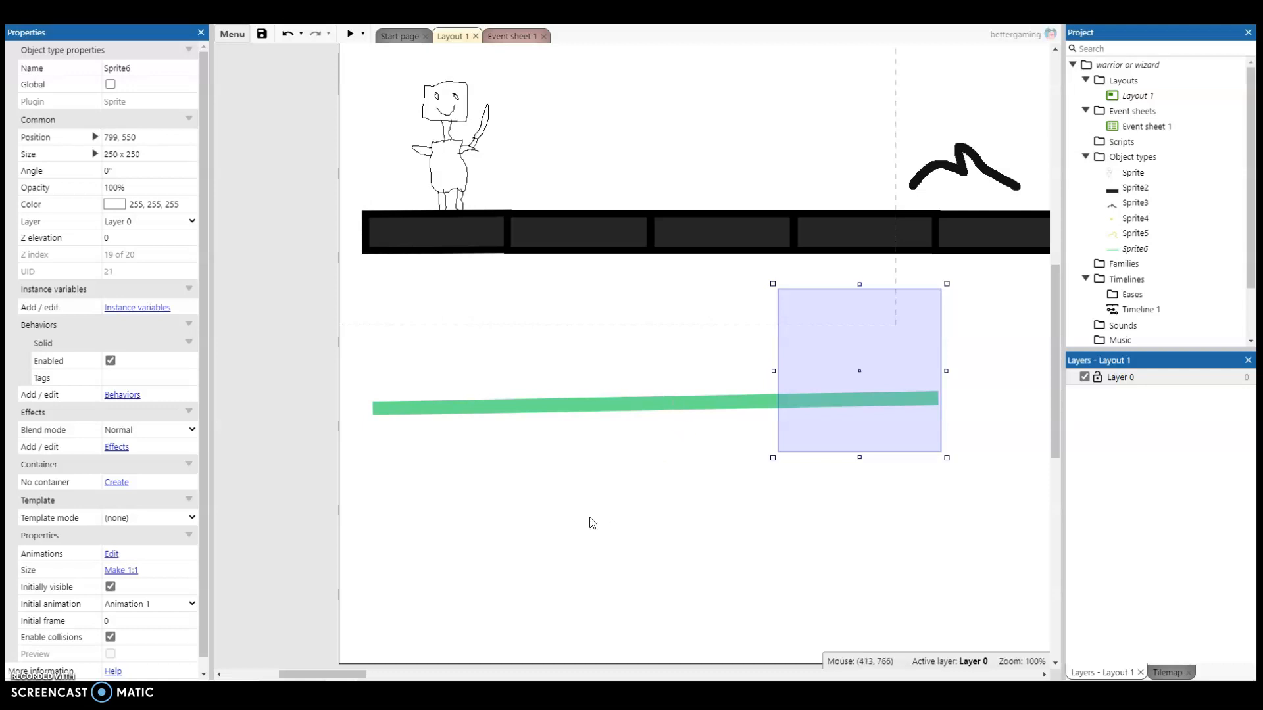
Check which behaviors are assigned to the first green platform and close the list.
click(294, 443)
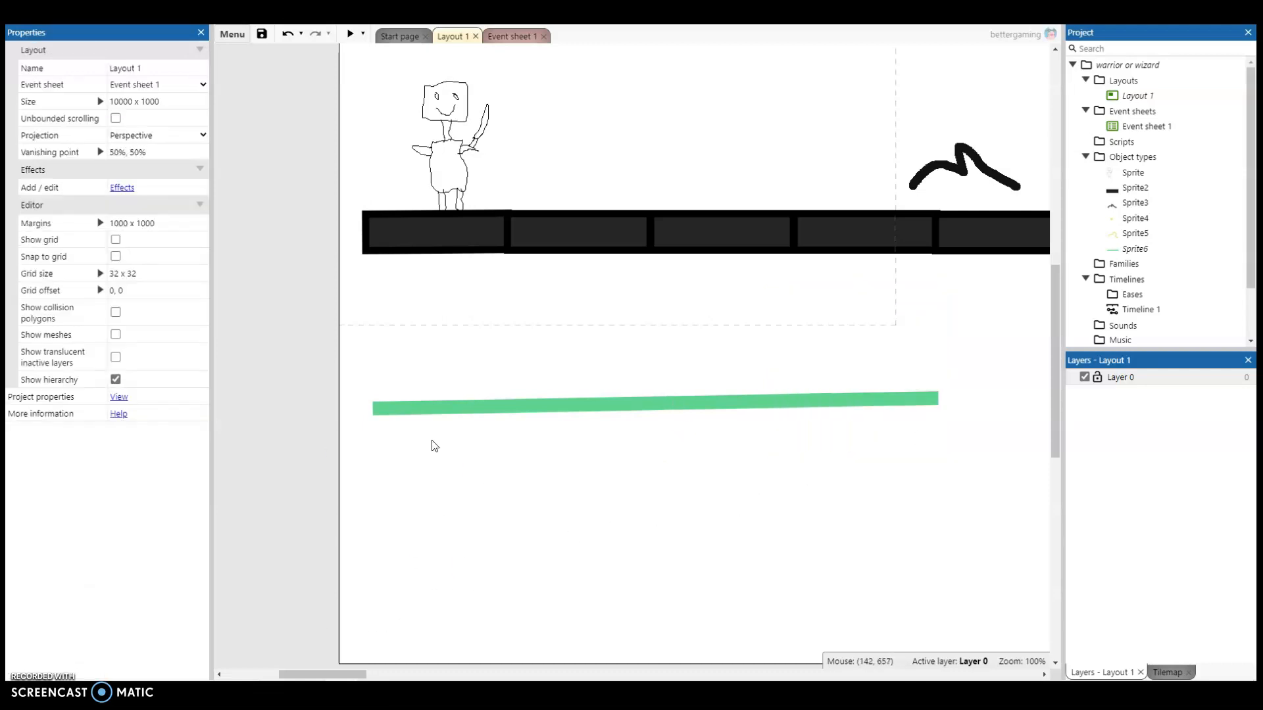
click(617, 406)
drag(617, 406, 475, 408)
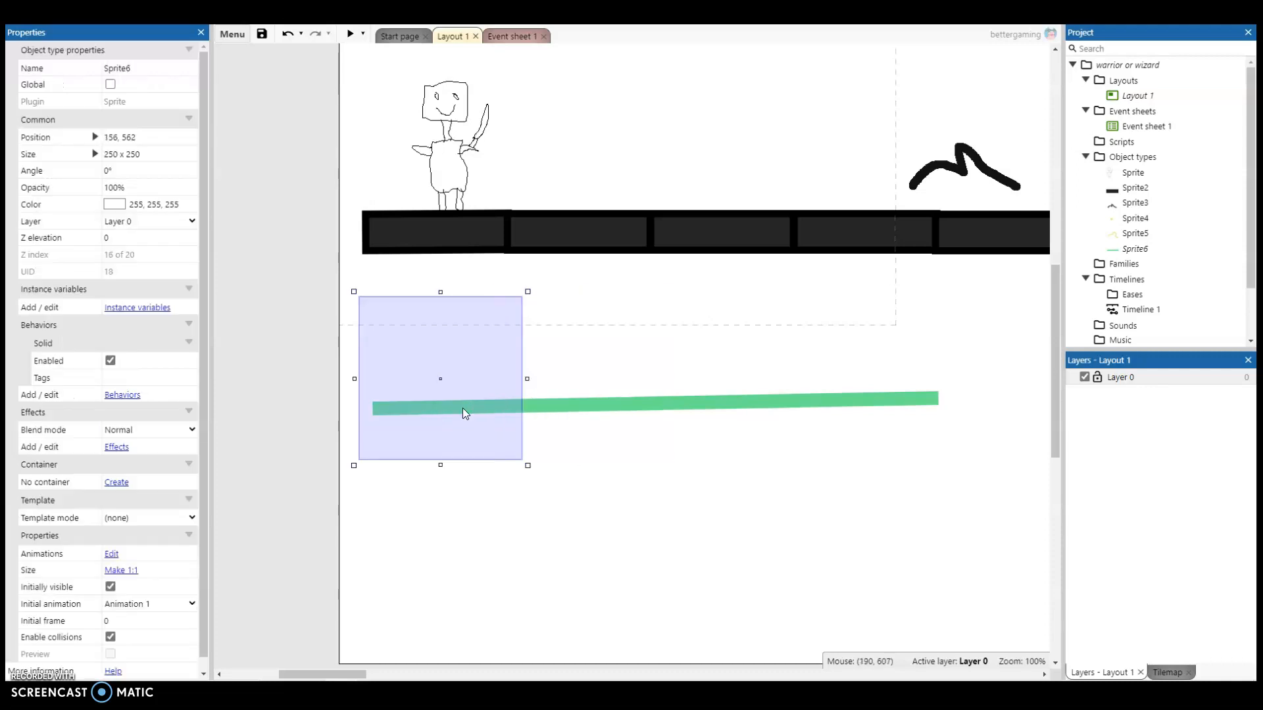
right_click(462, 409)
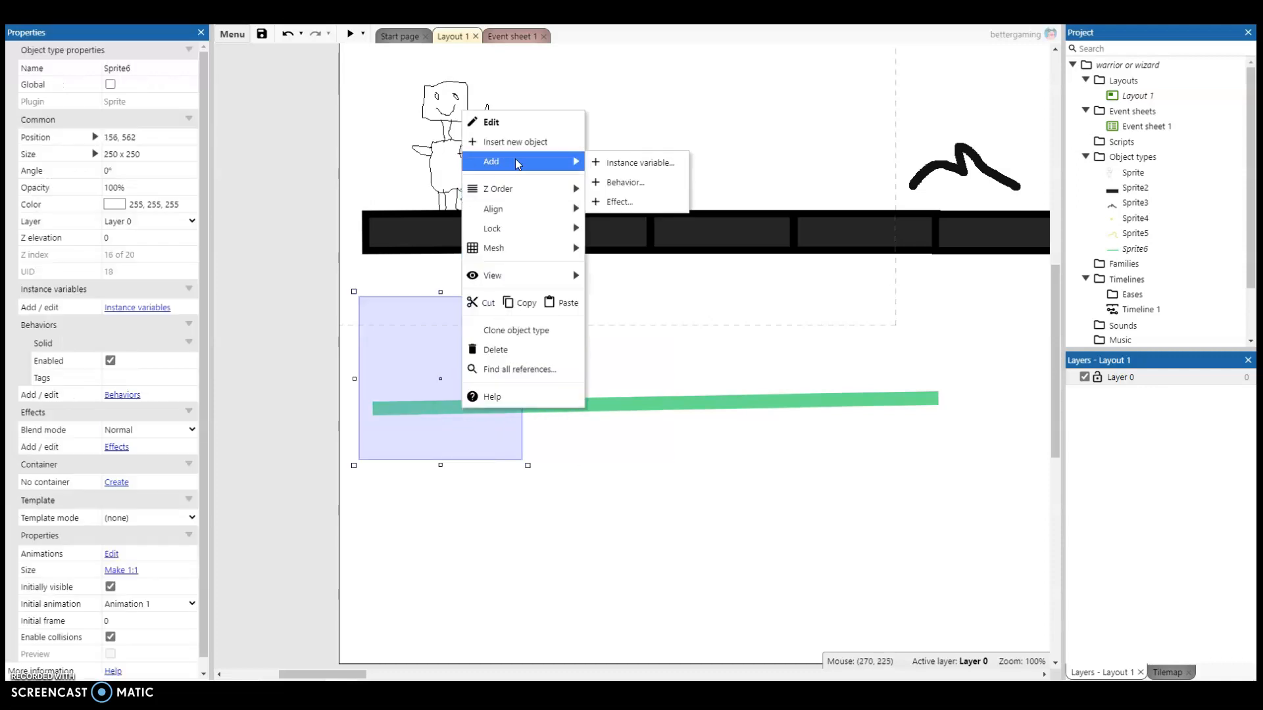
click(115, 400)
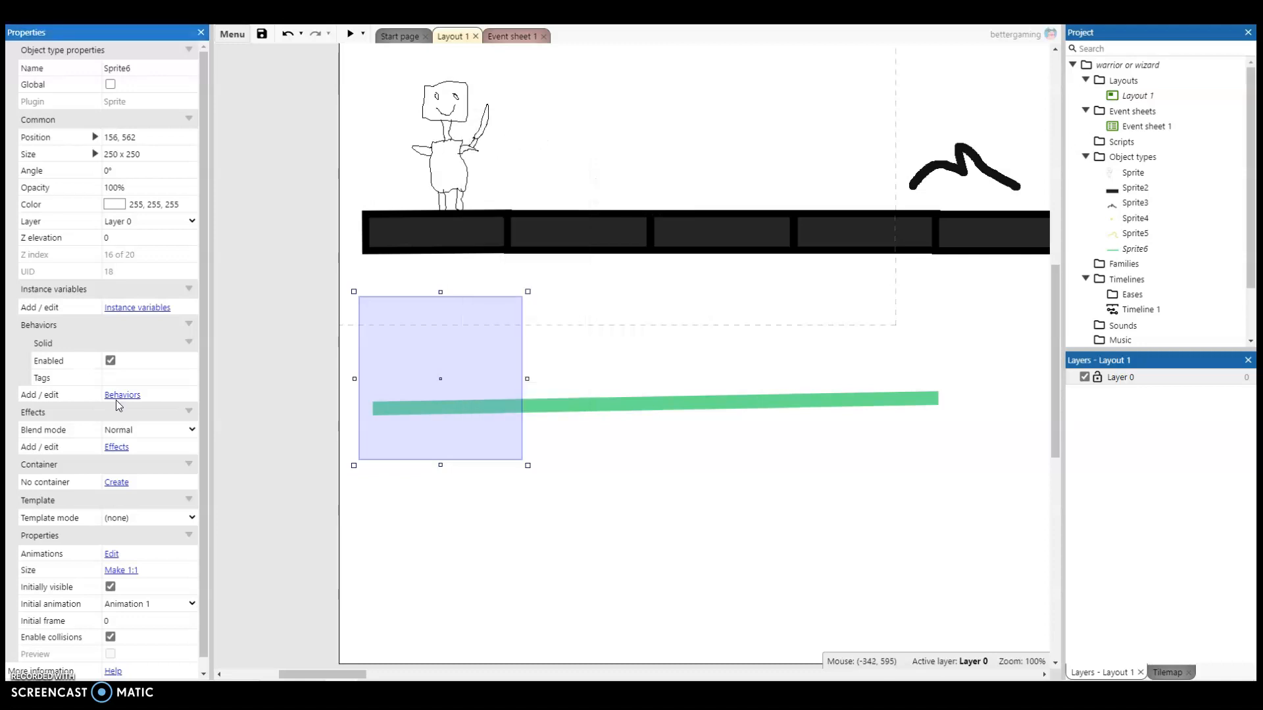
click(117, 398)
click(278, 240)
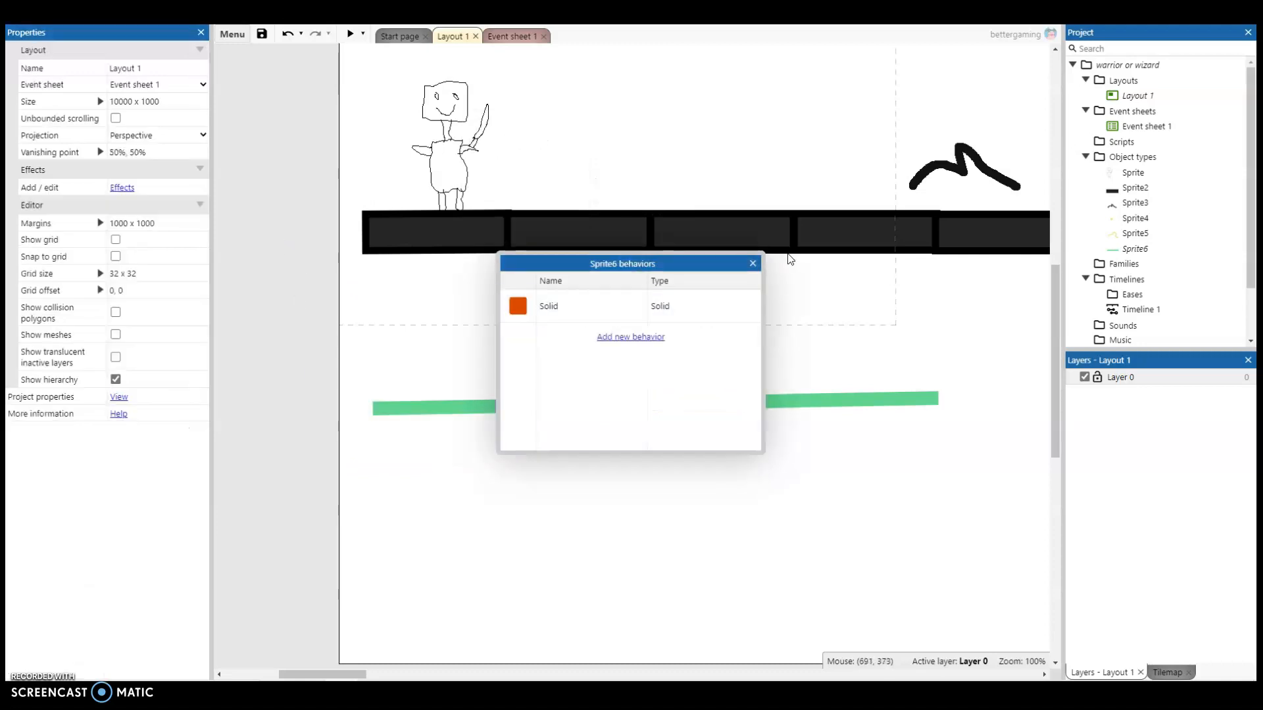
click(753, 264)
Preview the level, walk the character back and forth along the lower green platforms, and close the preview.
click(350, 34)
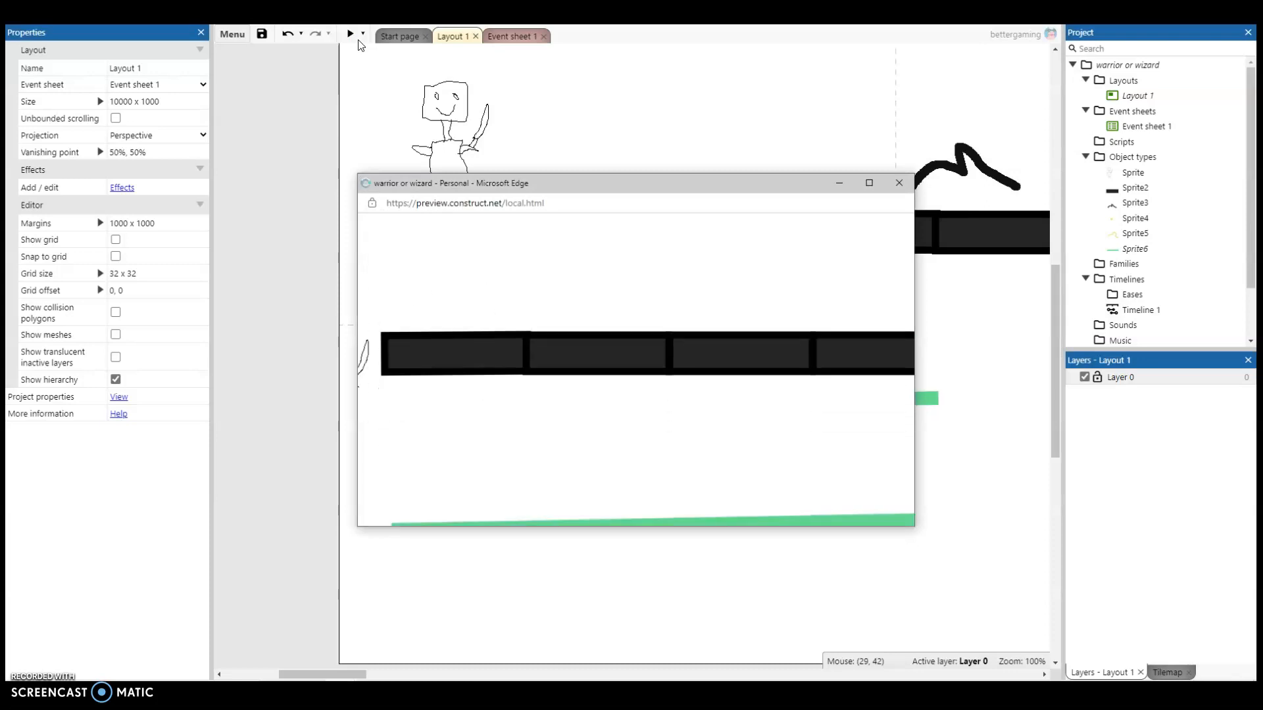
key(Up)
key(Right)
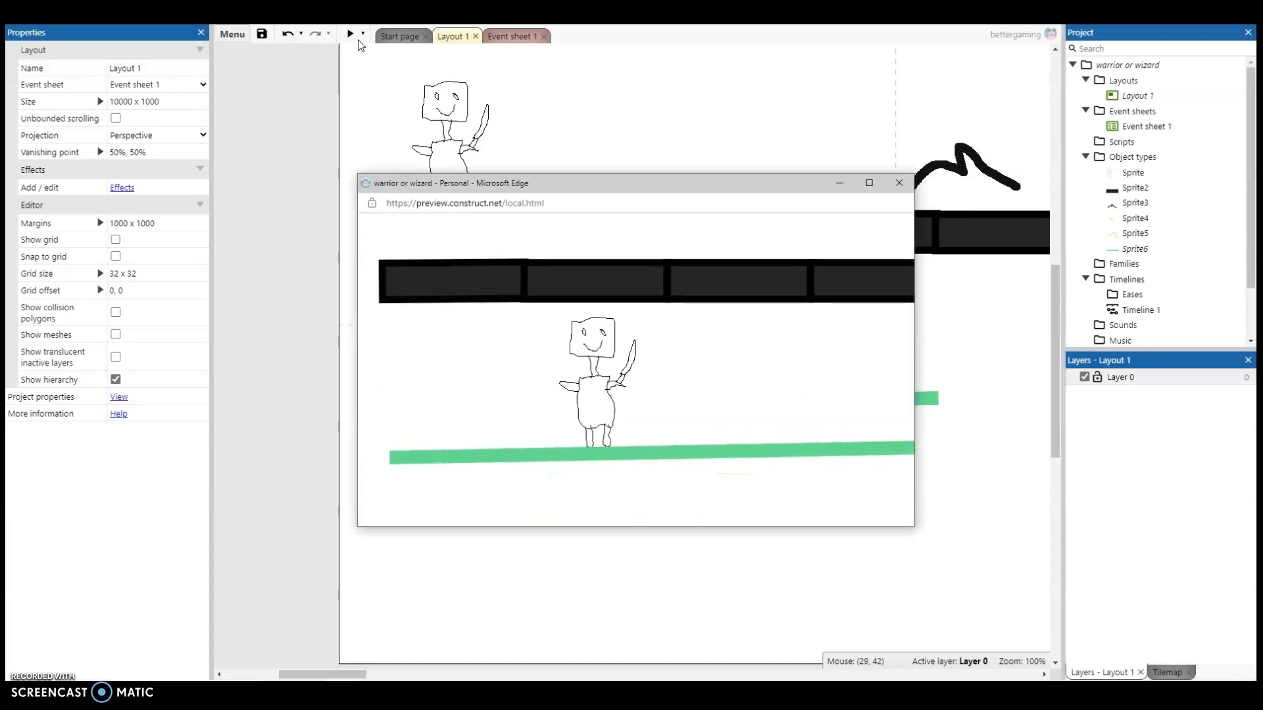
key(Left)
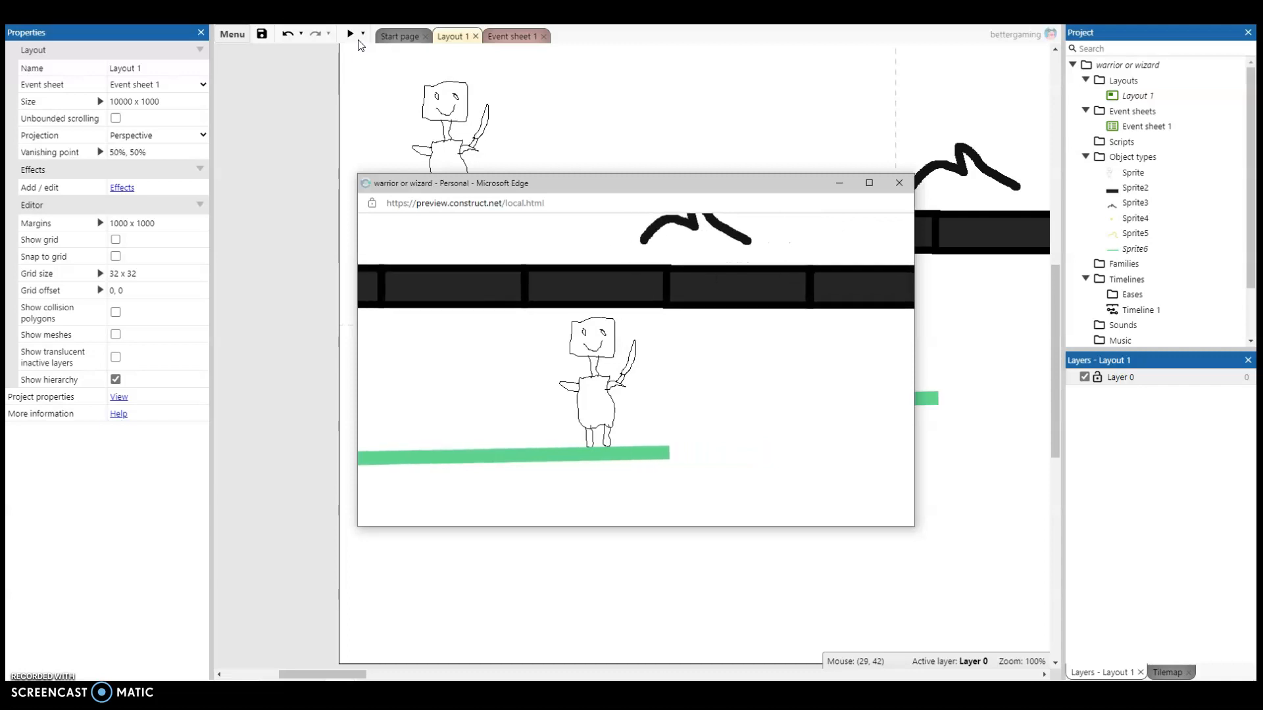
key(Right)
key(Right)
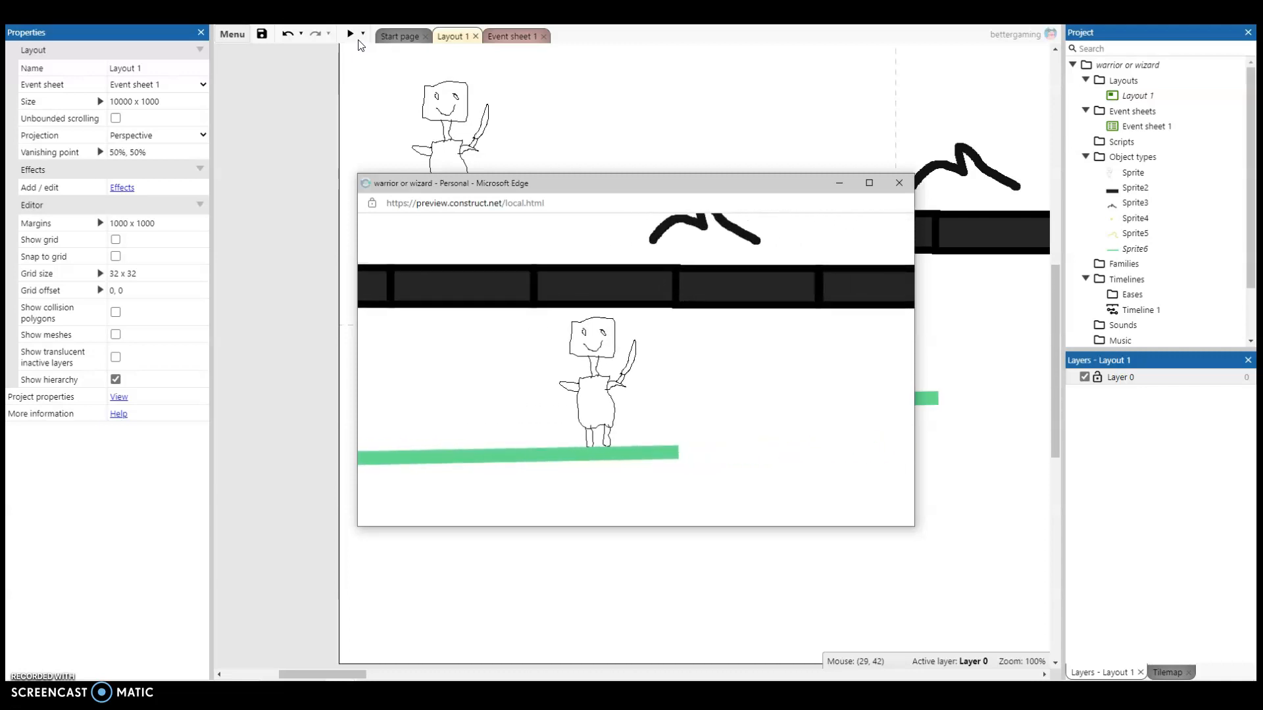
key(Left)
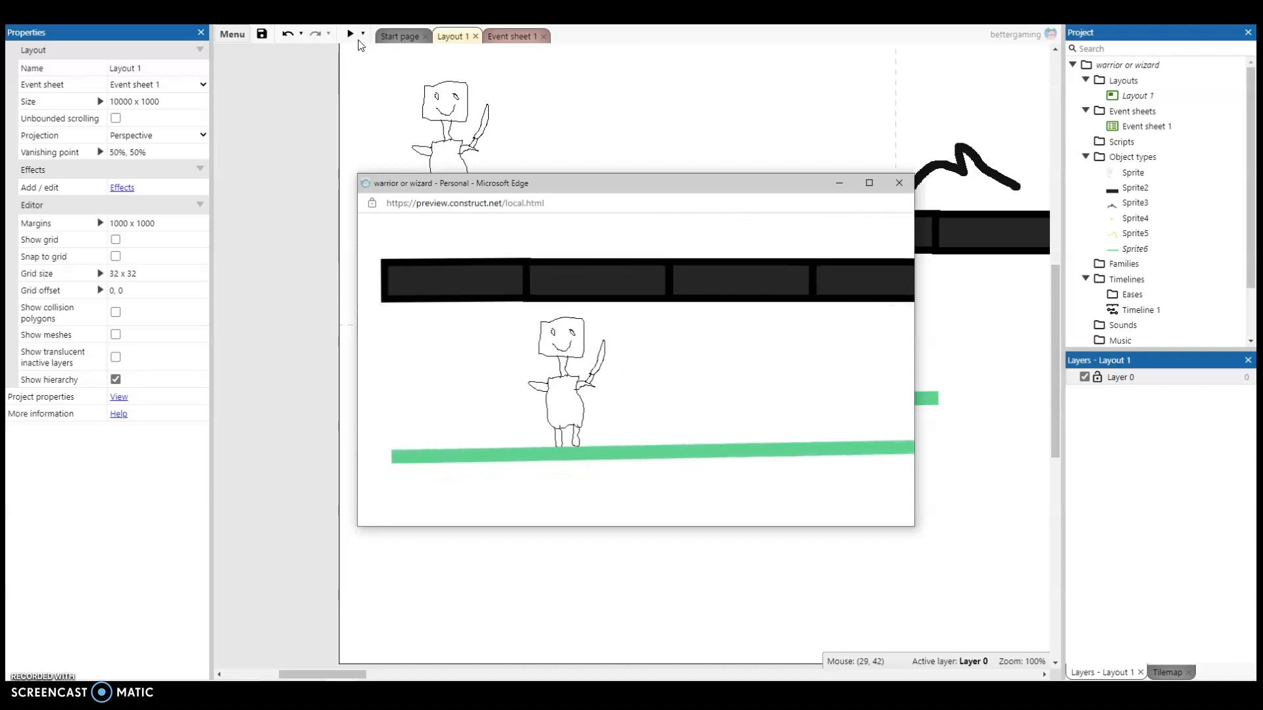
key(Right)
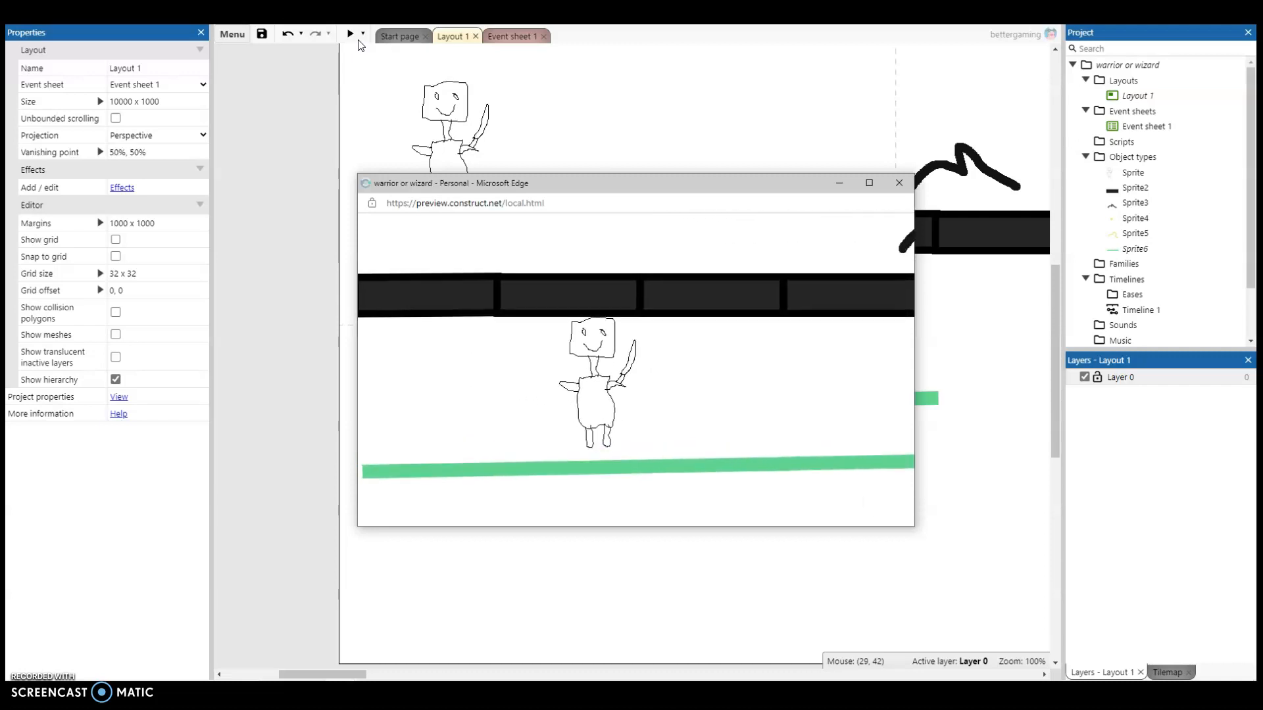
key(Right)
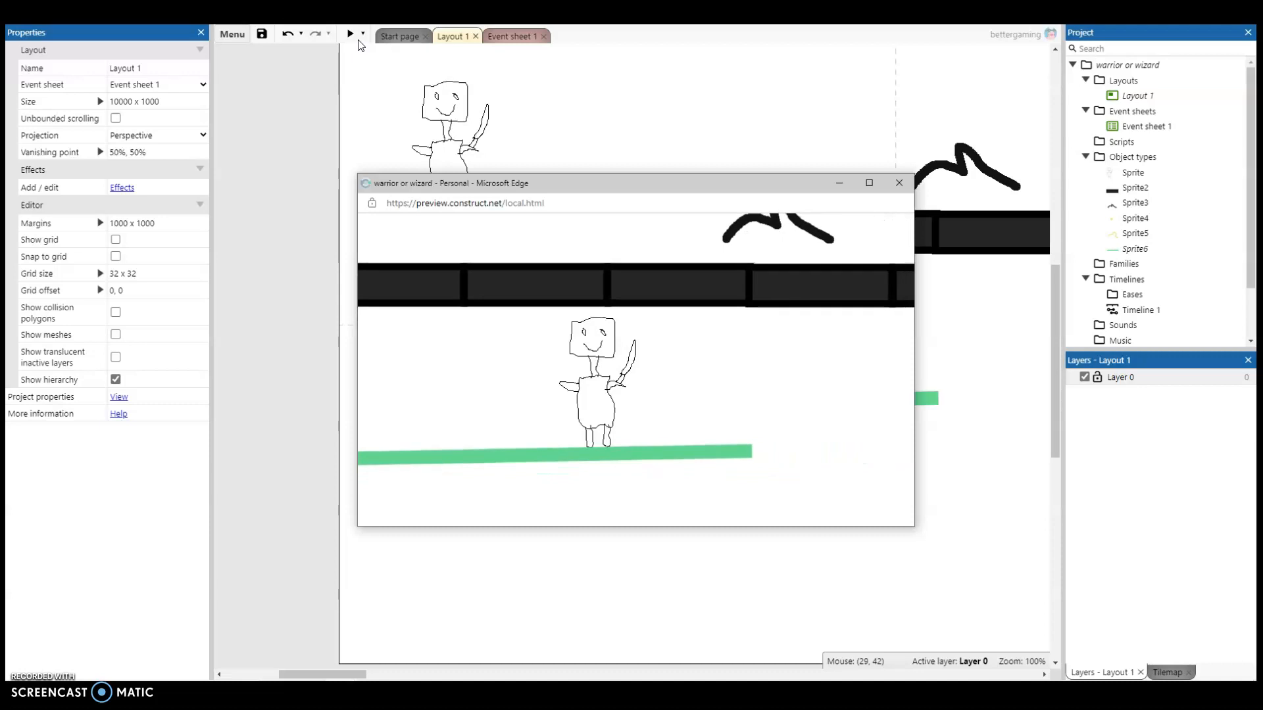
click(902, 190)
Select the stick-figure character and examine the Platform and Solid entries in its behaviors list.
click(423, 105)
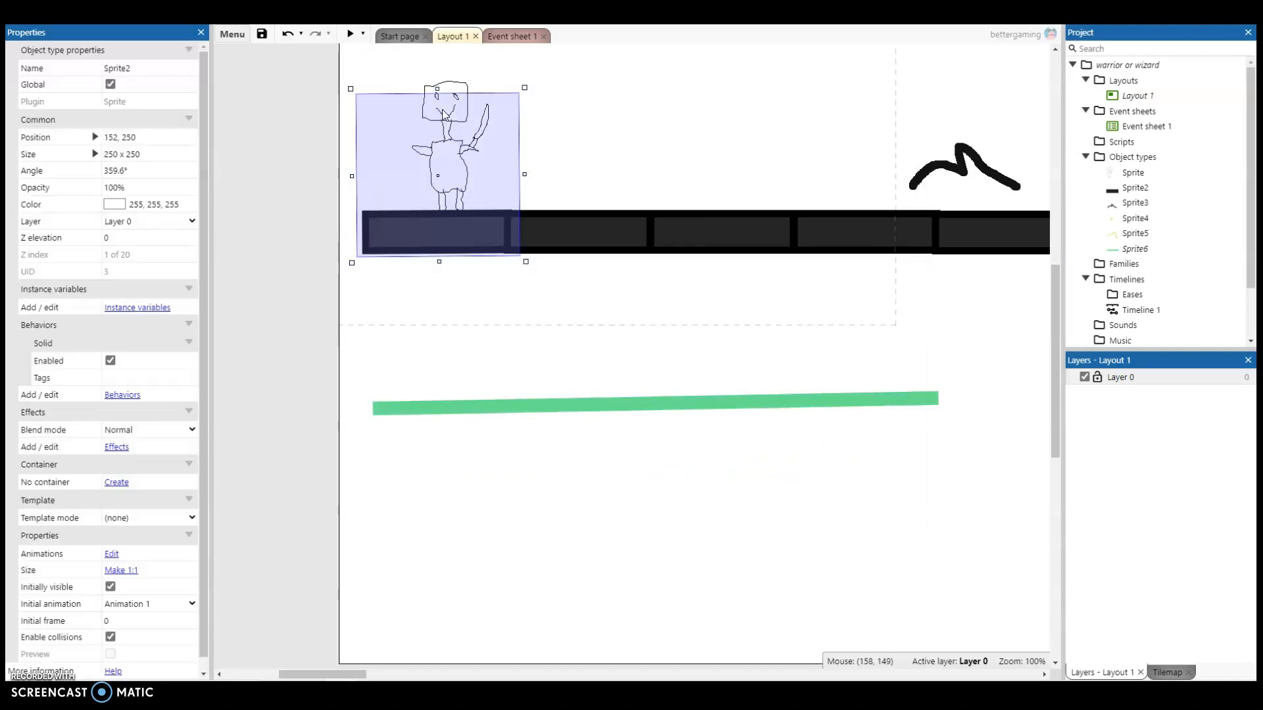
click(426, 71)
right_click(427, 71)
click(310, 112)
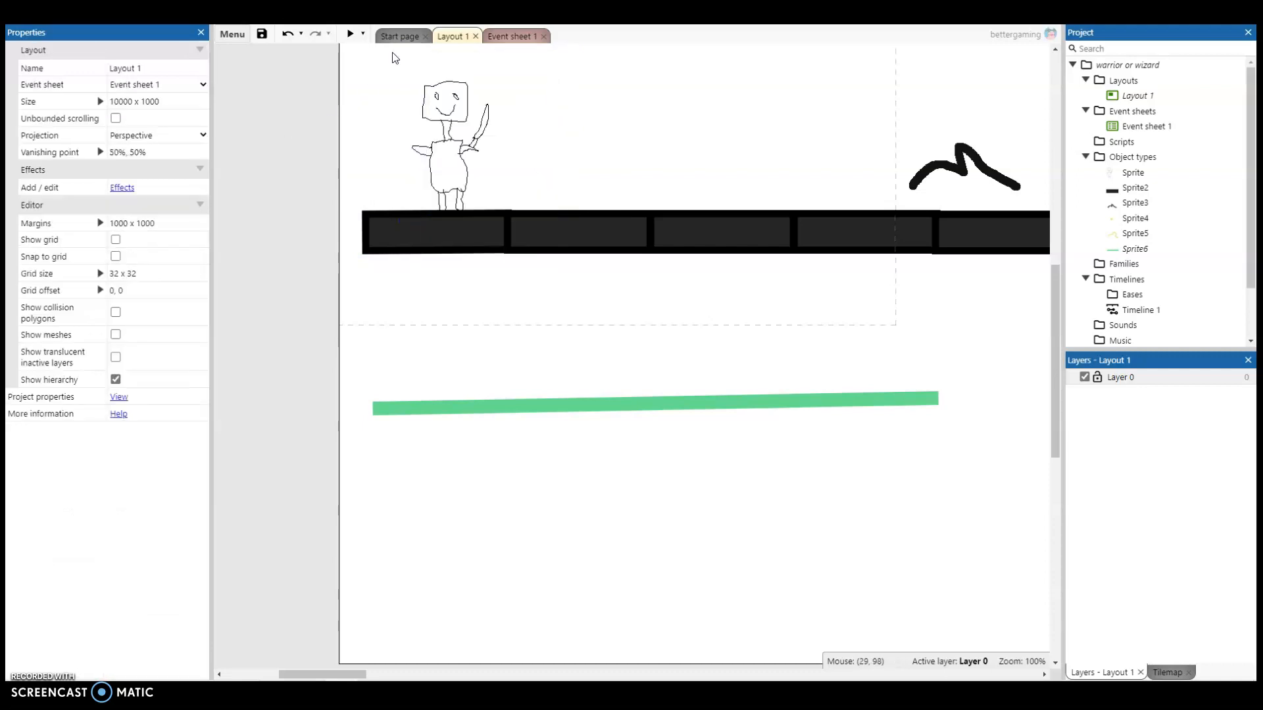
click(458, 104)
click(454, 83)
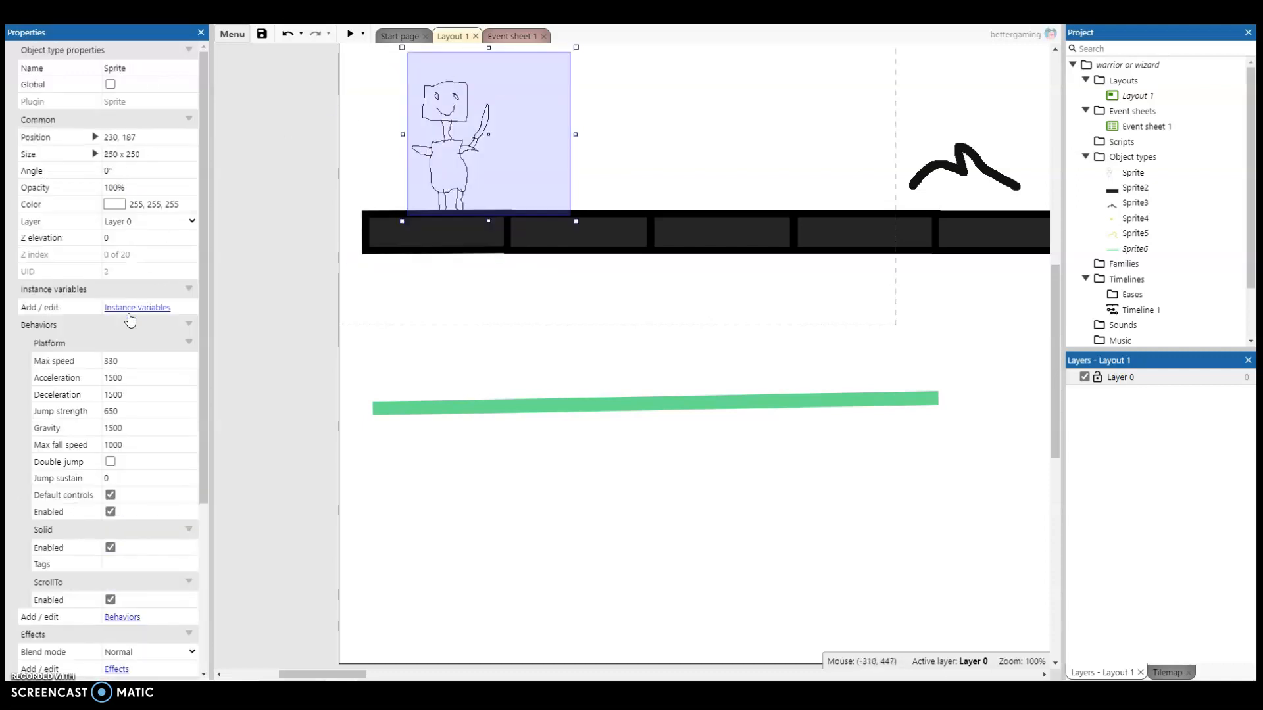
click(123, 618)
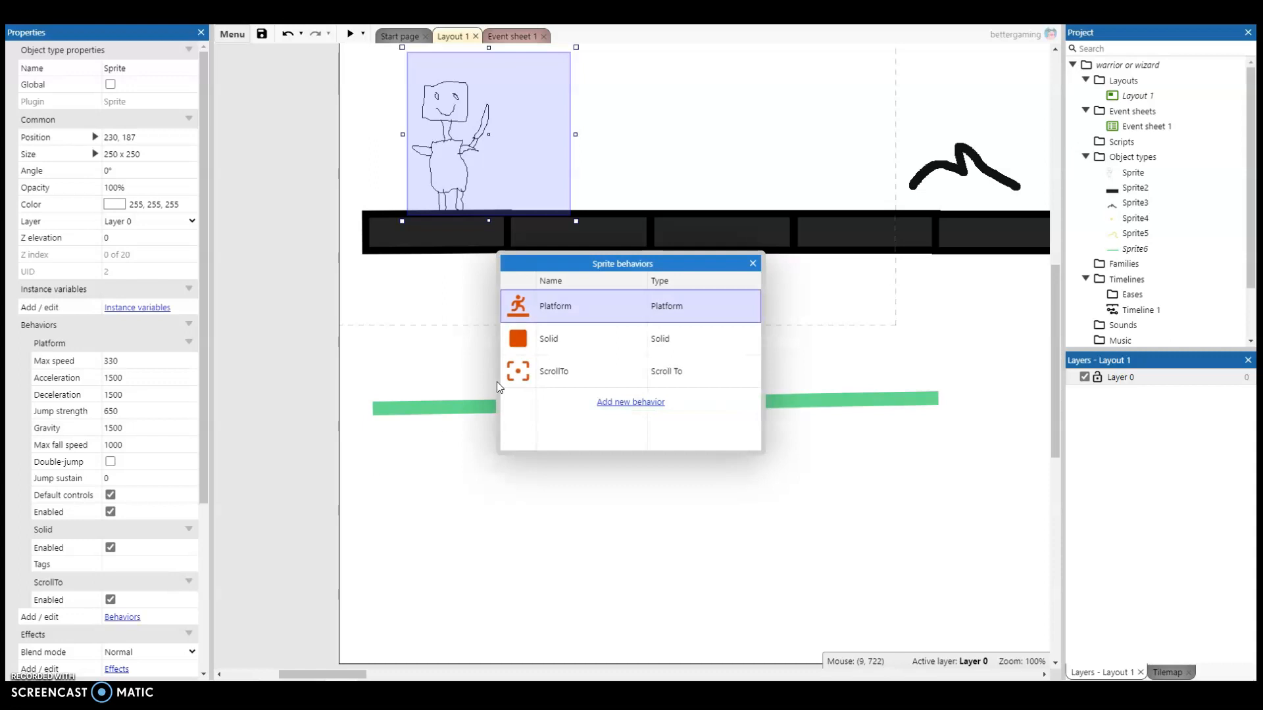
click(635, 338)
click(624, 300)
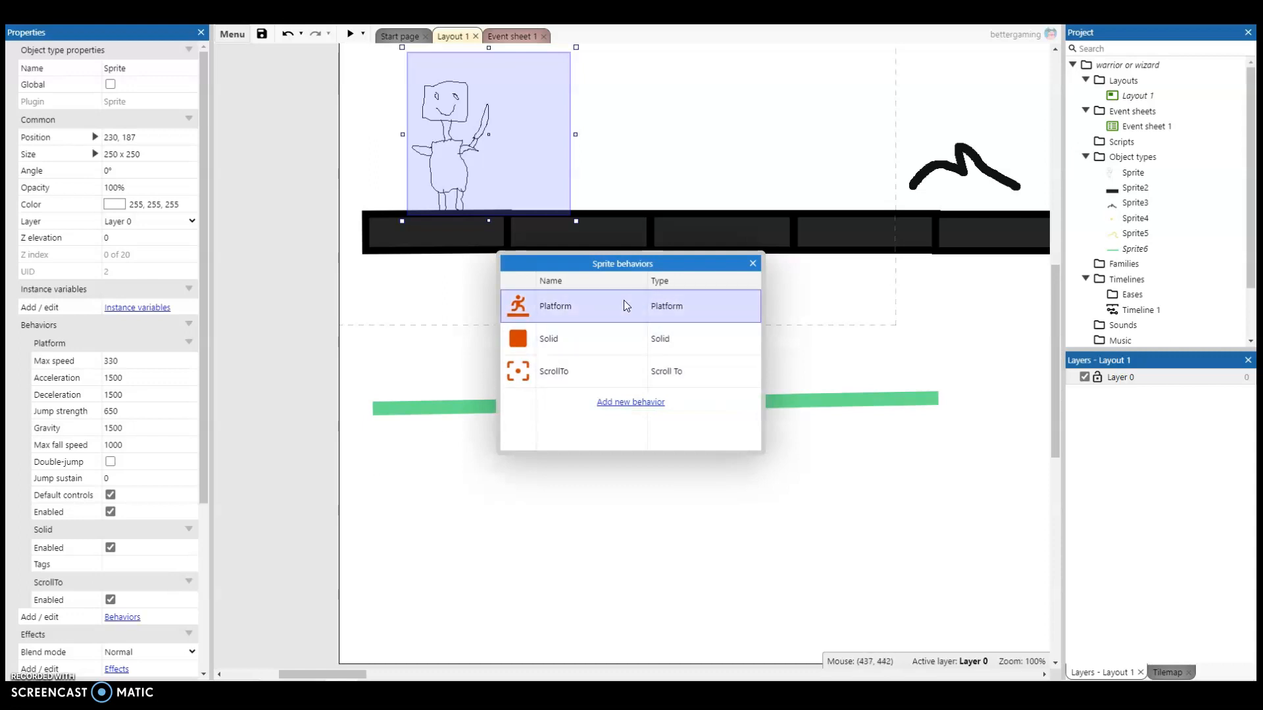
click(544, 342)
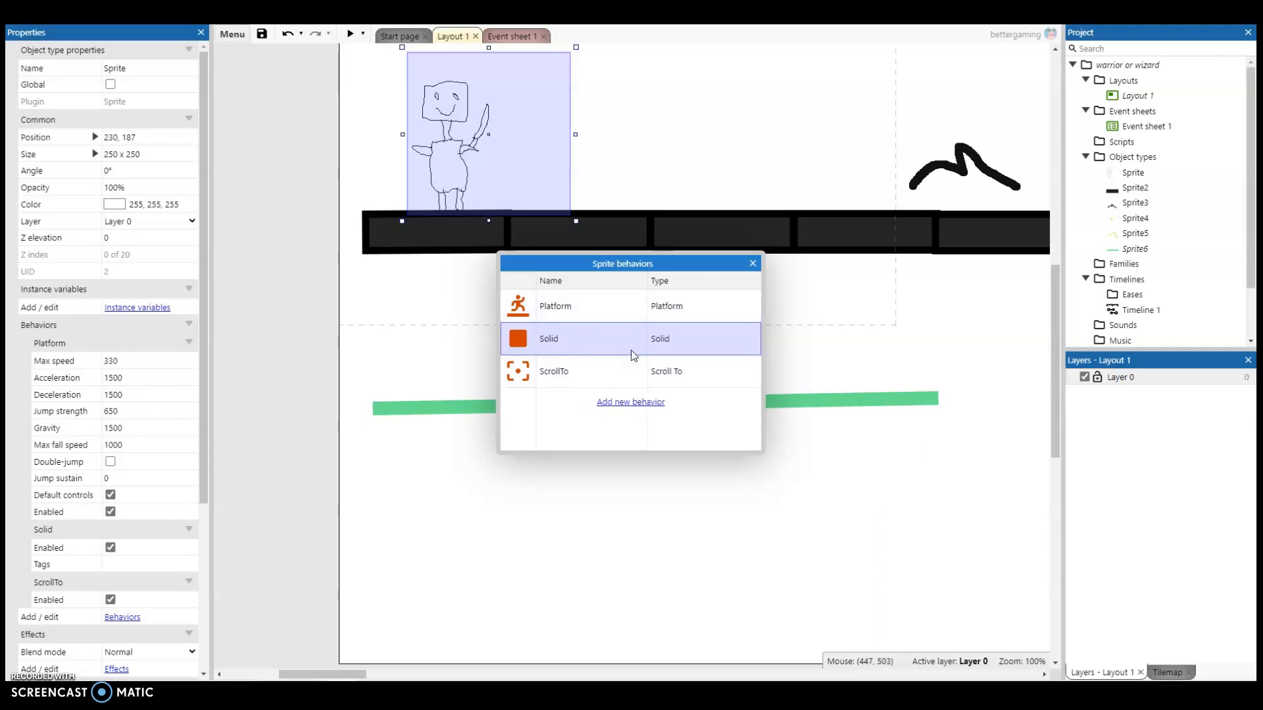
Start adding a new behavior to the character and look through the available behaviors.
click(625, 402)
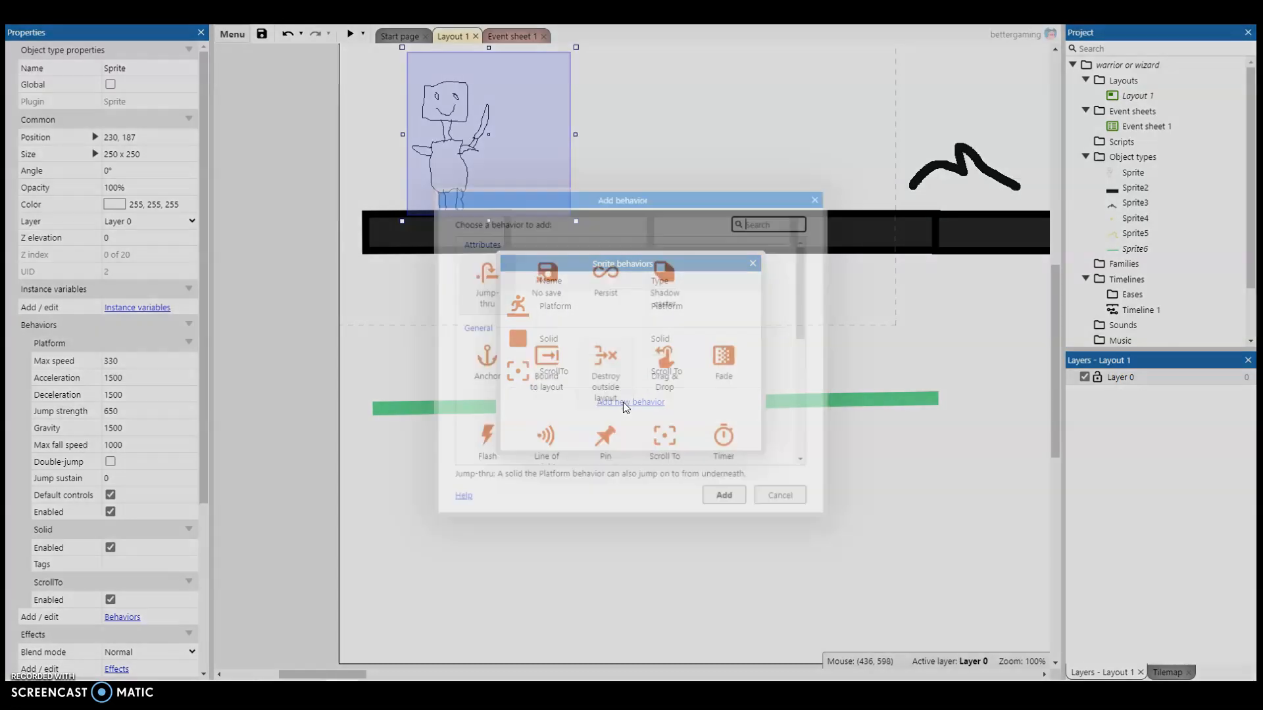
scroll(605, 365, down, 3)
scroll(605, 365, down, 3)
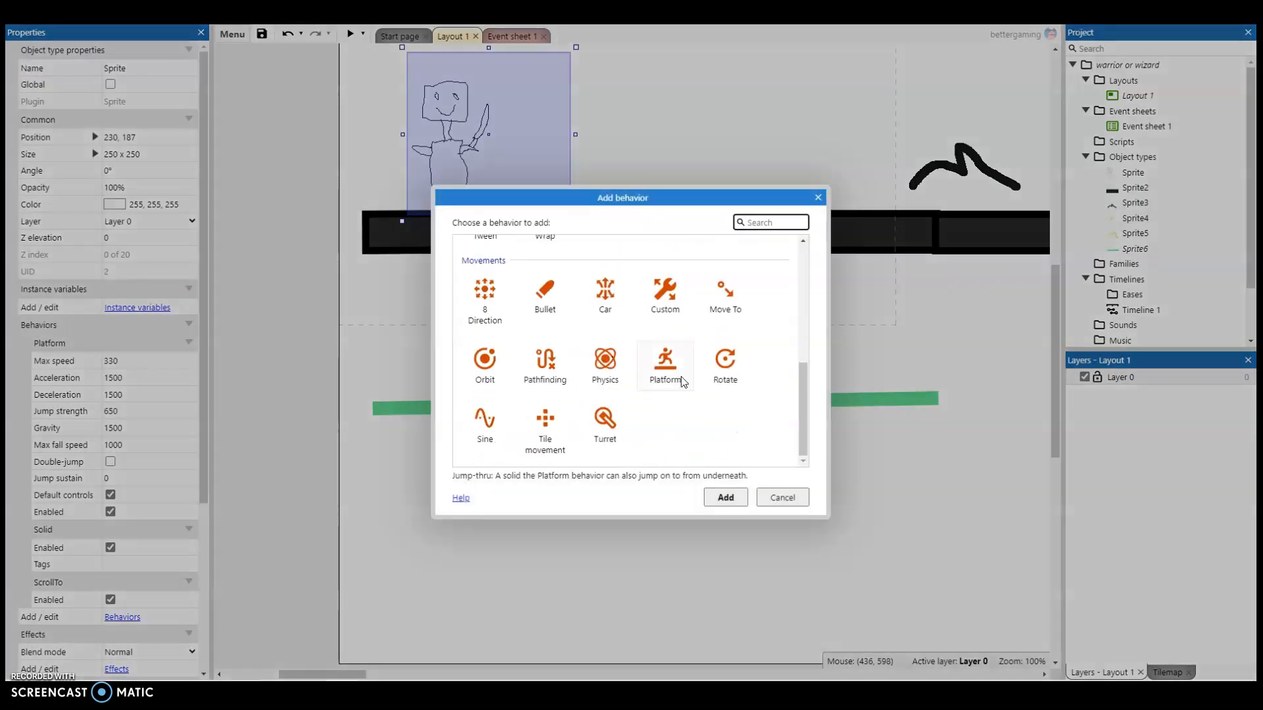
scroll(577, 282, up, 6)
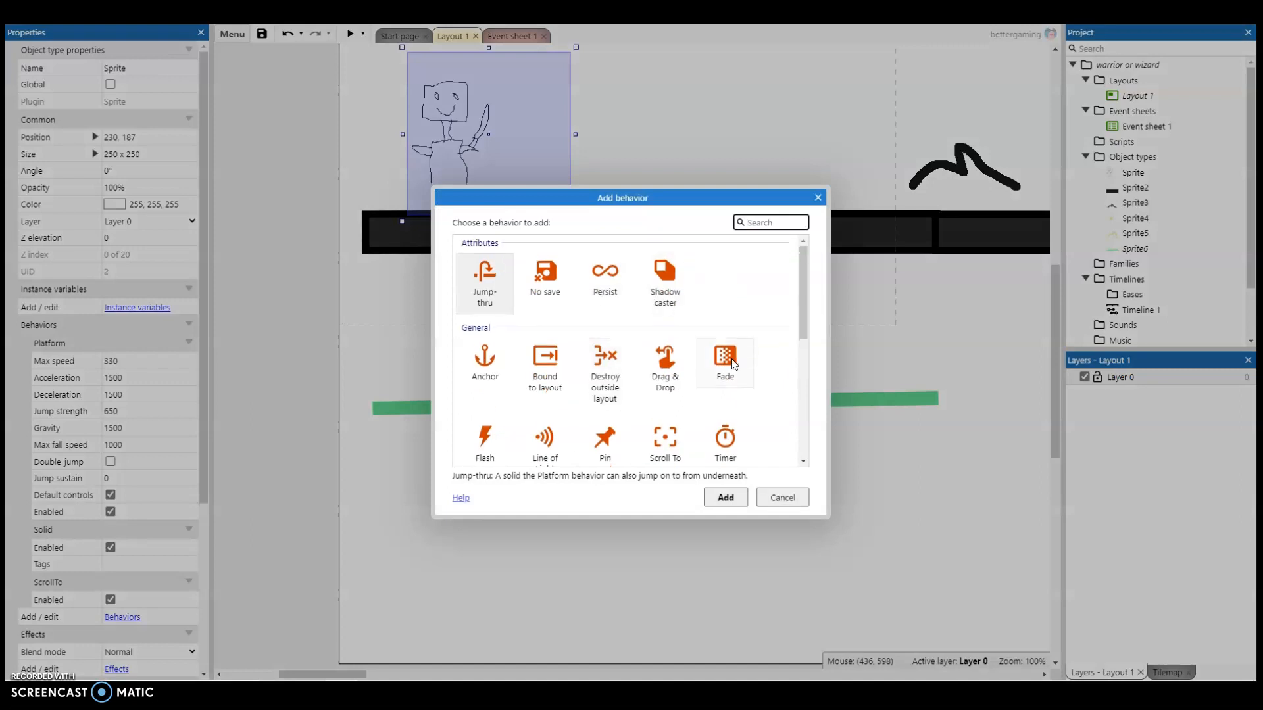
scroll(654, 299, down, 5)
scroll(661, 309, up, 3)
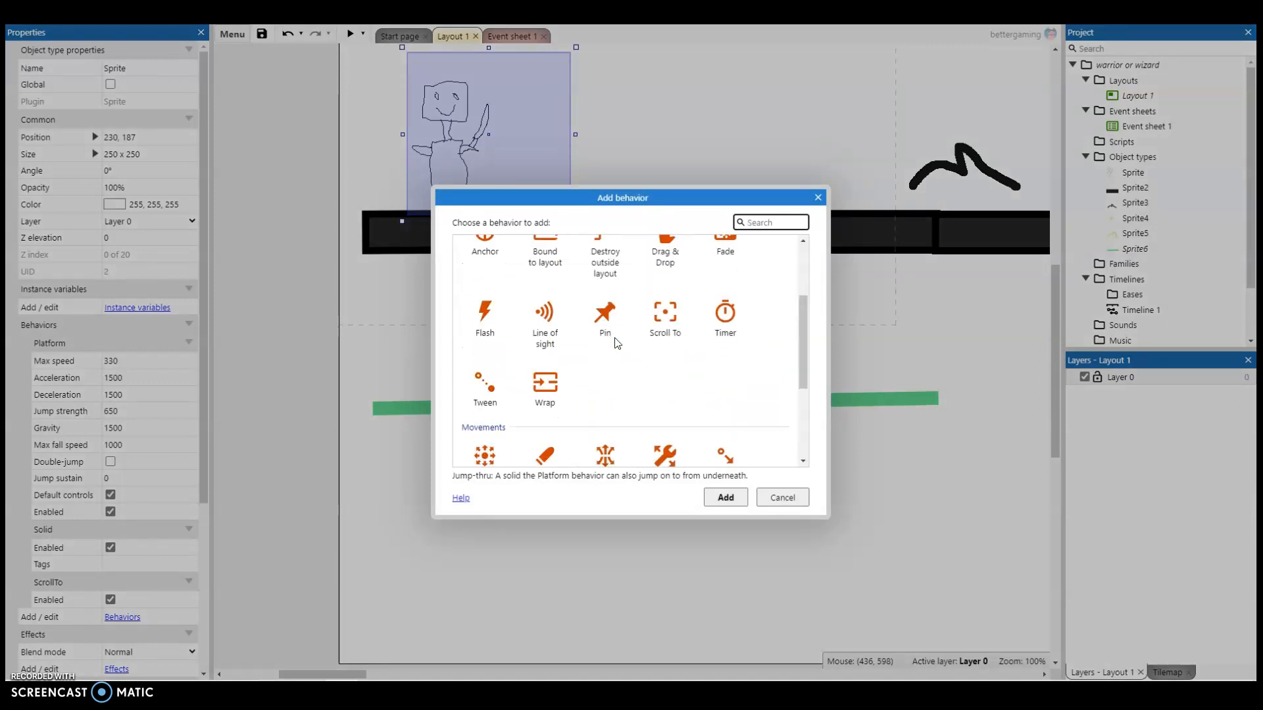